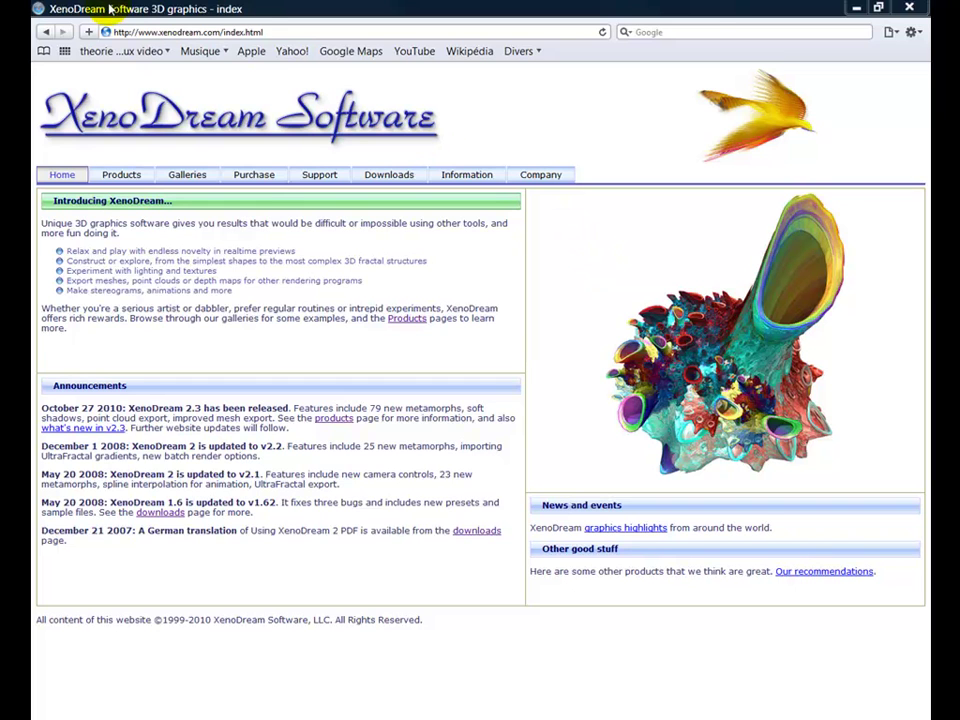
Open the downloads page of the XenoDream website and look through the artwork in the V2.3 Gallery
left_click(384, 177)
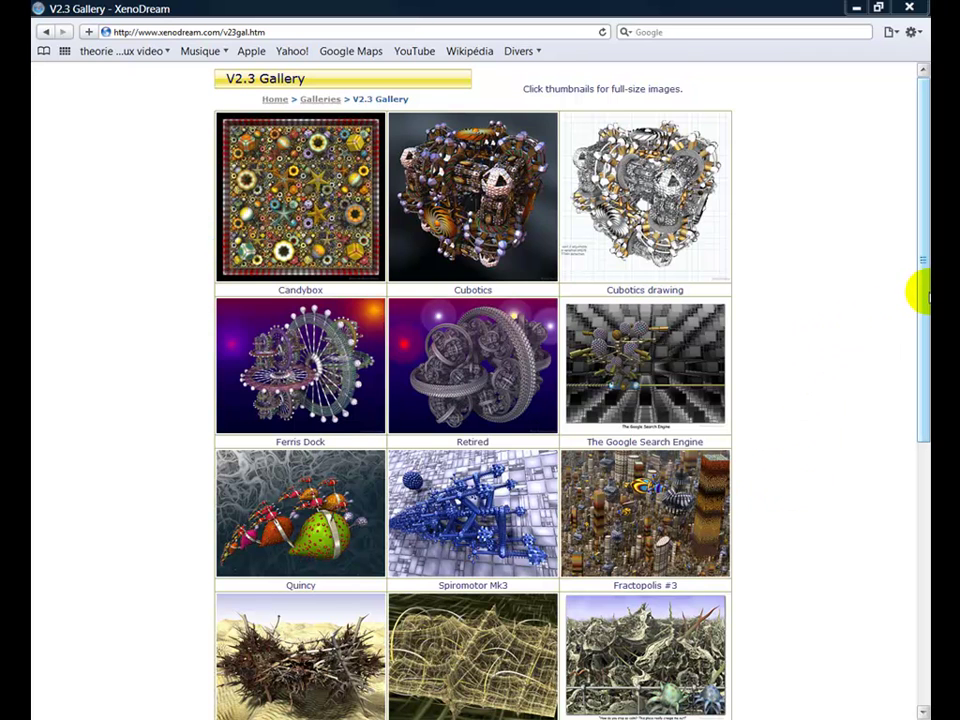
left_click_drag(926, 296, 915, 581)
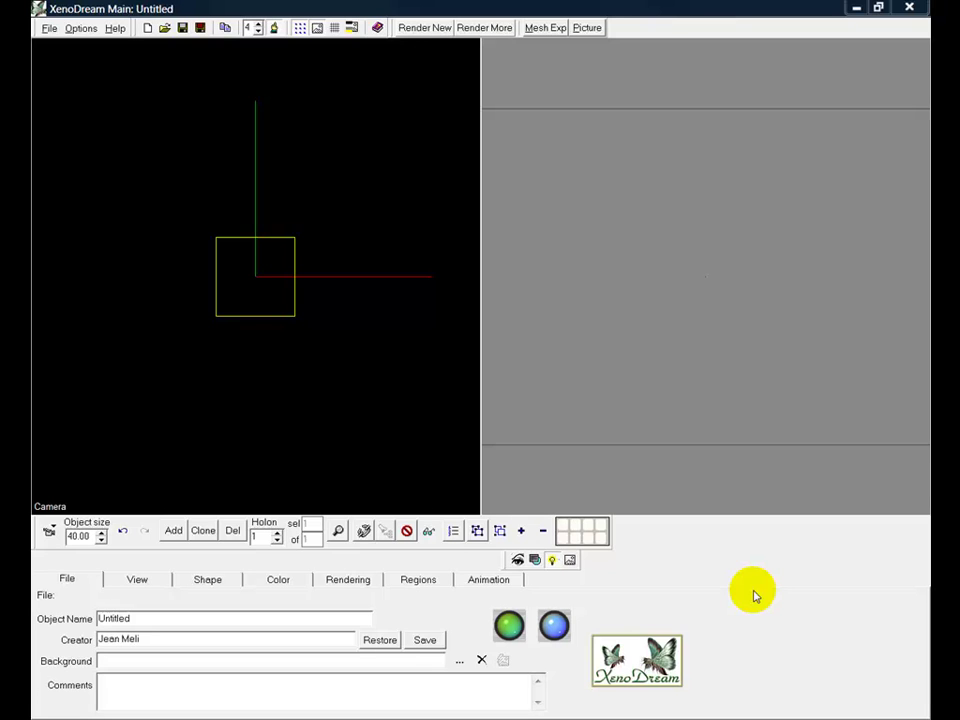
Start a new file in XenoDream, name the object Myfirst_Test and save the creator name as default
left_click(47, 28)
left_click(70, 45)
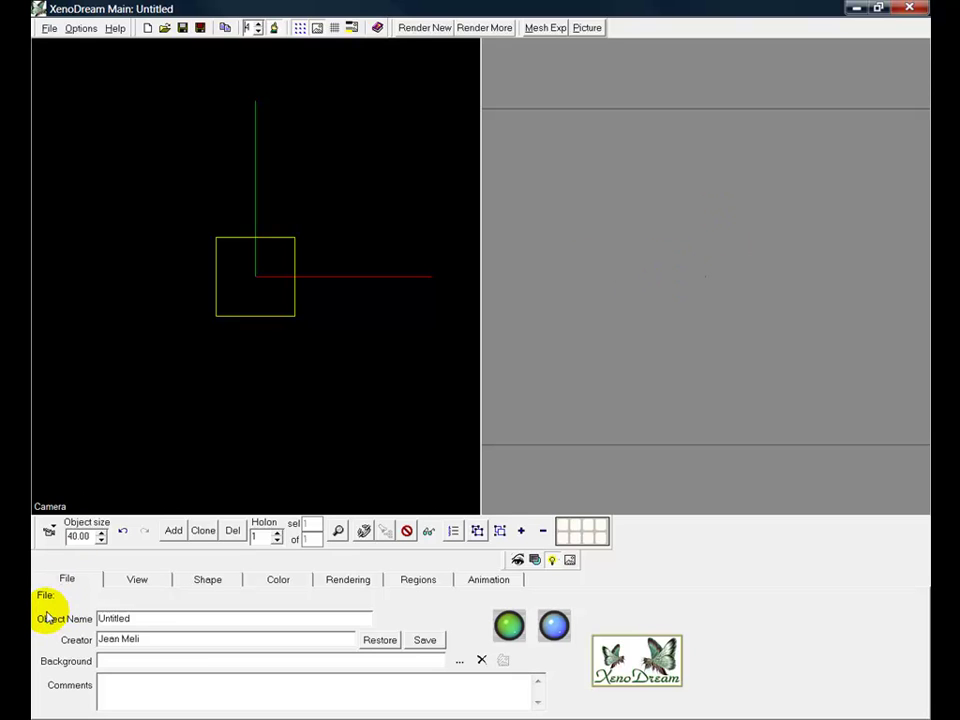
left_click(136, 618)
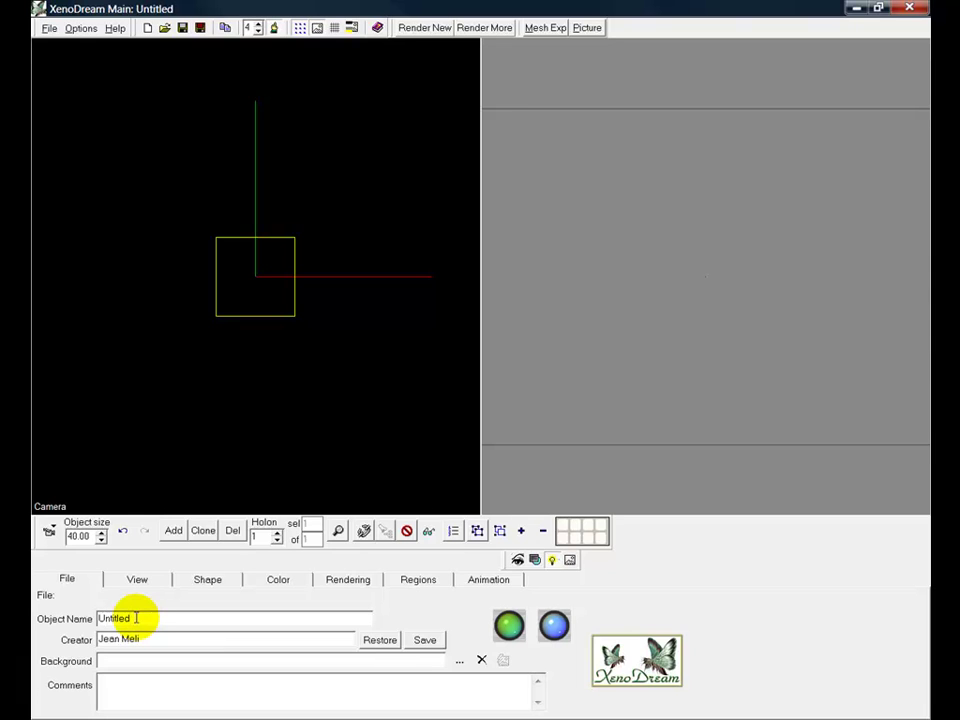
key("BackSpace")
key("BackSpace")
key("BackSpace")
key("BackSpace")
key("BackSpace")
key("BackSpace")
key("BackSpace")
key("BackSpace")
type("Myfirst_Test")
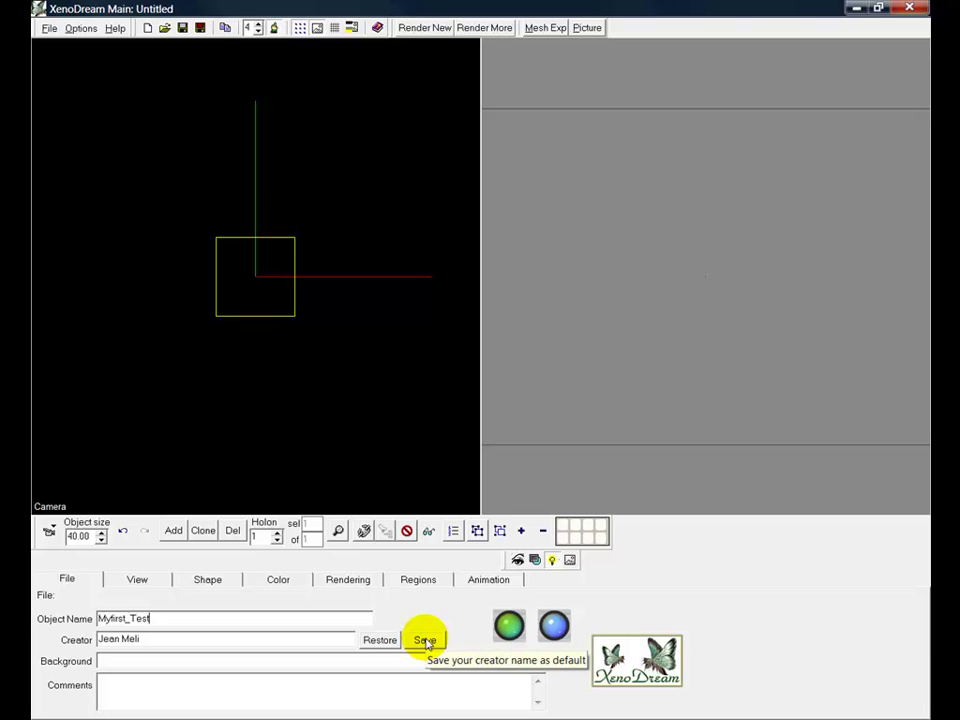
left_click(425, 640)
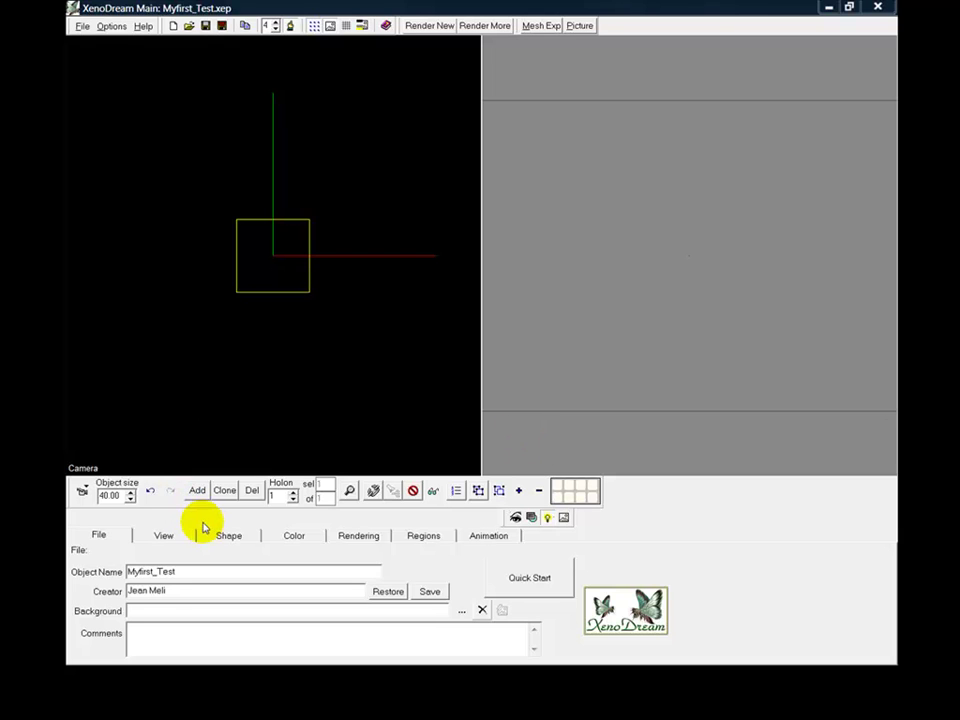
Show the Shape settings of the current holon
left_click(228, 537)
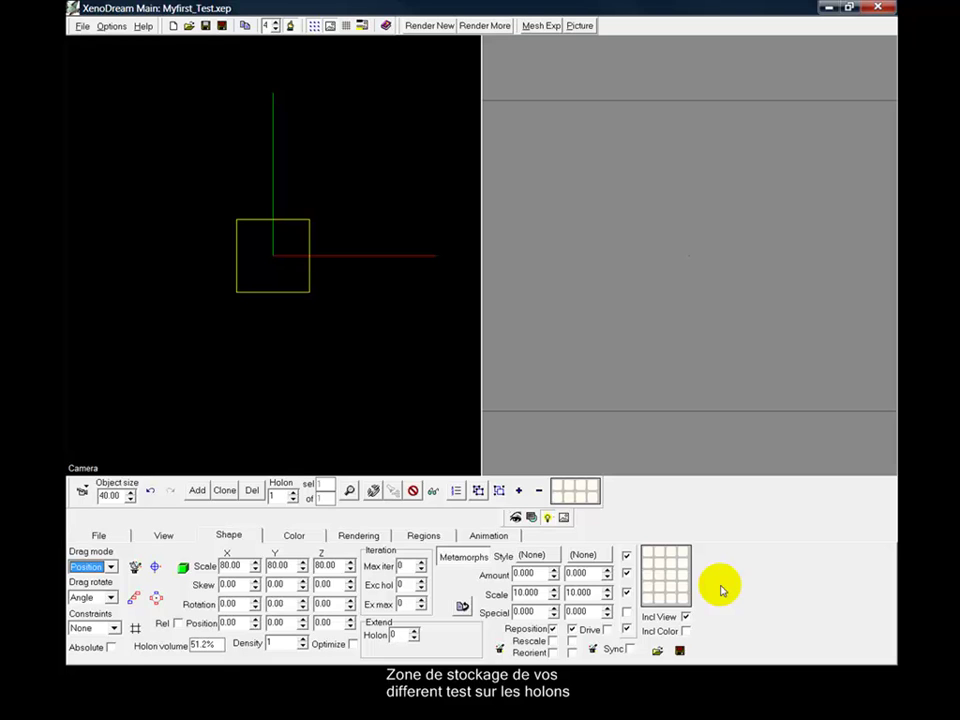
left_click(433, 346)
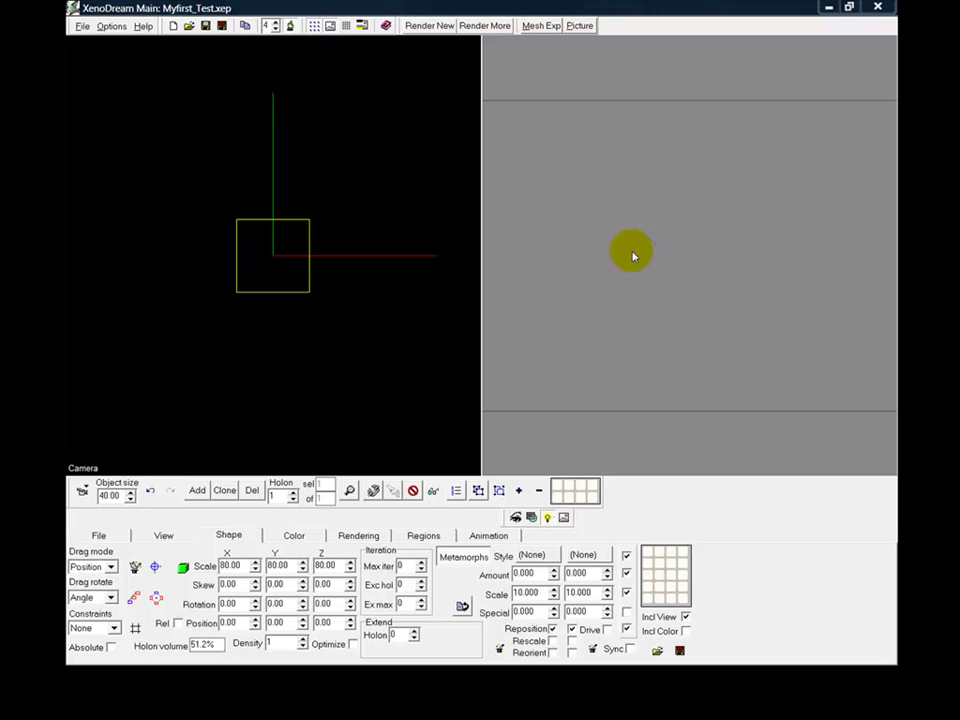
Hide and restore the picture window, and do the same with the Holon window
left_click(314, 27)
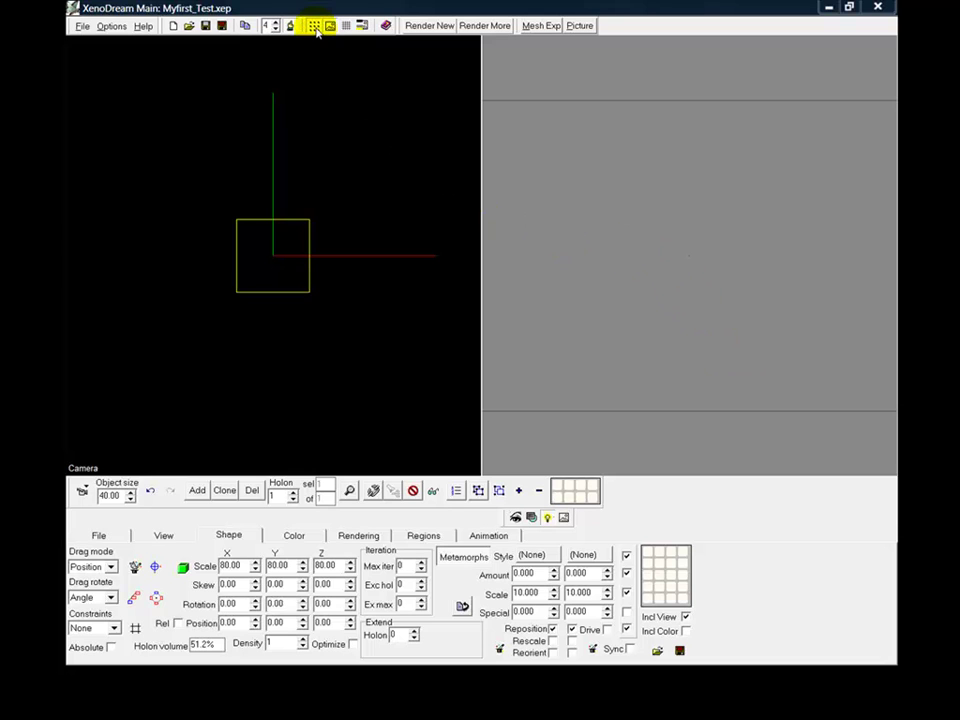
left_click(330, 26)
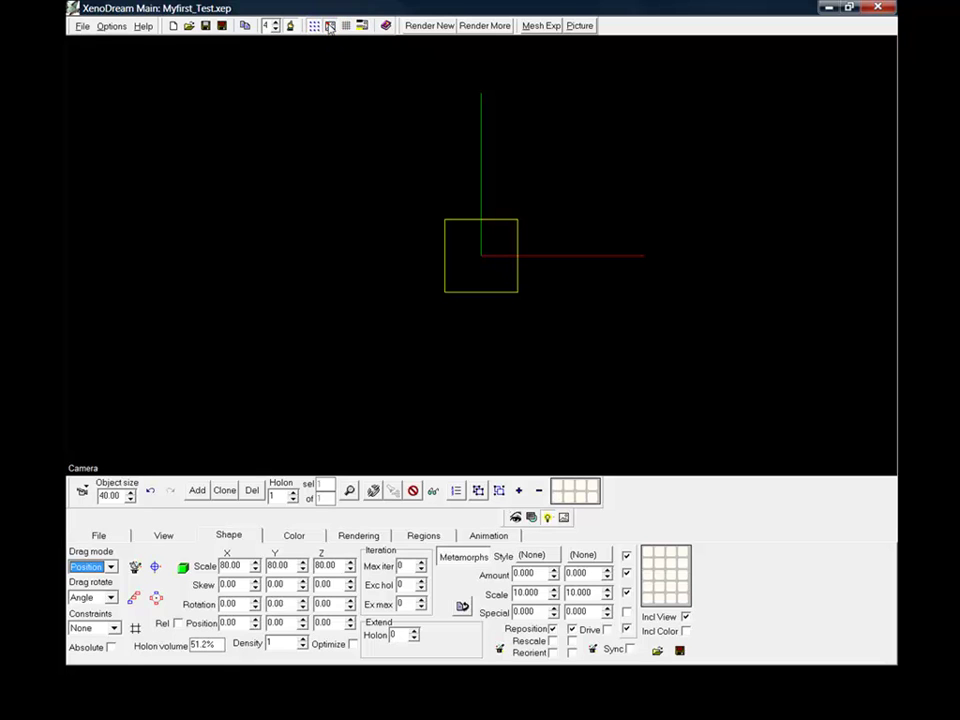
left_click(330, 26)
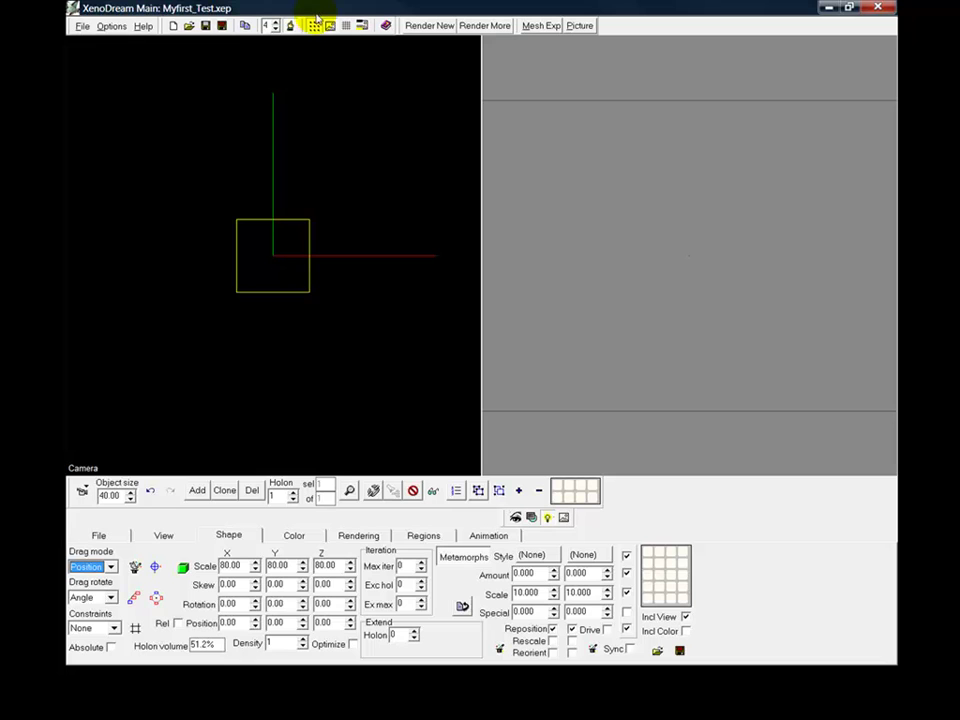
left_click(313, 26)
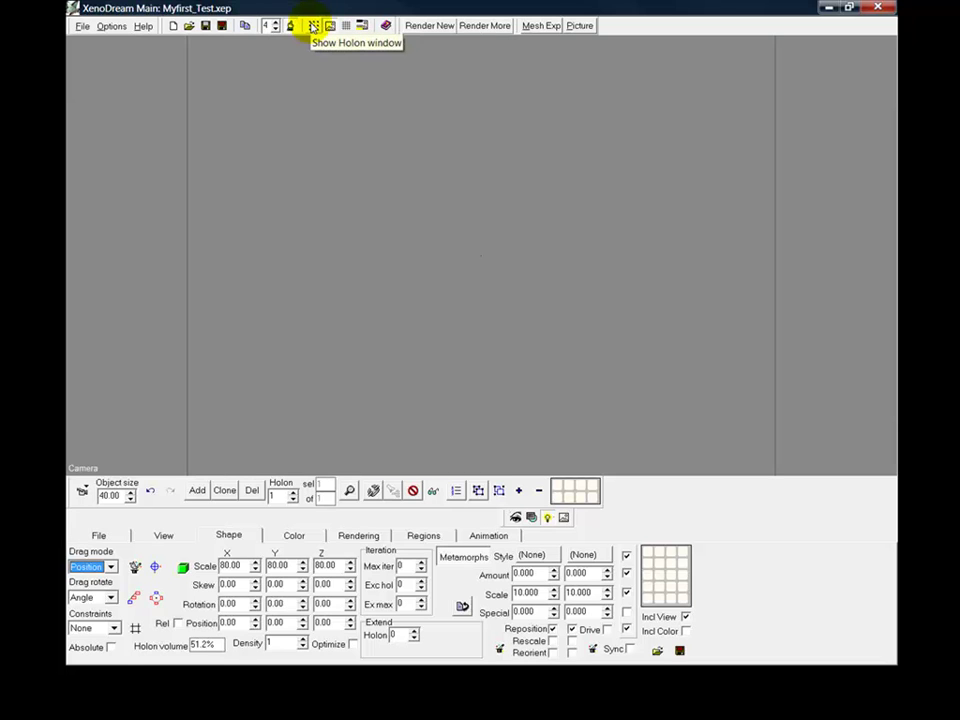
left_click(316, 26)
Turn on the grid in the picture window and try the Black background before setting it back to Grey
left_click(348, 27)
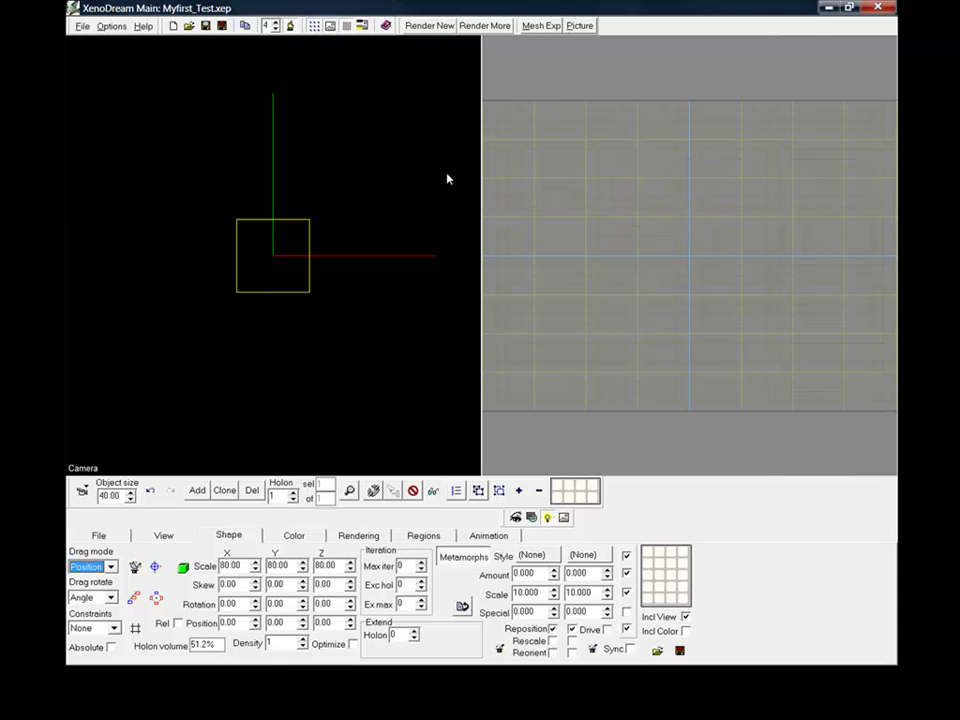
left_click(364, 26)
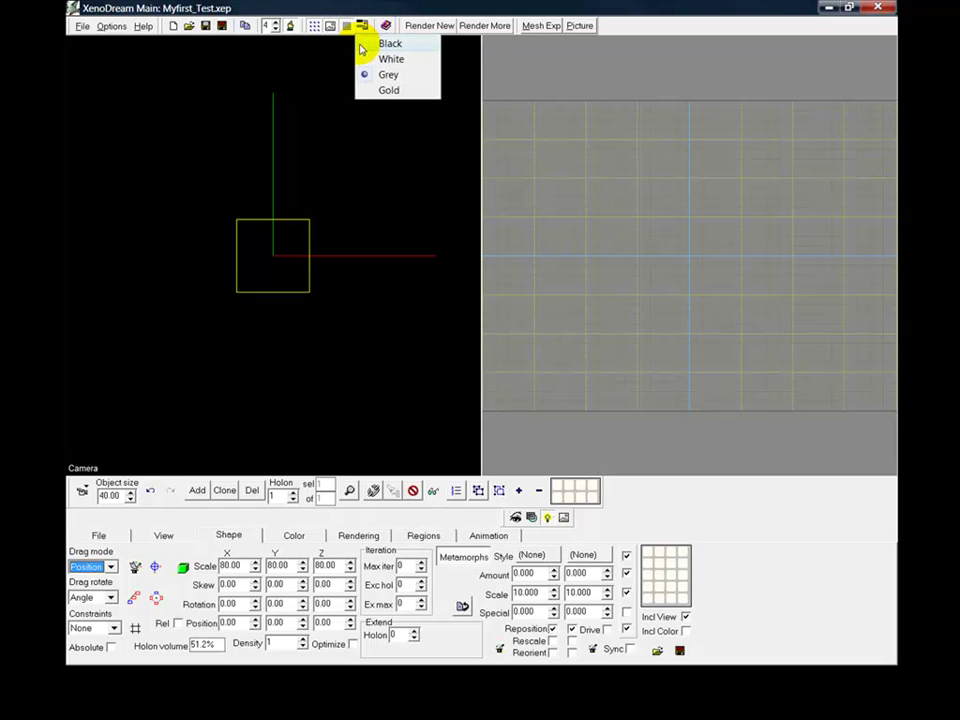
left_click(364, 45)
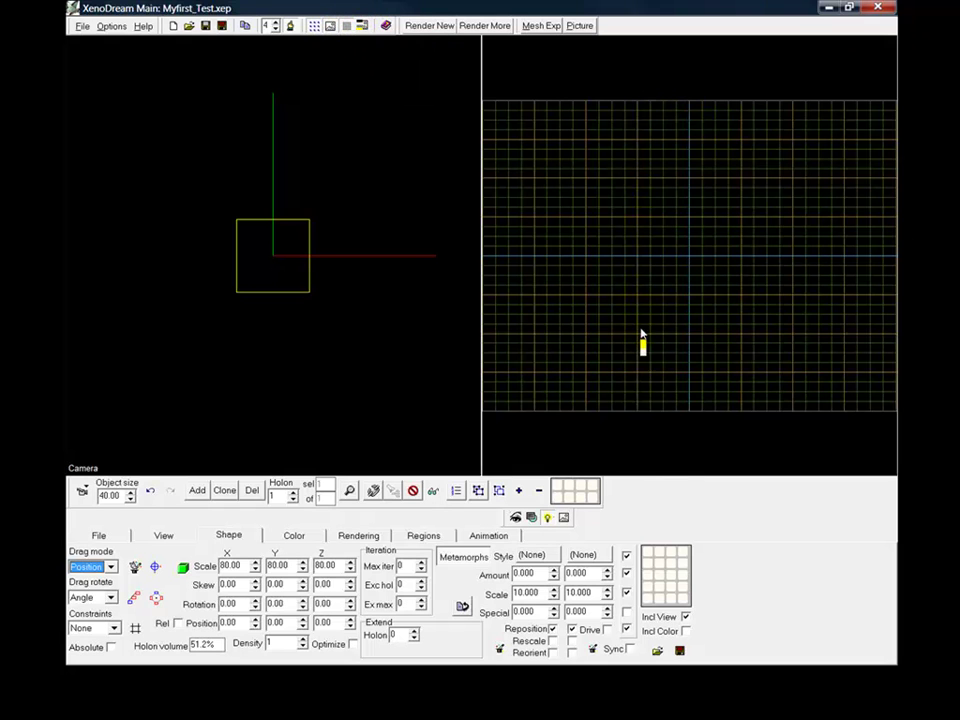
left_click(365, 27)
left_click(362, 77)
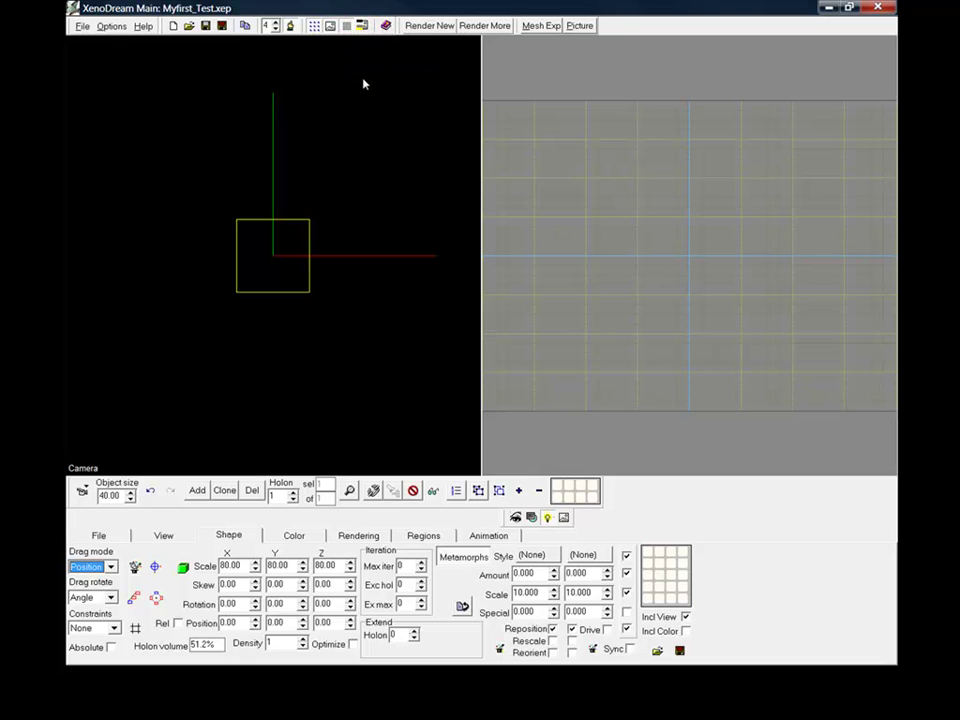
left_click(518, 440)
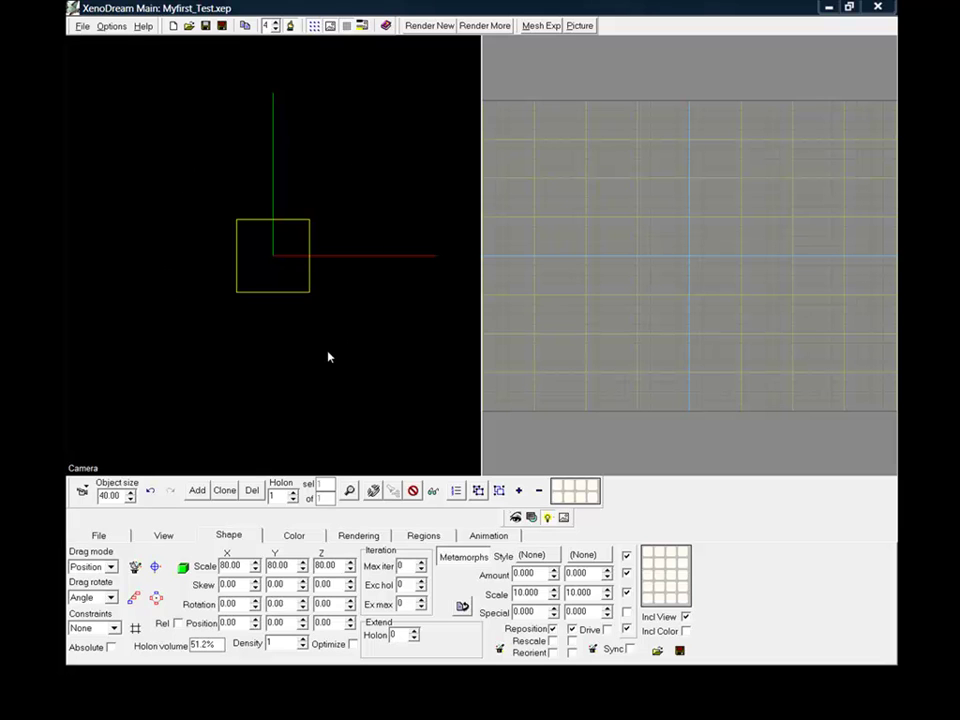
Cycle the Holon window through its 3D views, including Front, Left and Bottom, and return it to the Camera view
left_click(79, 468)
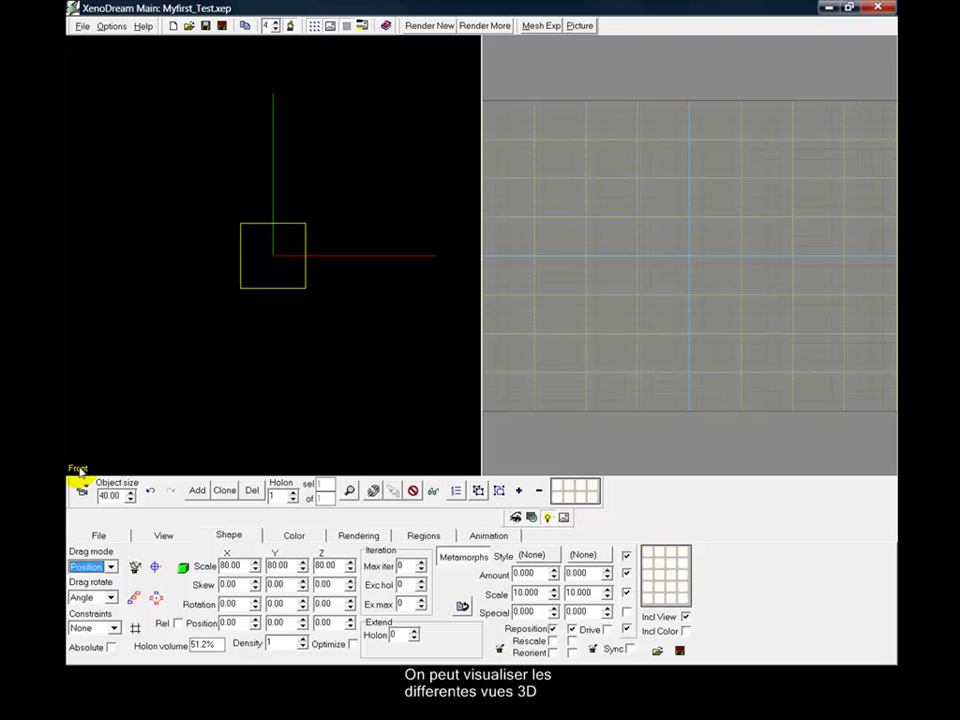
left_click(79, 468)
left_click(79, 468)
left_click(79, 468)
left_click(79, 468)
left_click(79, 470)
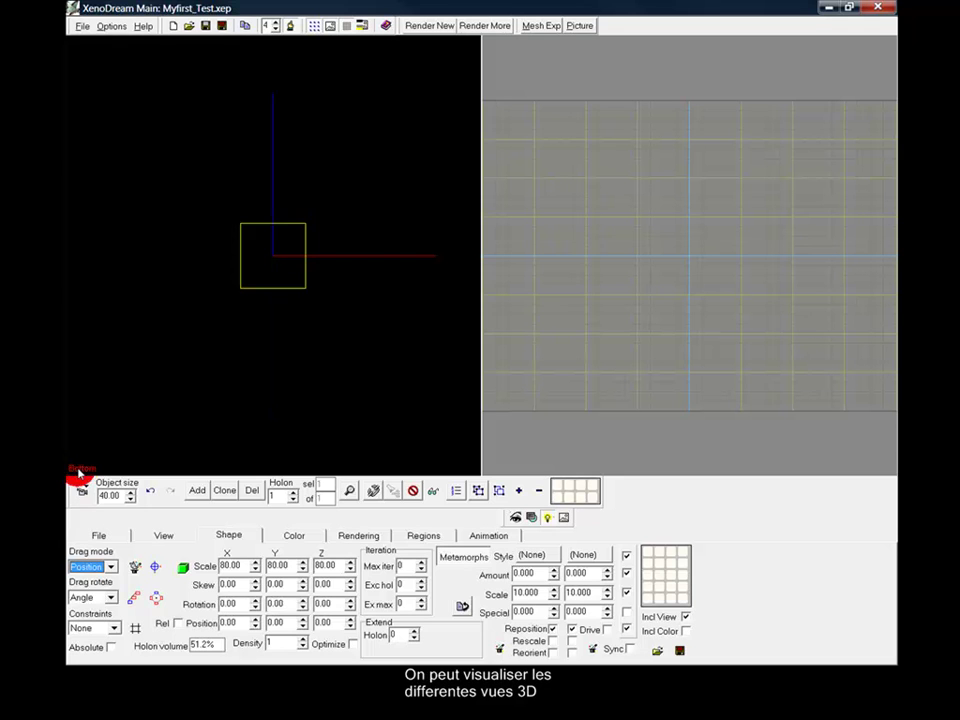
left_click(79, 470)
left_click(79, 470)
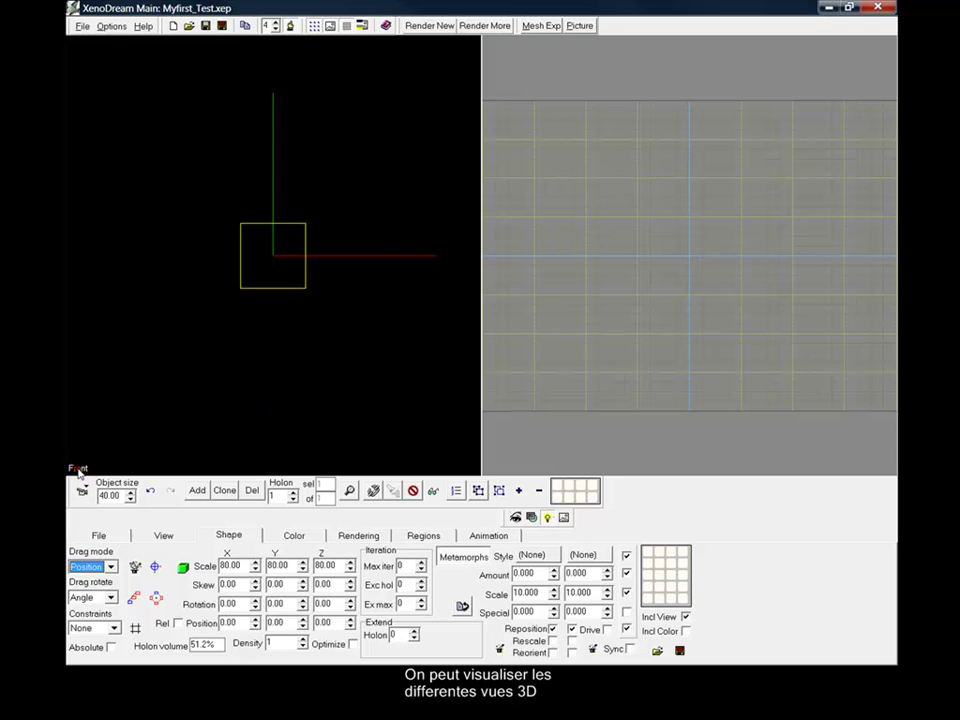
left_click(79, 470)
left_click(79, 470)
left_click(79, 472)
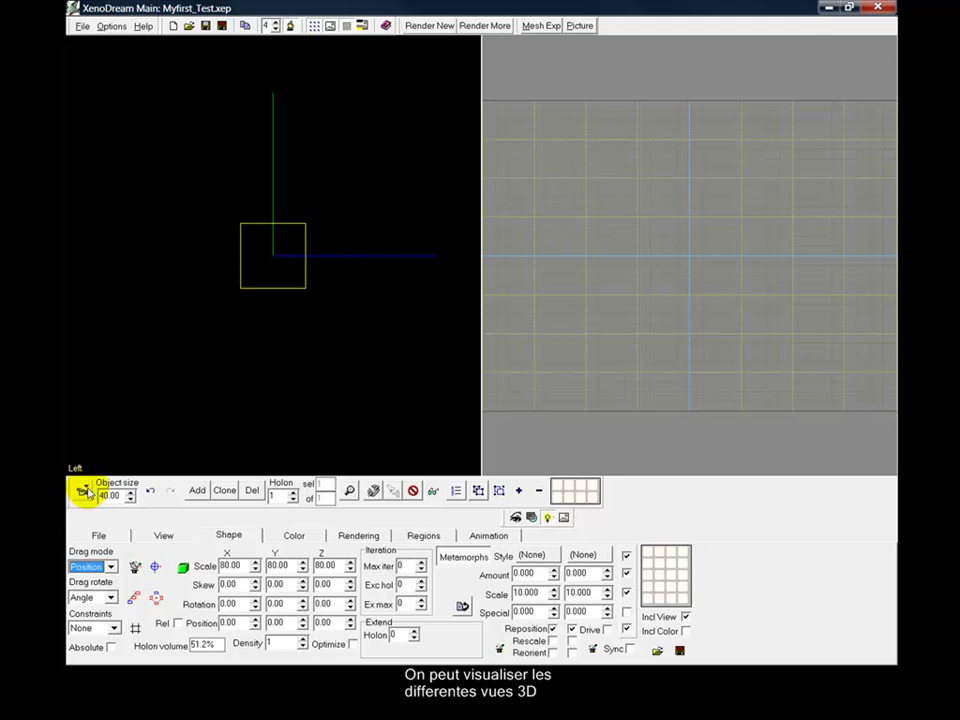
right_click(84, 490)
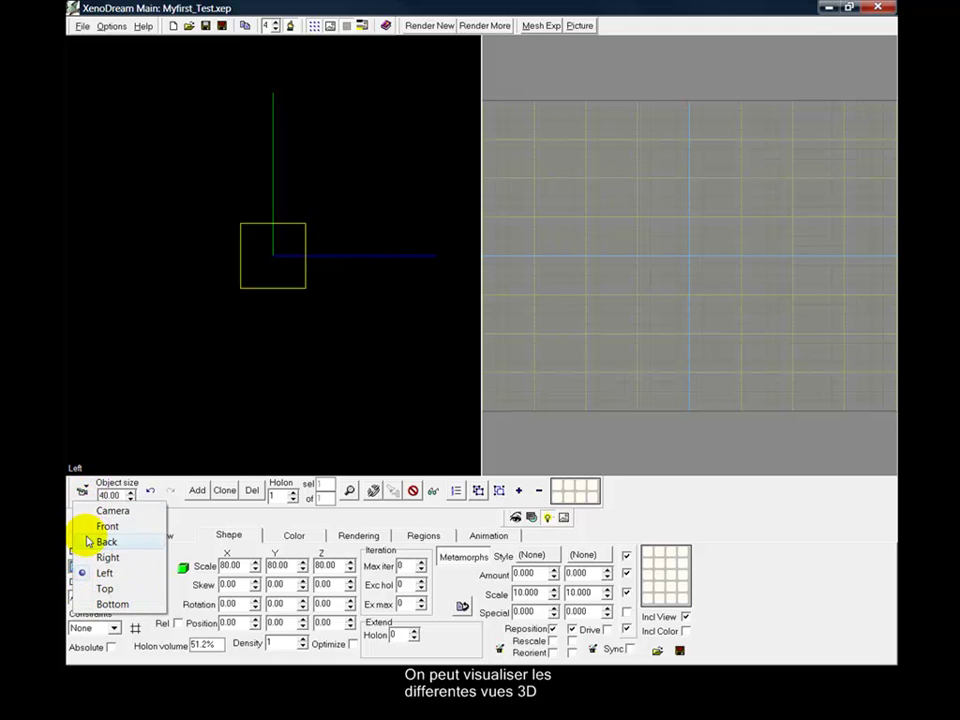
left_click(88, 510)
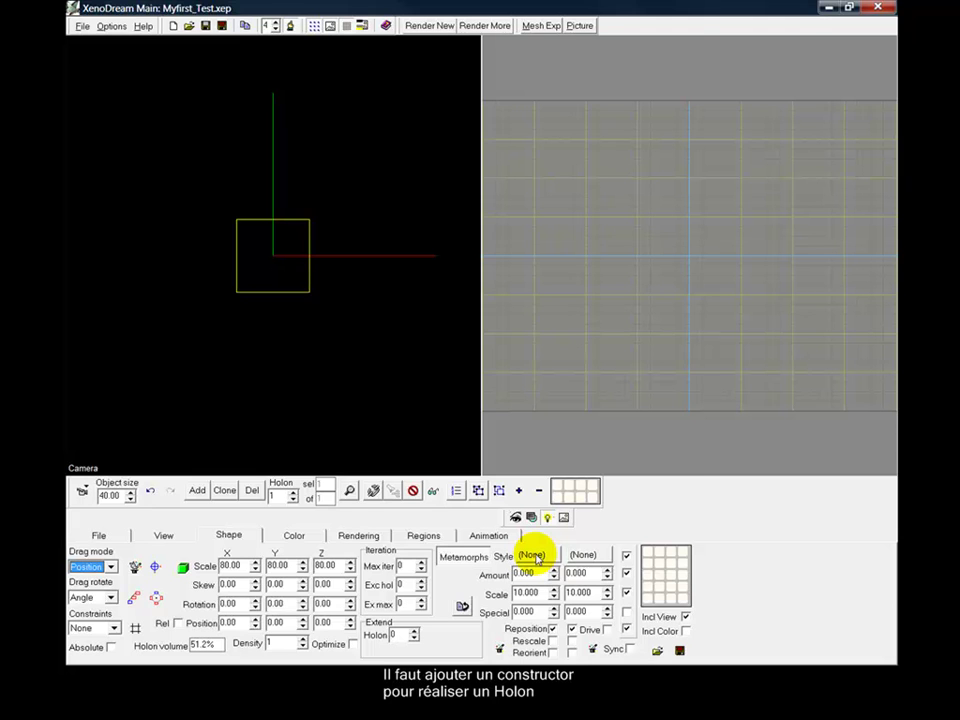
Assign the Sphere constructor as the holon's first metamorph style and close the style list
left_click(533, 557)
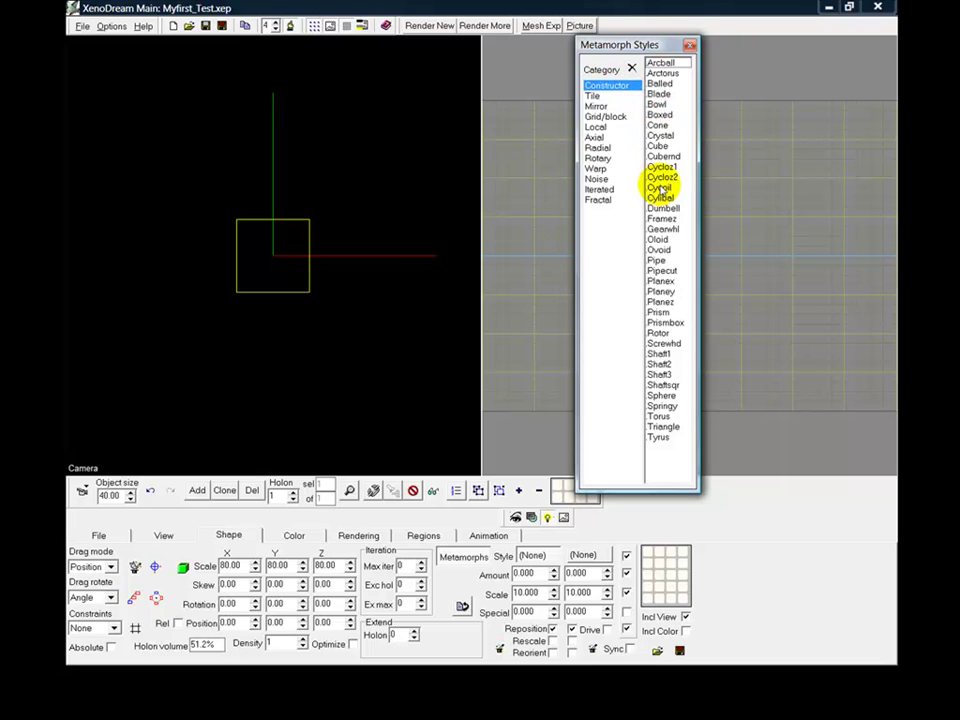
left_click(656, 396)
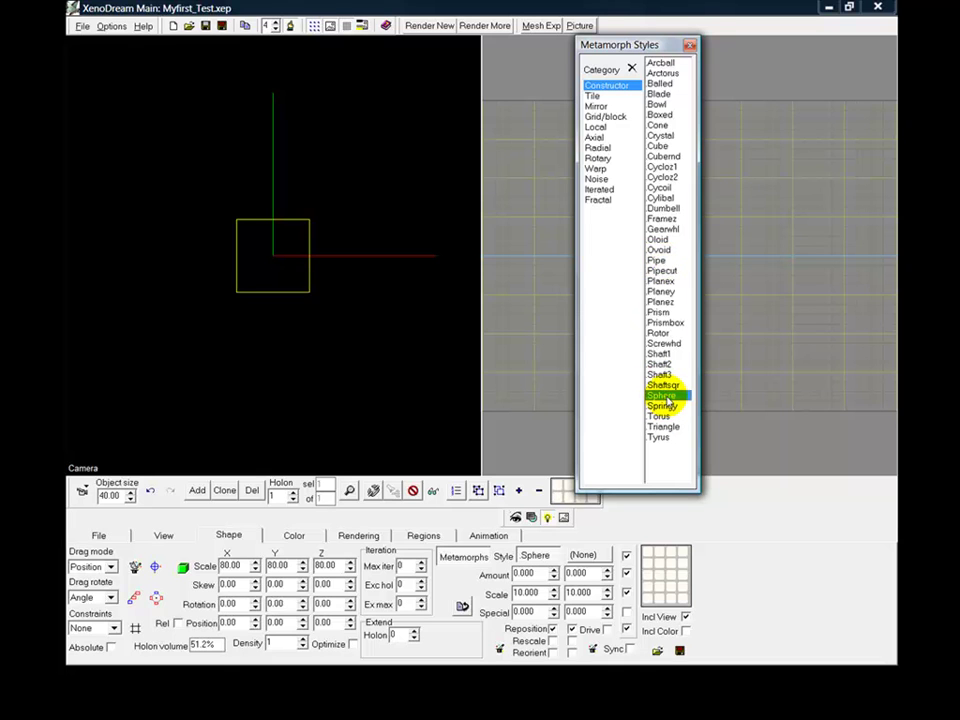
left_click(689, 46)
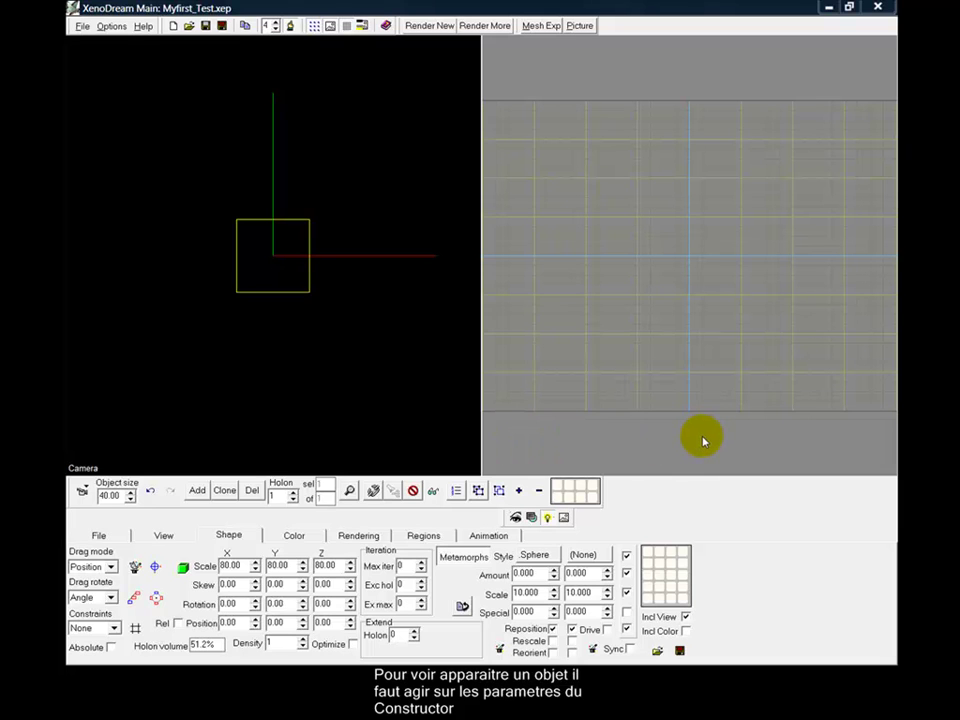
Set the Sphere metamorph's Amount to 100
double_click(515, 573)
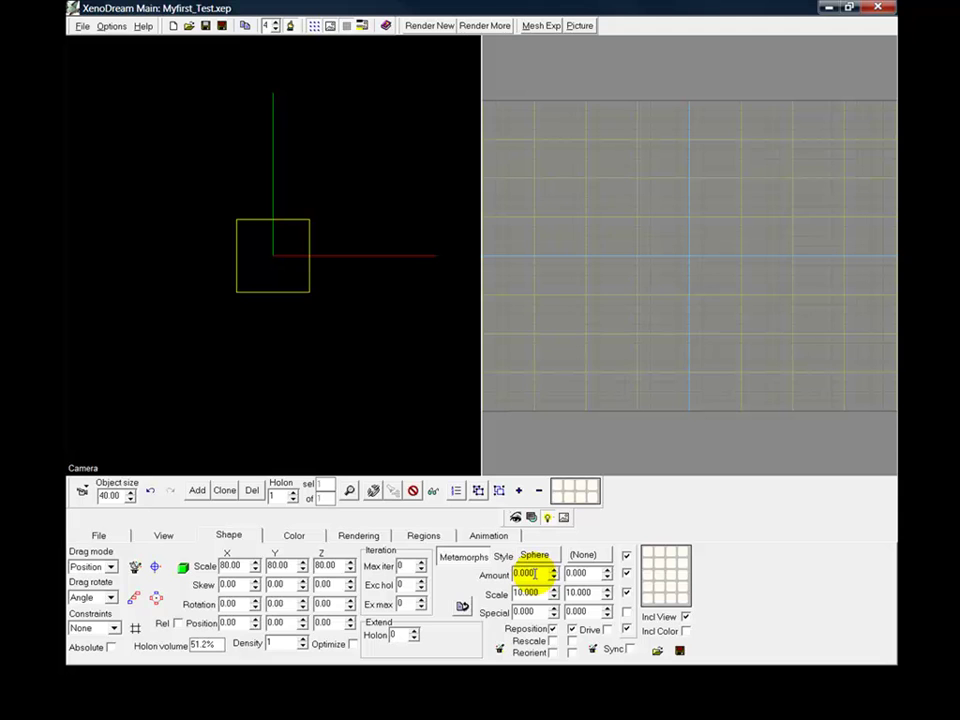
type("100")
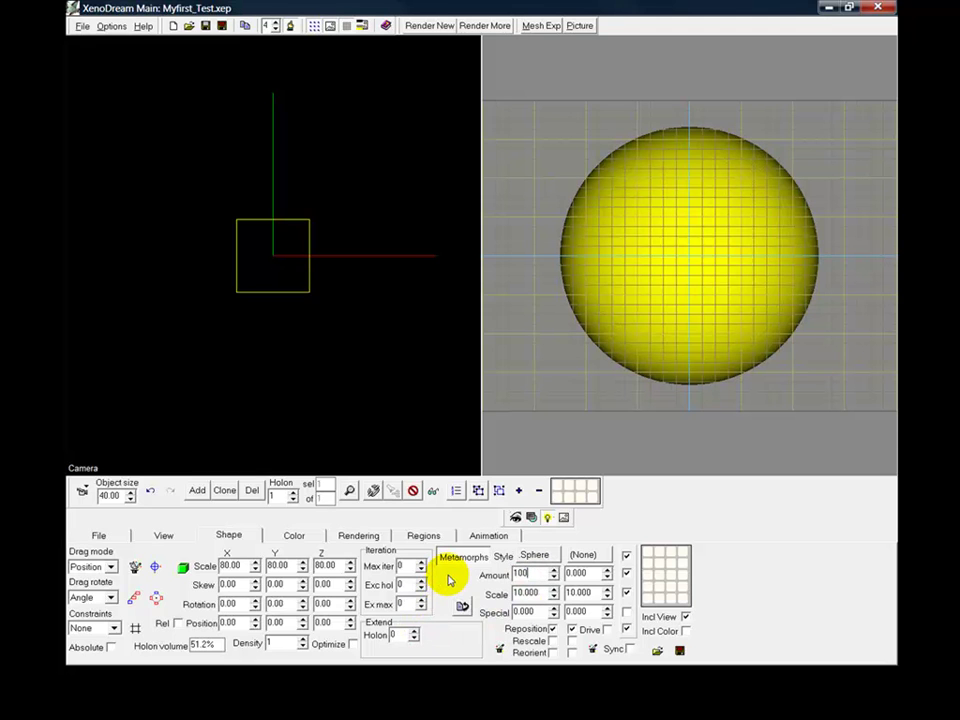
left_click(528, 572)
left_click_drag(525, 572, 520, 597)
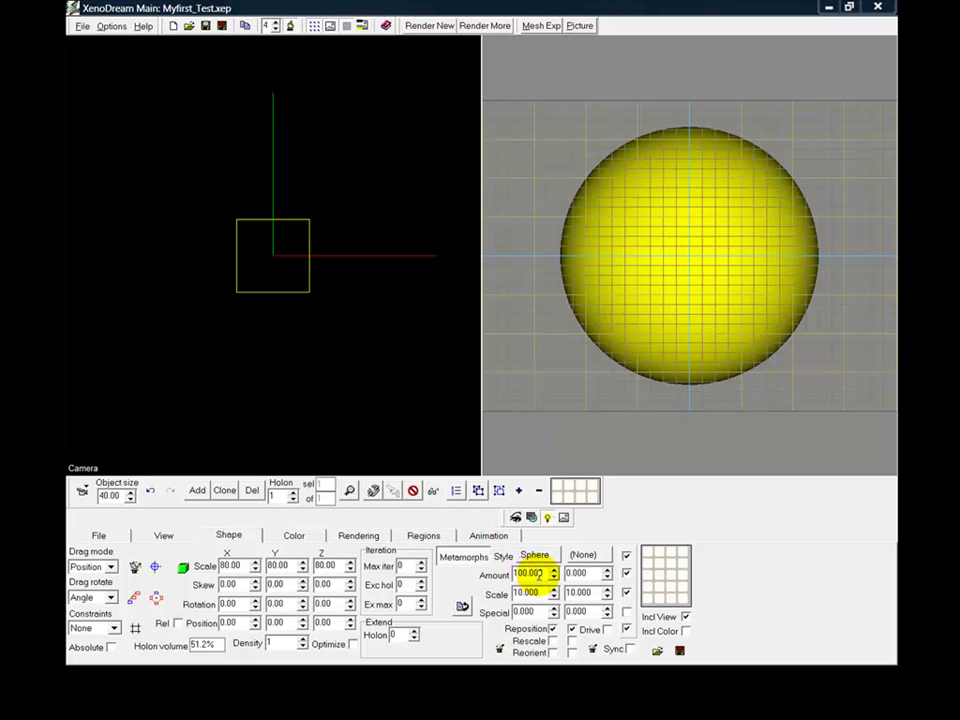
Try the Sphere metamorph's Amount at -100, 100 and zero, and return it to 100
left_click(531, 573)
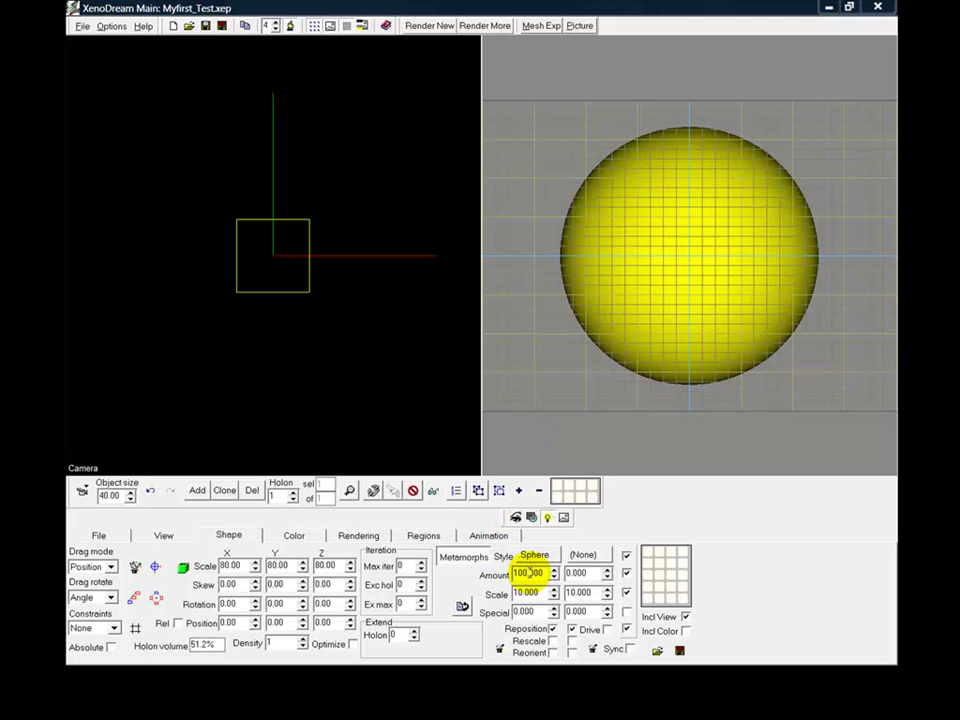
left_click(529, 573)
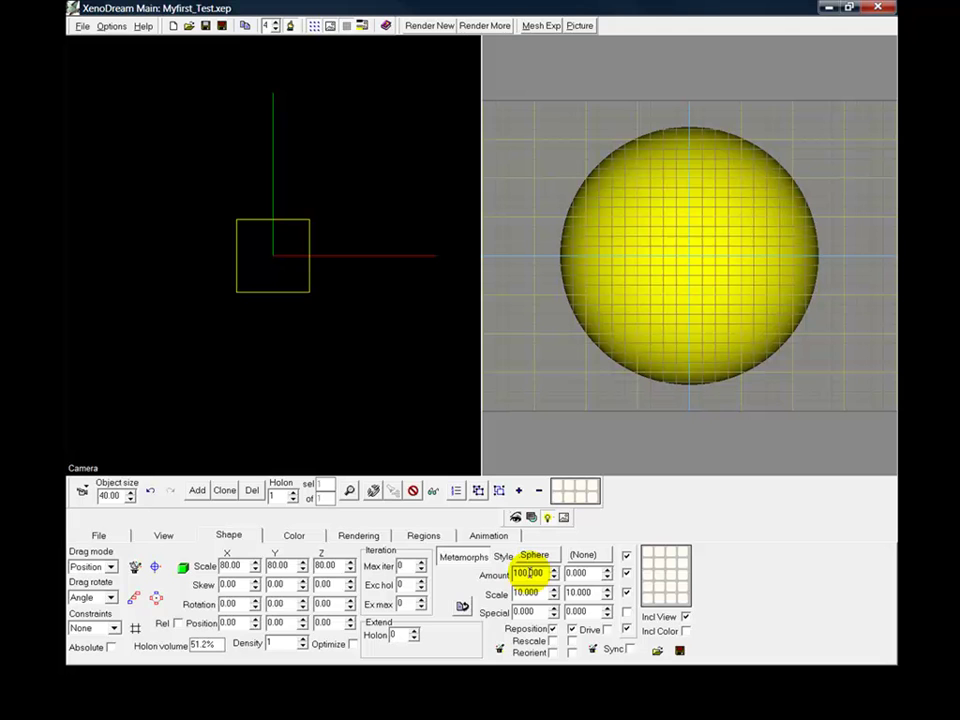
key("n")
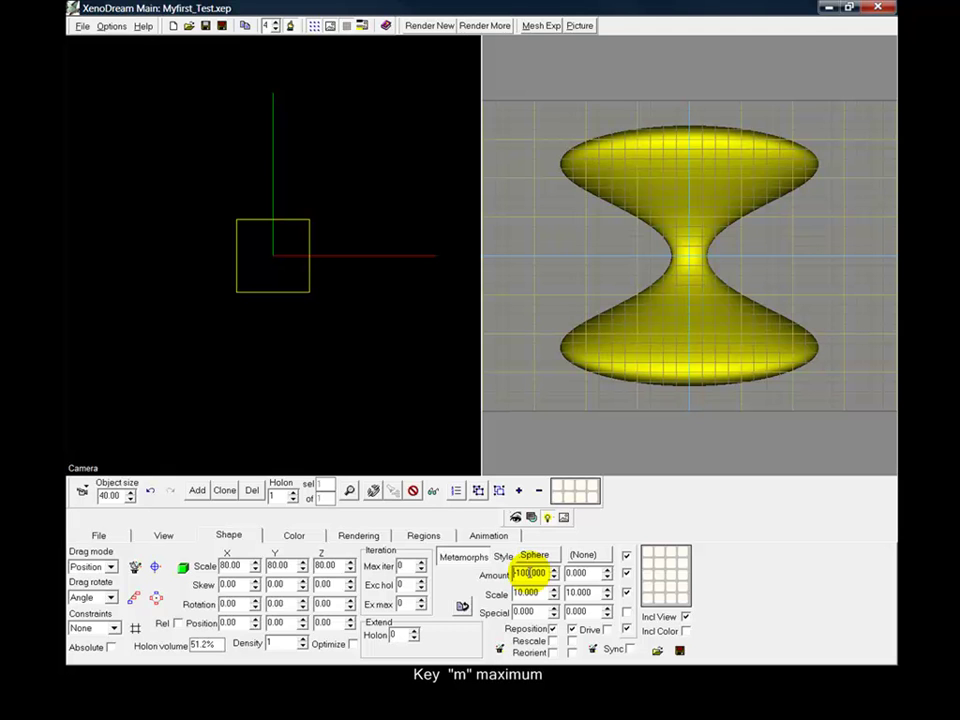
key("m")
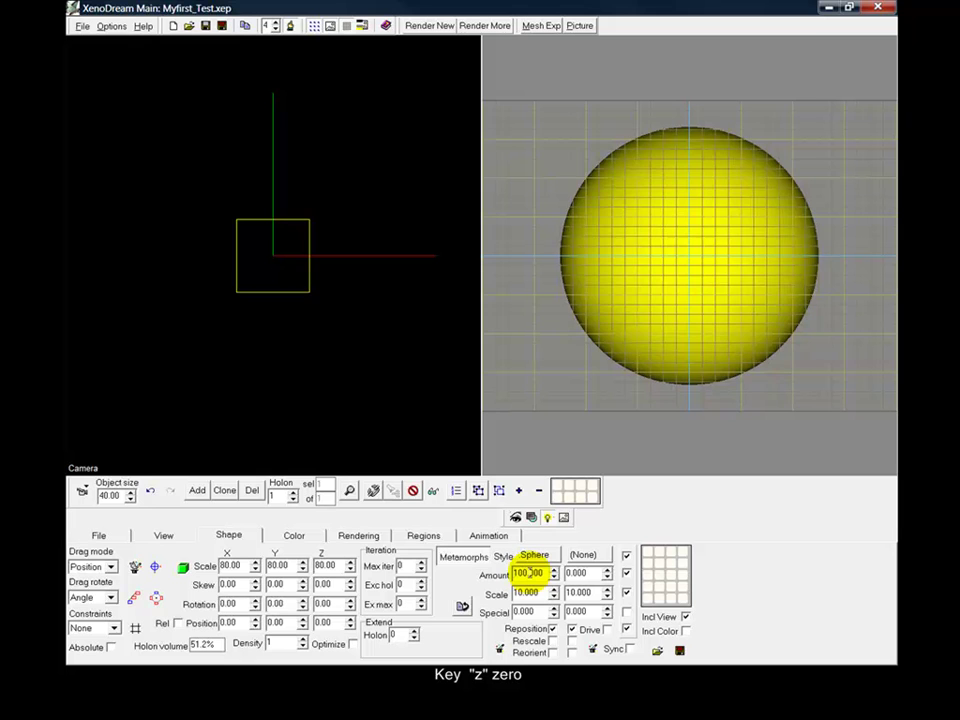
key("z")
key("m")
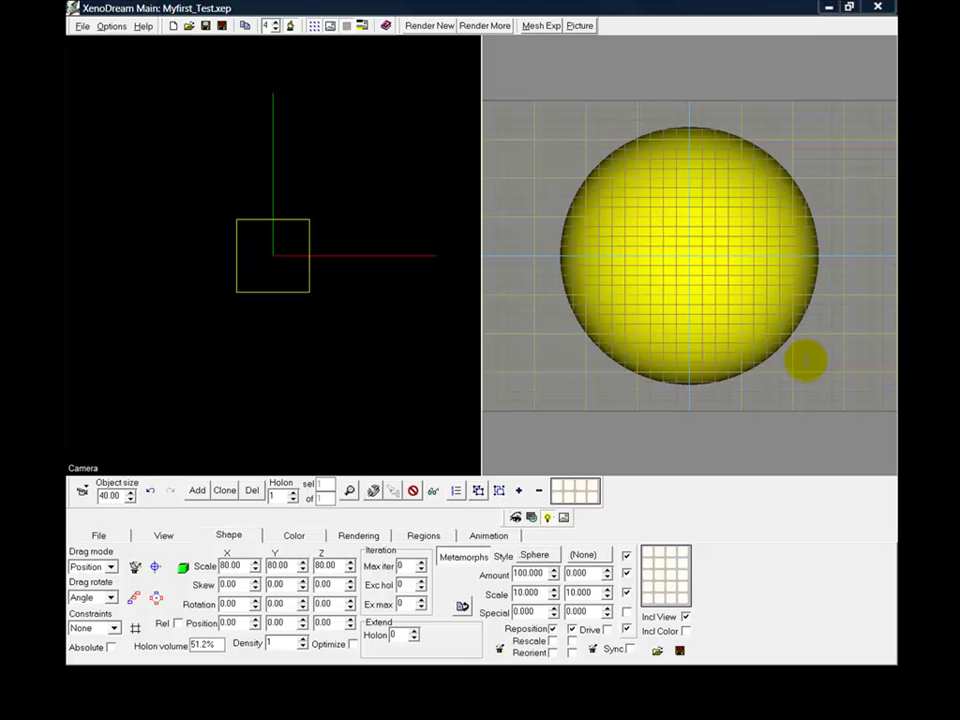
Lower the Sphere metamorph's Amount to 90 in whole-unit decrements
left_click(530, 572)
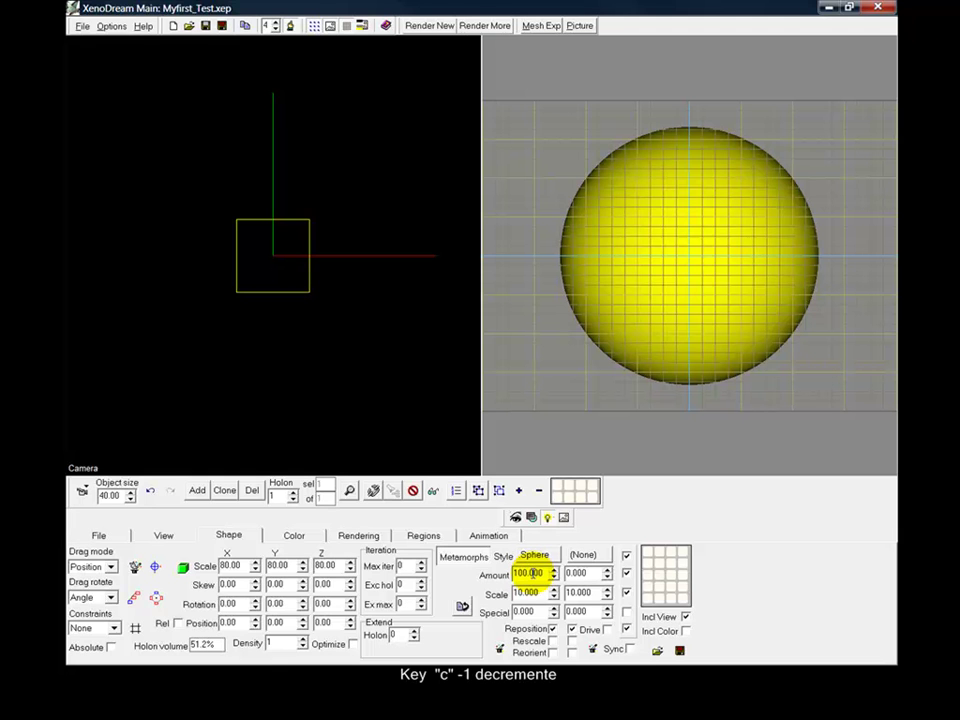
key("c")
key("c")
key("c")
key("c")
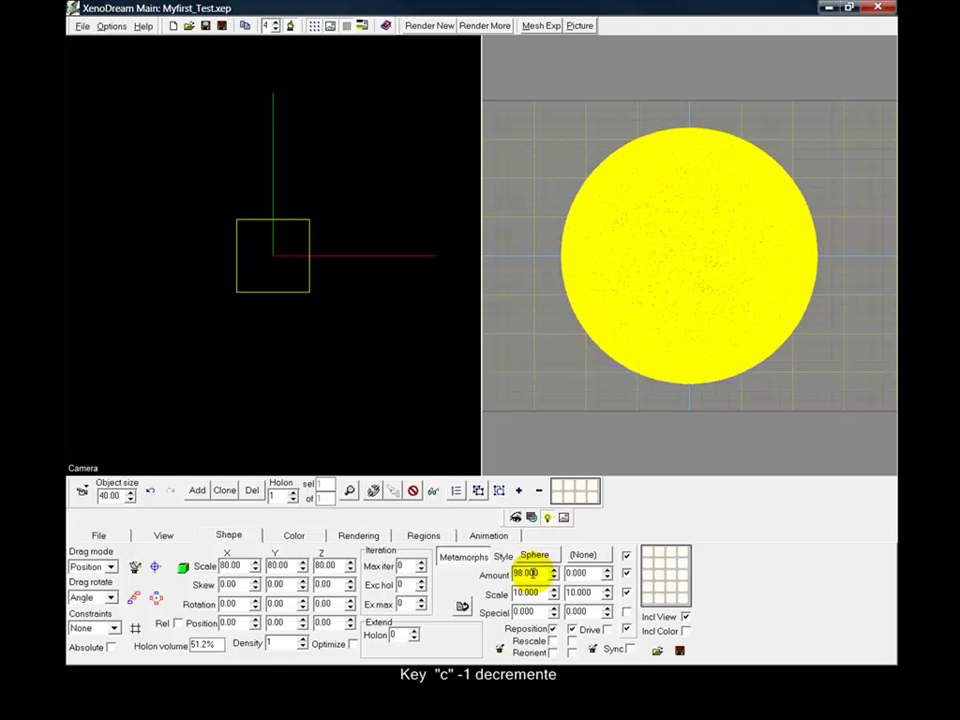
key("c")
key("c")
key("c")
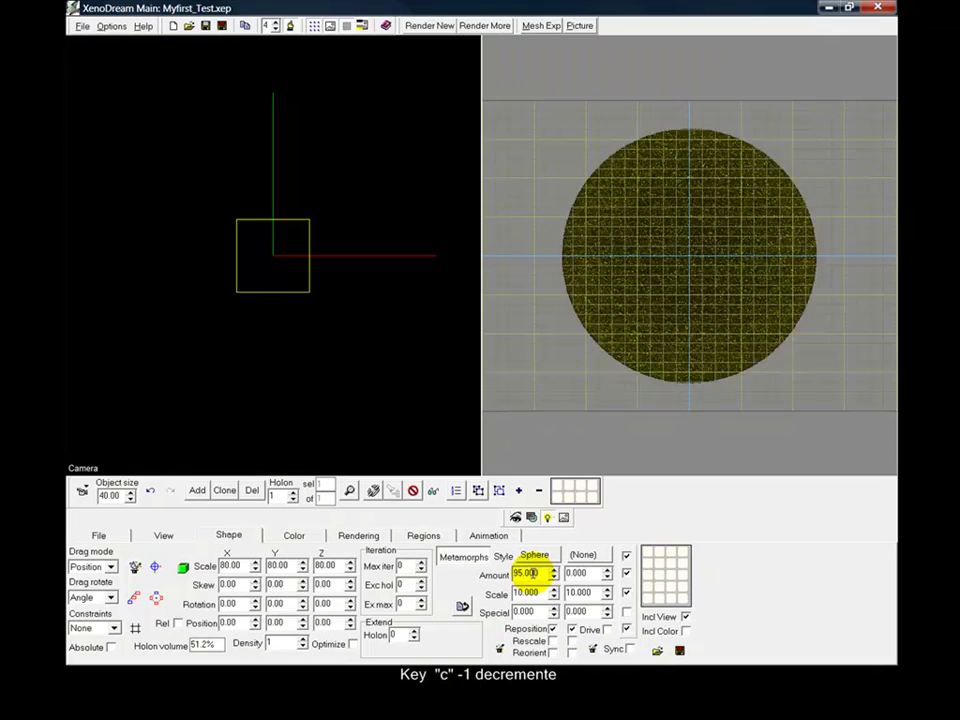
key("c")
key("c")
key("c")
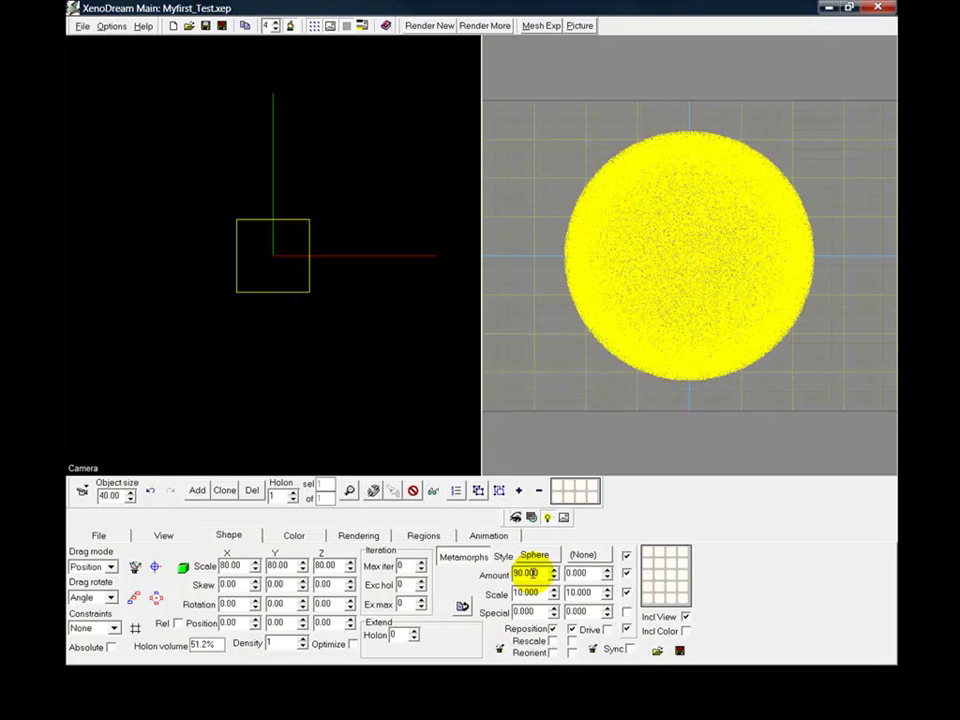
Raise the Sphere metamorph's Amount to 95 in whole-unit increments and try fine fractional changes such as 95.190
key("v")
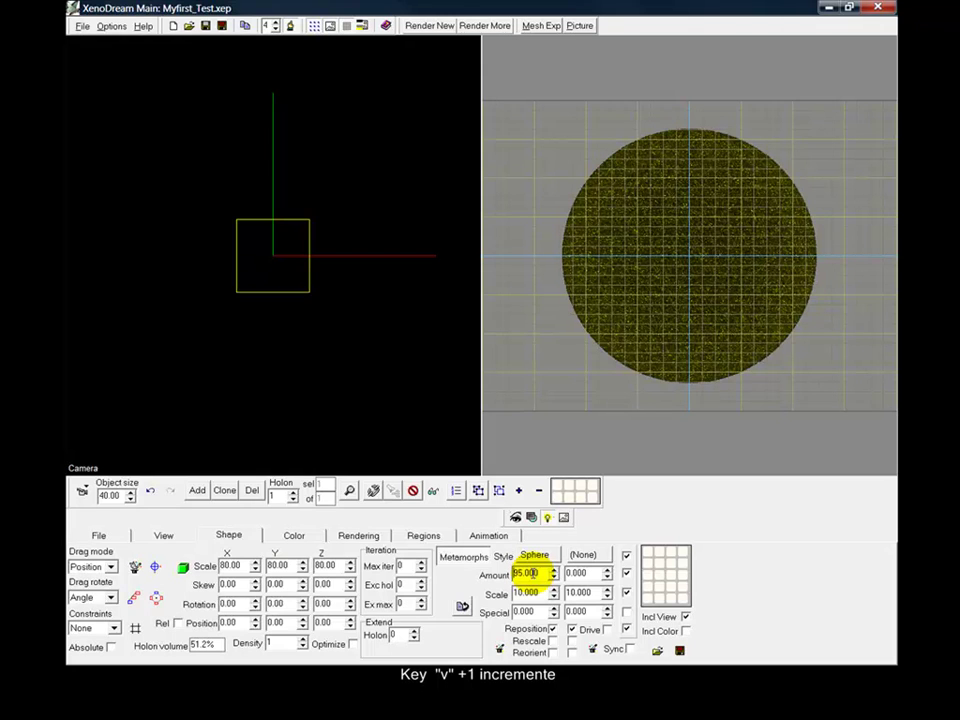
key("b")
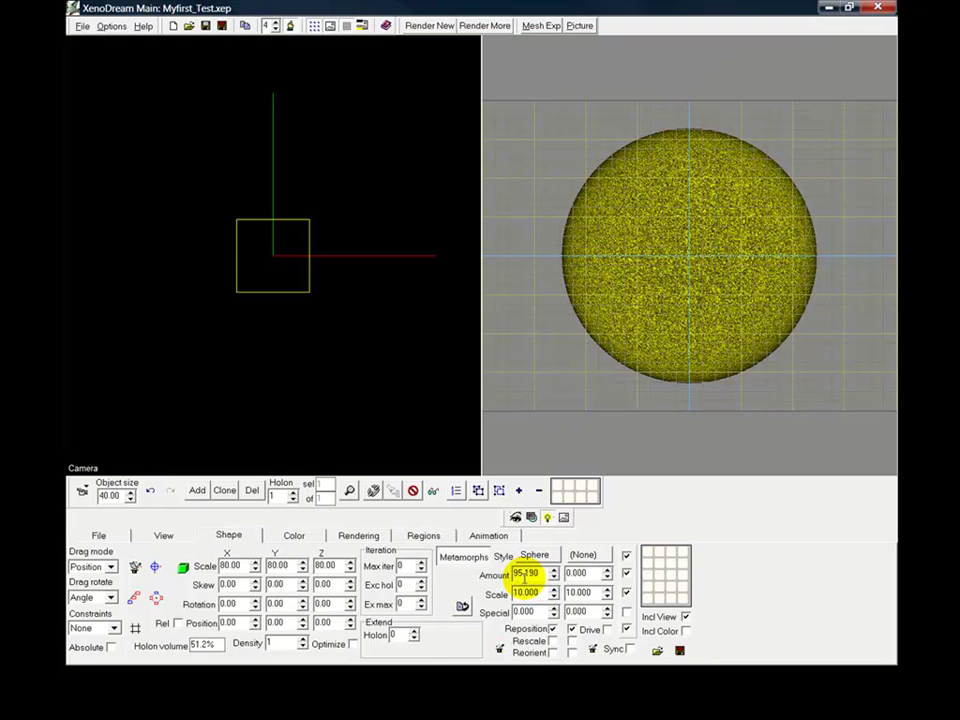
key("b")
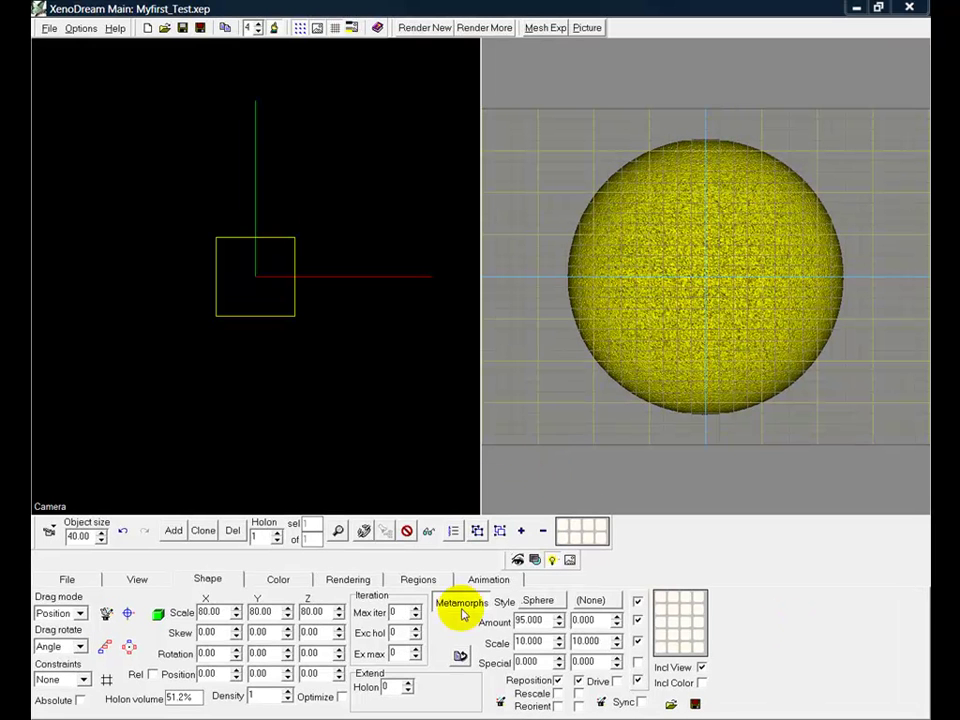
Step the Sphere metamorph's Amount up to 100
left_click(543, 621)
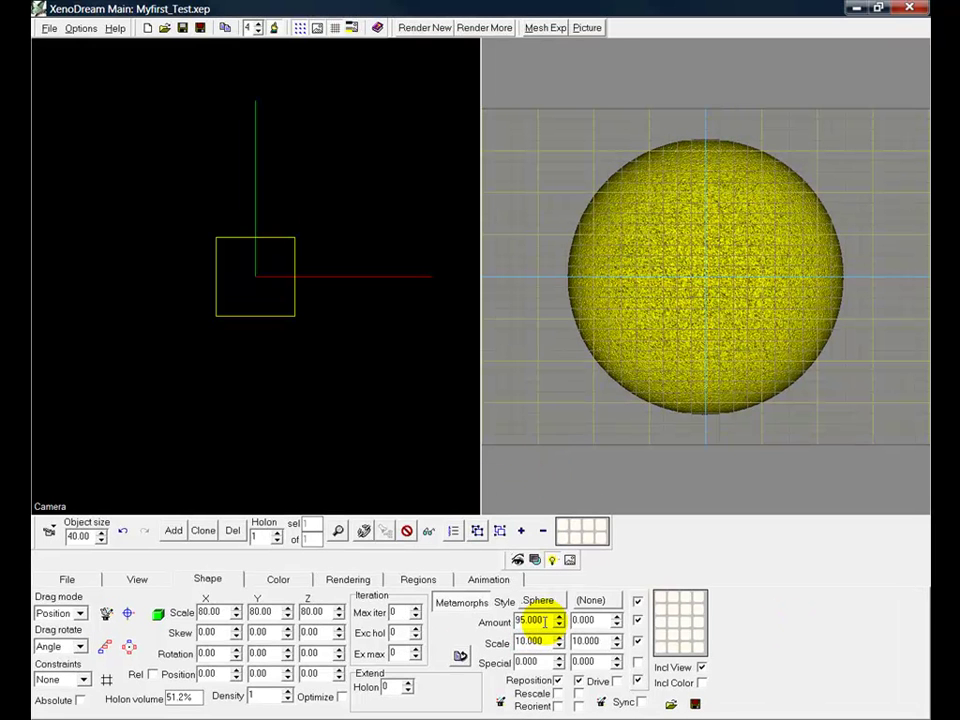
key("Up")
key("Up")
key("Up")
key("Up")
key("Up")
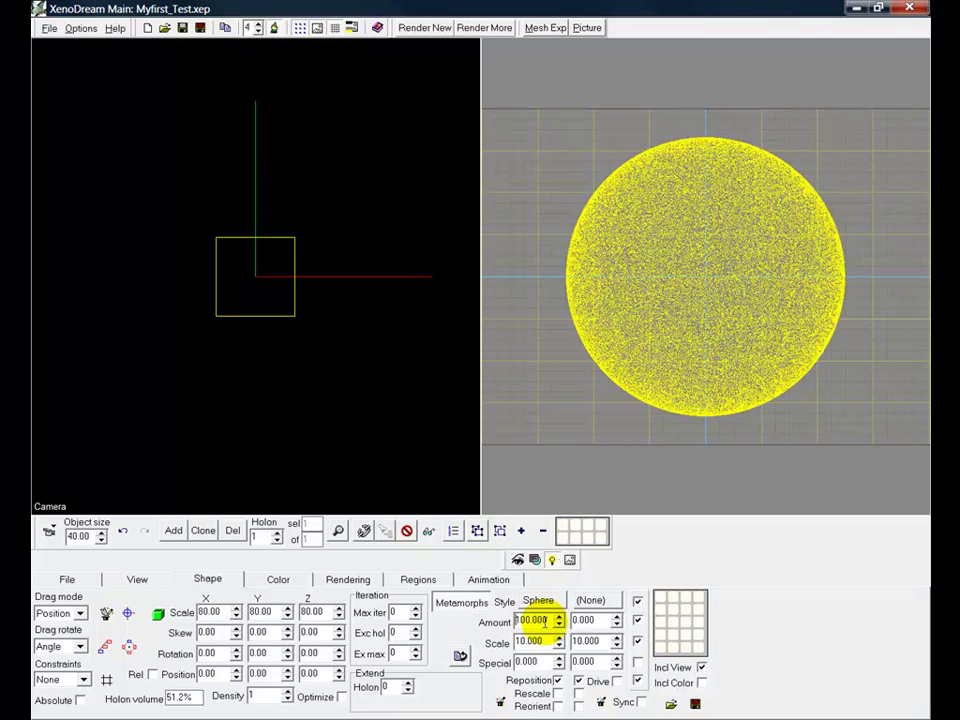
Try the Sphere metamorph's Scale at 11 and 6, and return it to 10
left_click(543, 641)
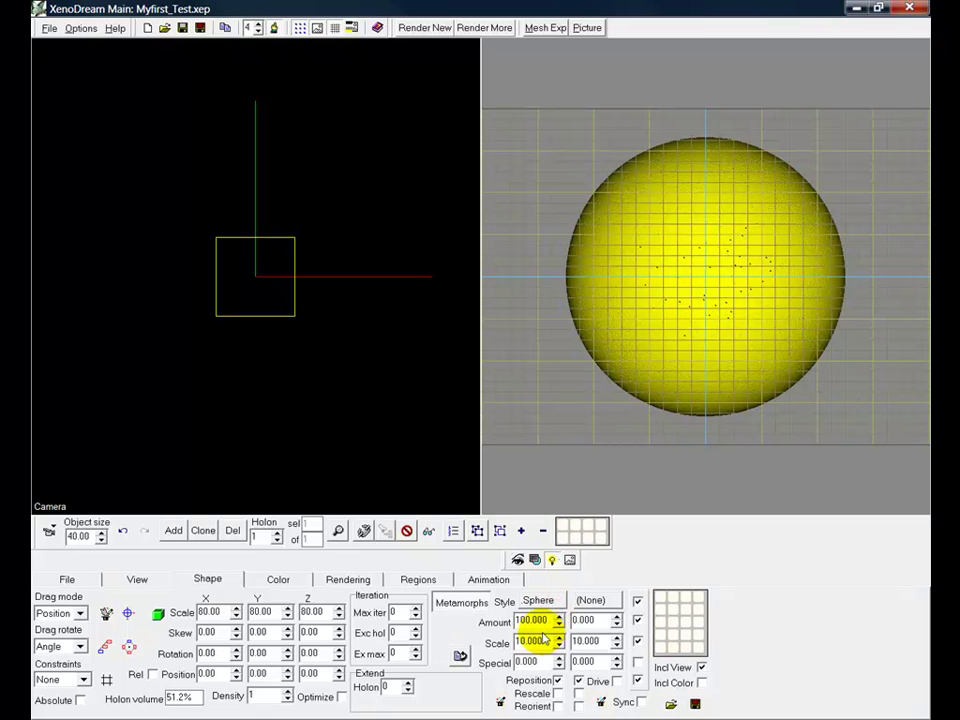
left_click(543, 641)
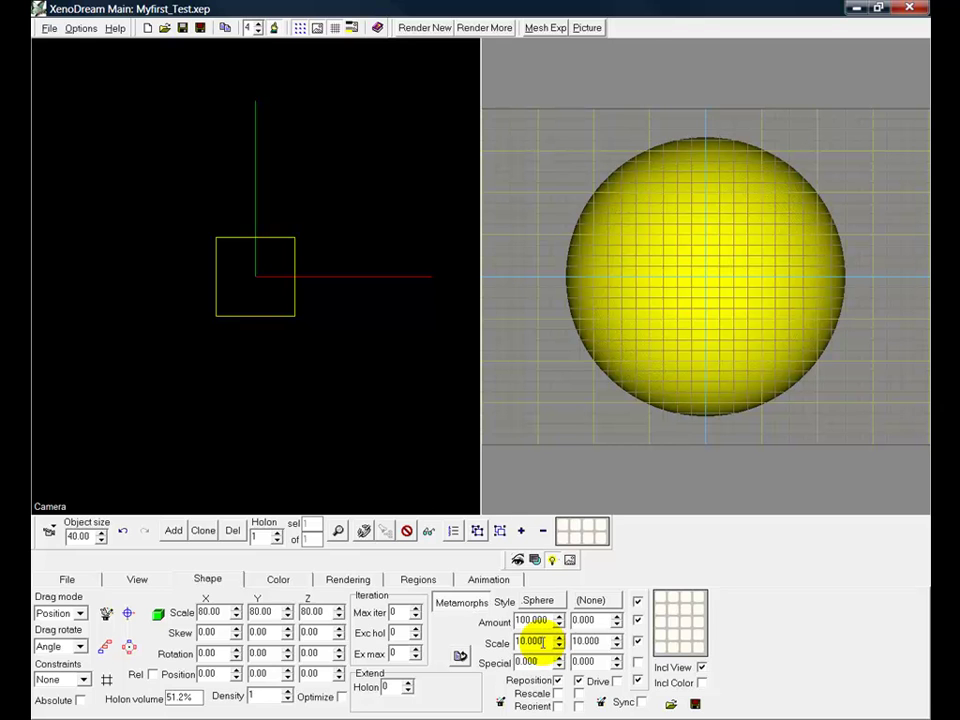
key("Up")
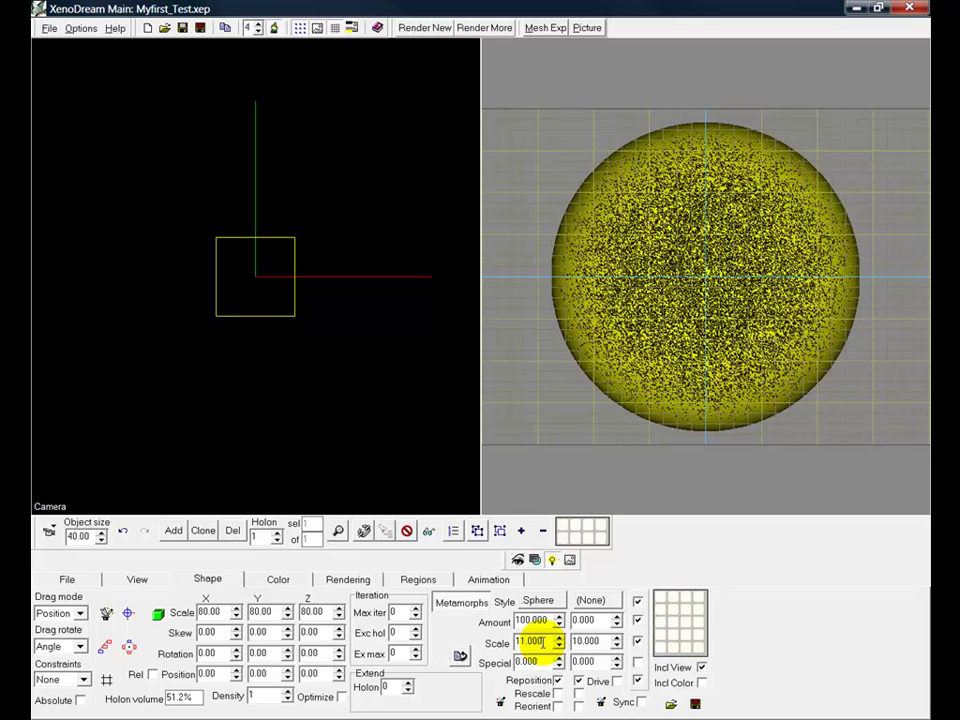
key("Down")
key("Down")
key("Down")
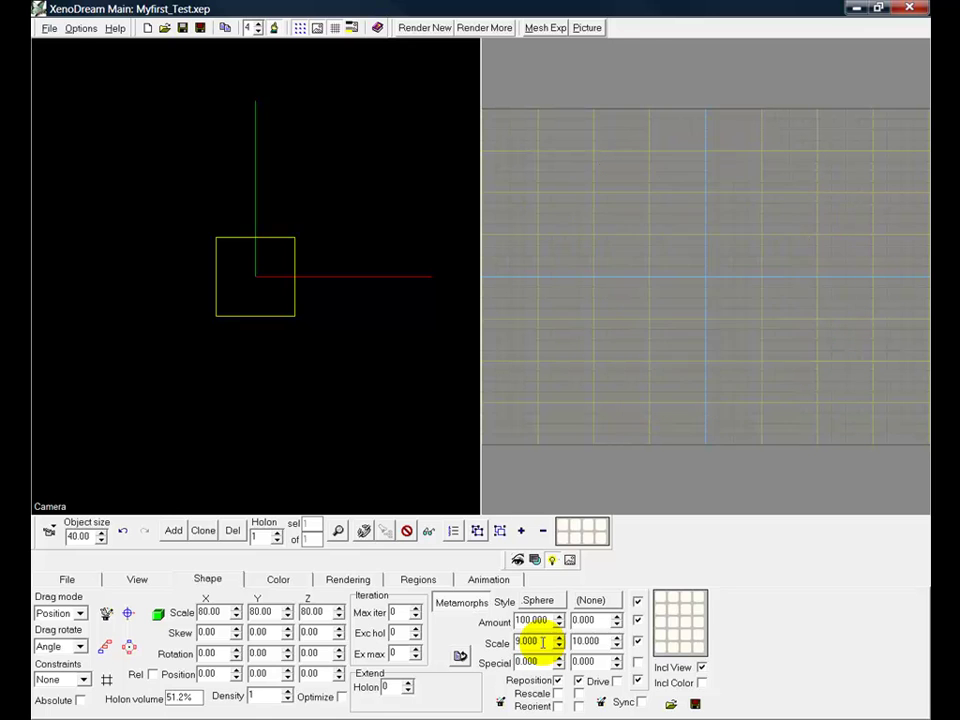
key("Down")
key("Down")
key("Down")
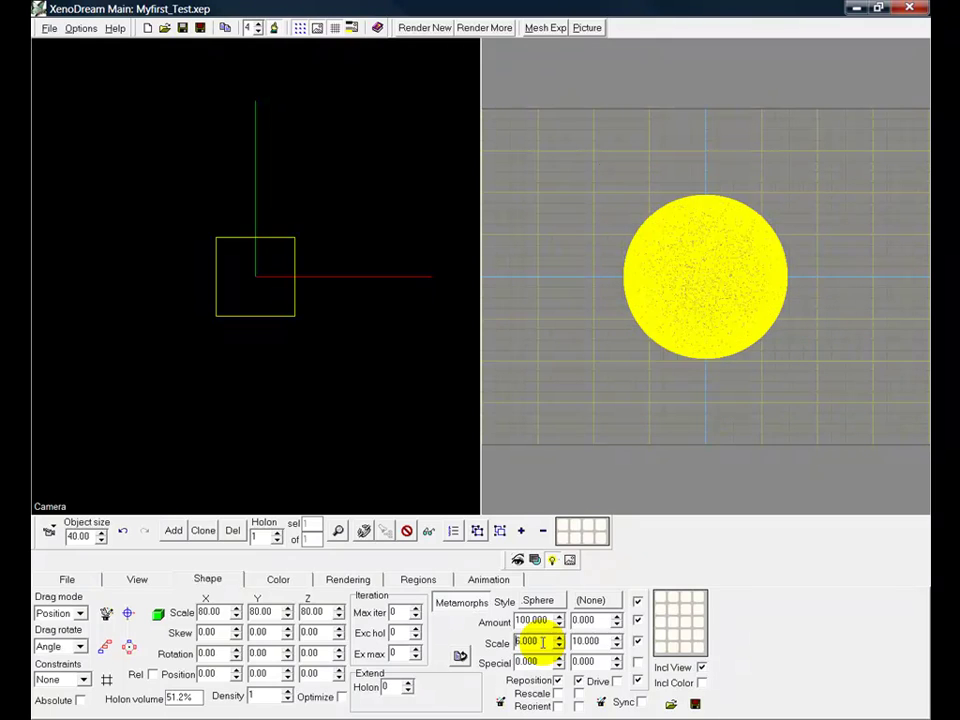
key("Up")
key("Up")
key("Up")
key("Up")
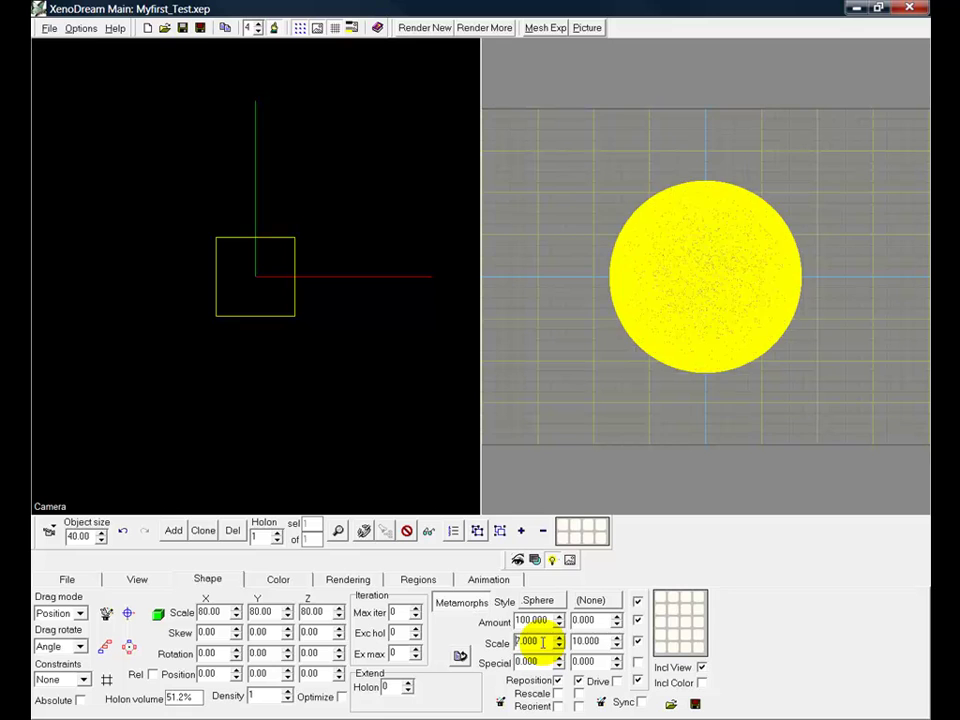
key("Up")
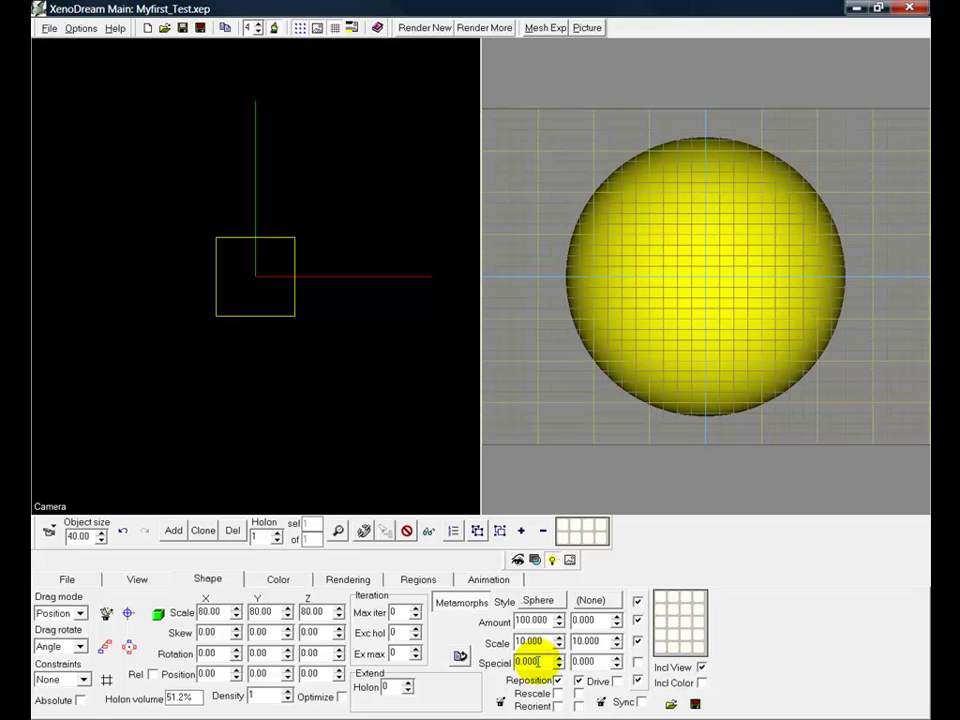
Raise the Sphere metamorph's Special value gradually to 30 to deform the shape, and bring it back to 0
scroll(538, 661, "up", 3)
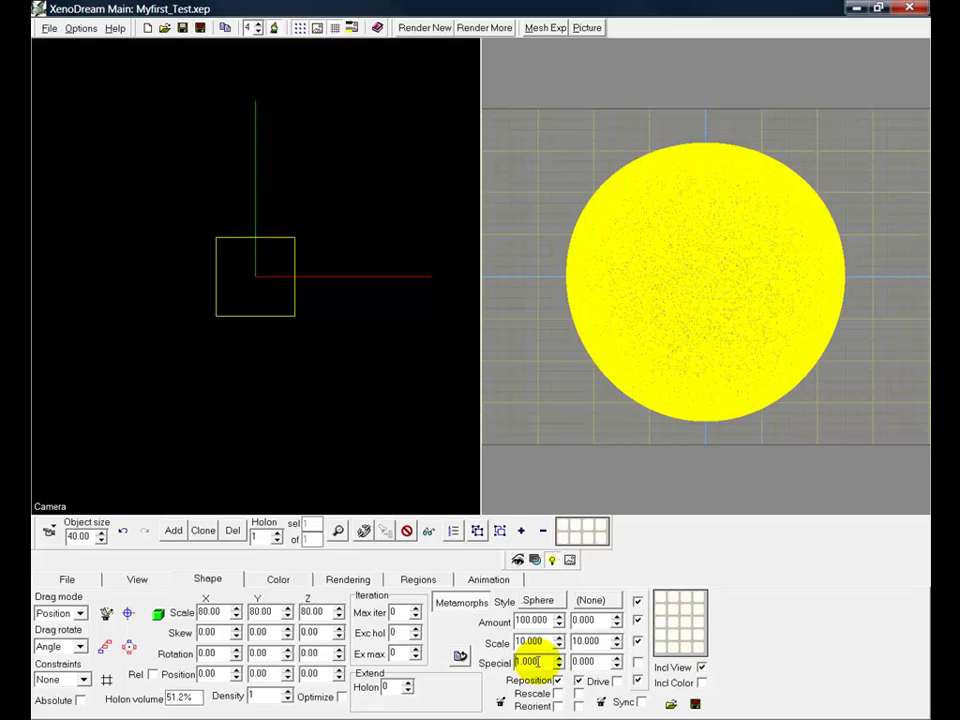
scroll(530, 661, "up", 2)
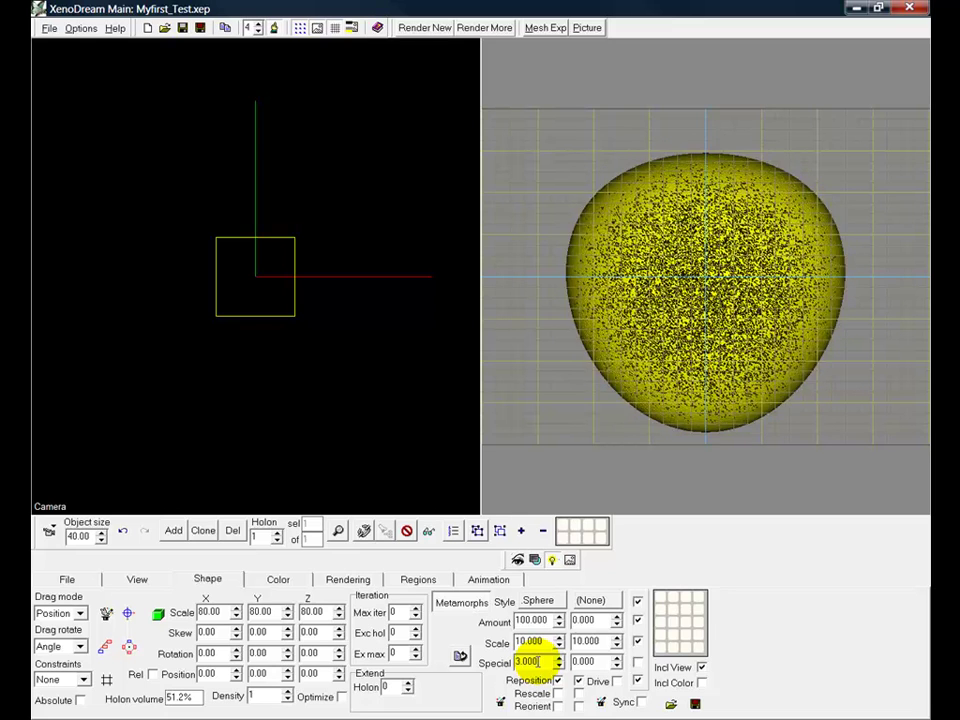
scroll(530, 661, "up", 2)
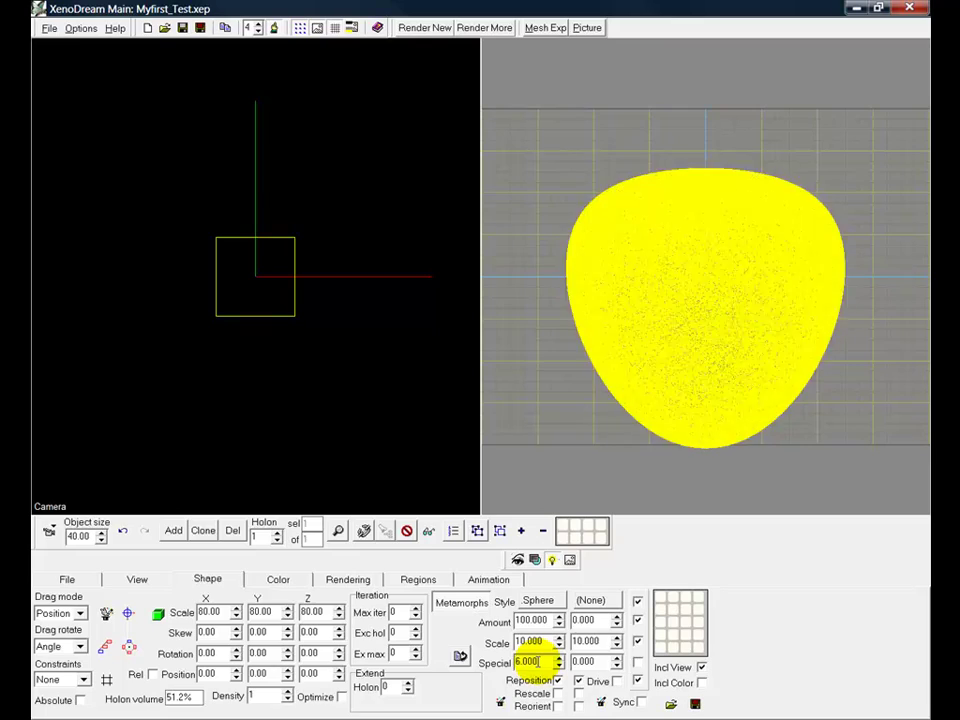
scroll(530, 661, "up", 3)
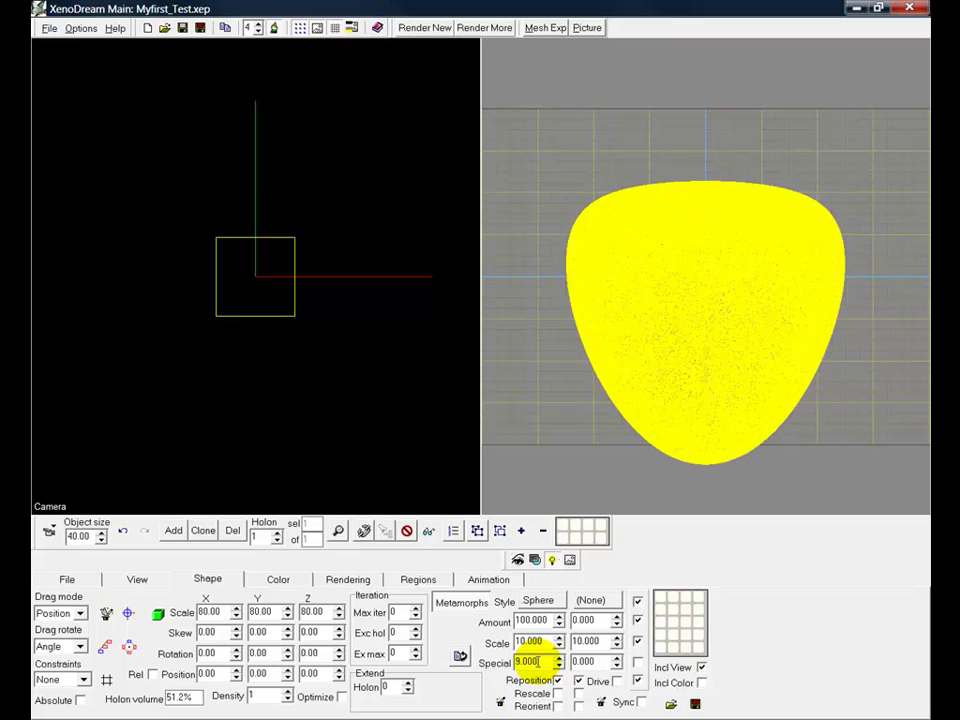
scroll(530, 661, "up", 6)
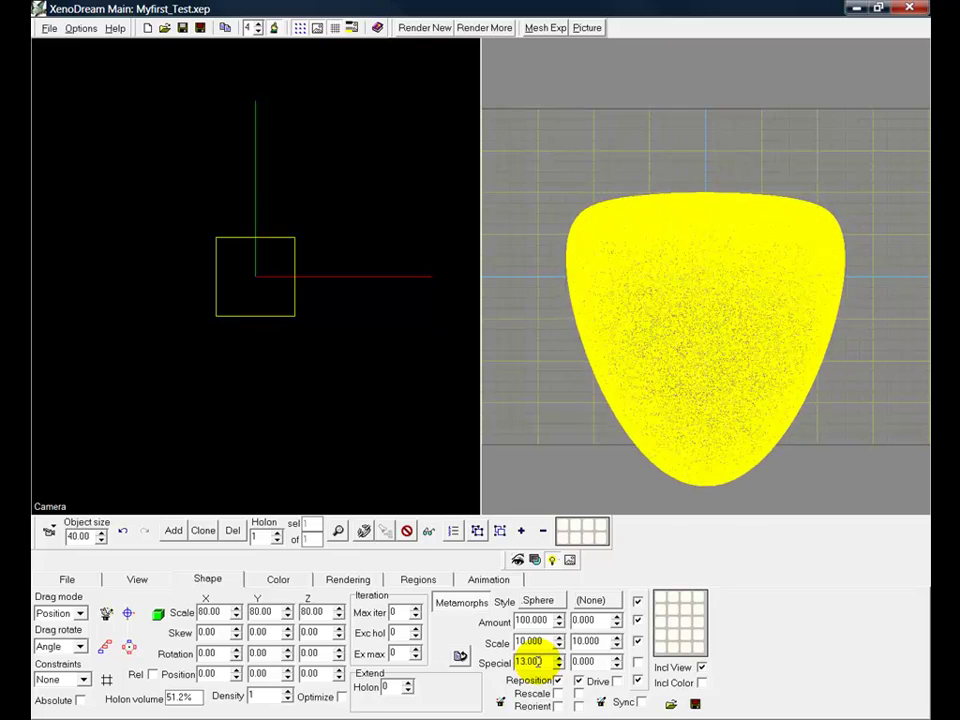
scroll(530, 661, "up", 8)
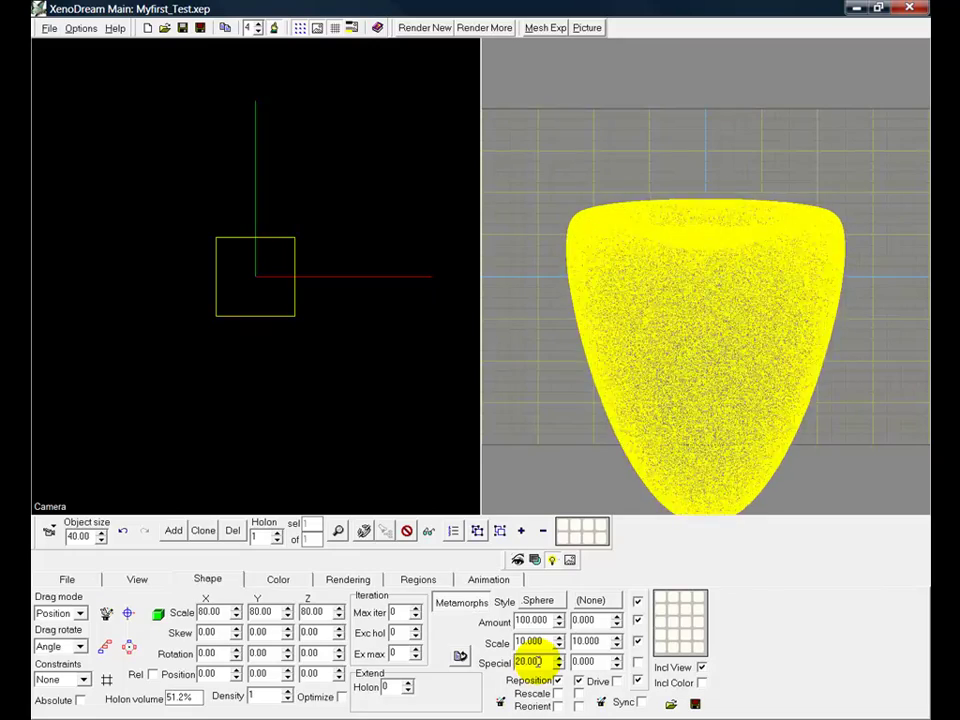
scroll(530, 661, "up", 5)
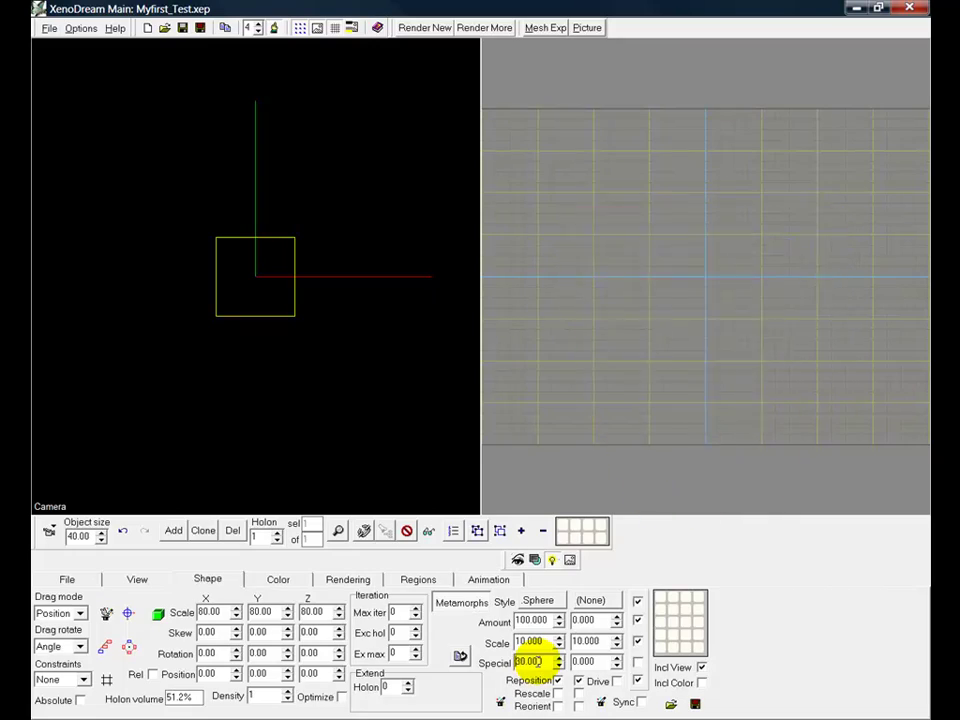
scroll(530, 661, "down", 6)
scroll(530, 661, "down", 2)
scroll(530, 661, "down", 5)
scroll(530, 661, "down", 19)
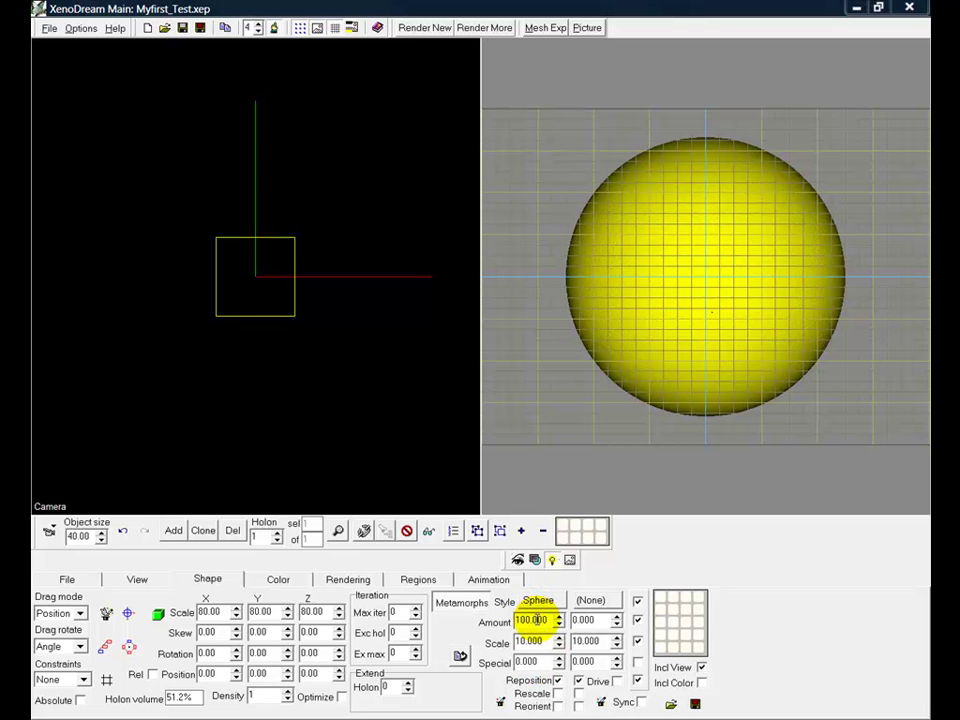
Vary the Sphere metamorph's Amount freely to -70.195 and its Special value to 12.295
left_click(539, 620)
left_click(538, 620)
left_click_drag(538, 620, 315, 703)
left_click(530, 620)
left_click_drag(515, 620, 535, 618)
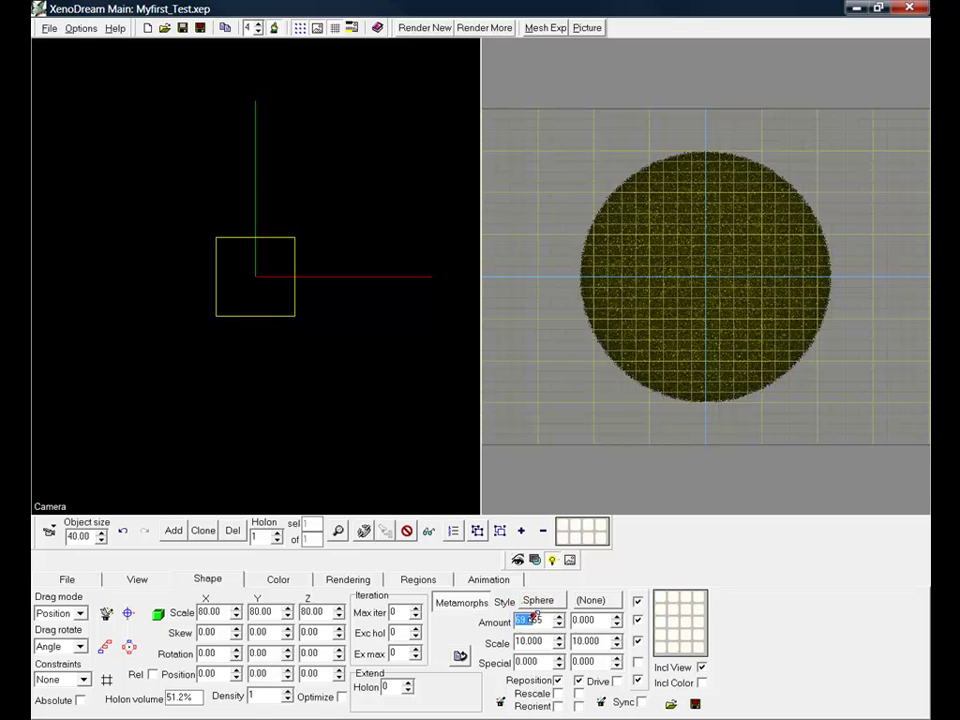
type("-20.345")
key("Tab")
left_click_drag(501, 647, 476, 665)
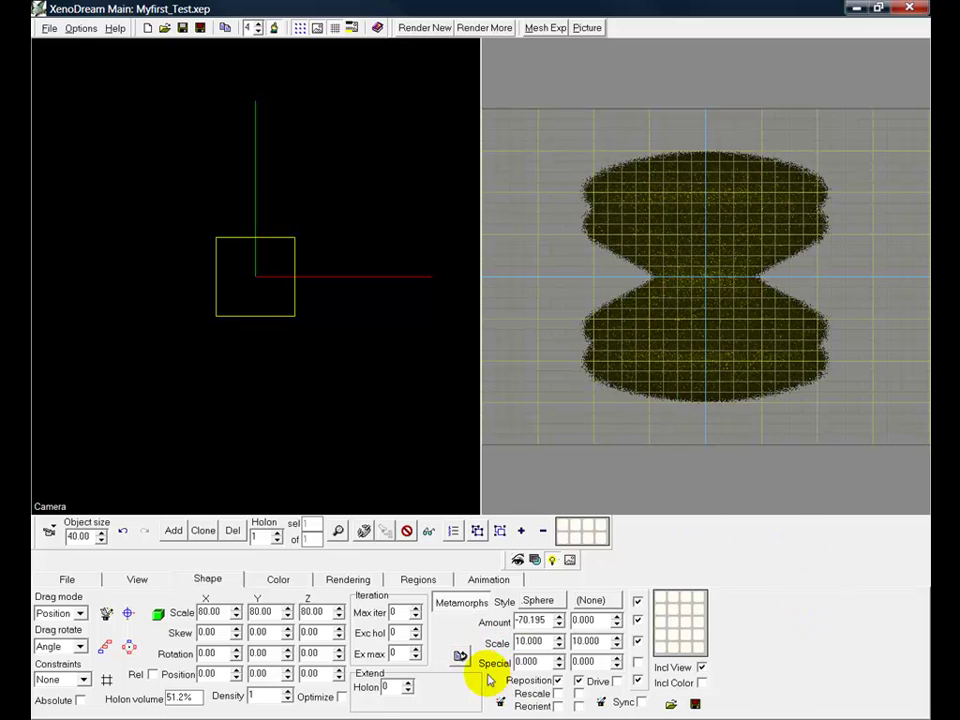
left_click_drag(529, 663, 561, 619)
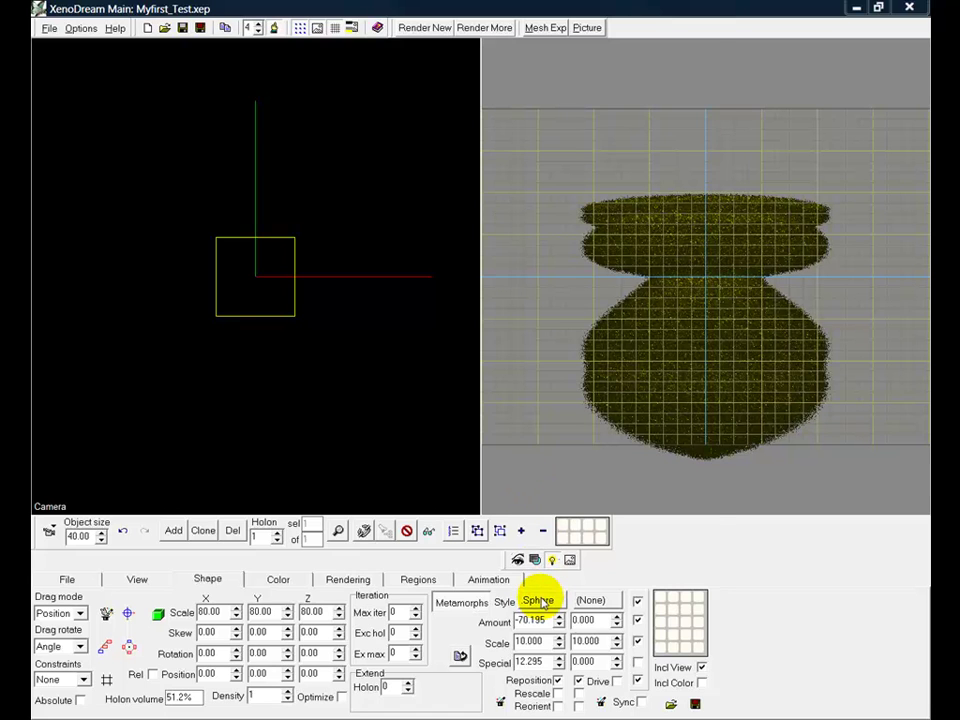
Replace the first metamorph style with the Cube constructor and close the style list
left_click(540, 602)
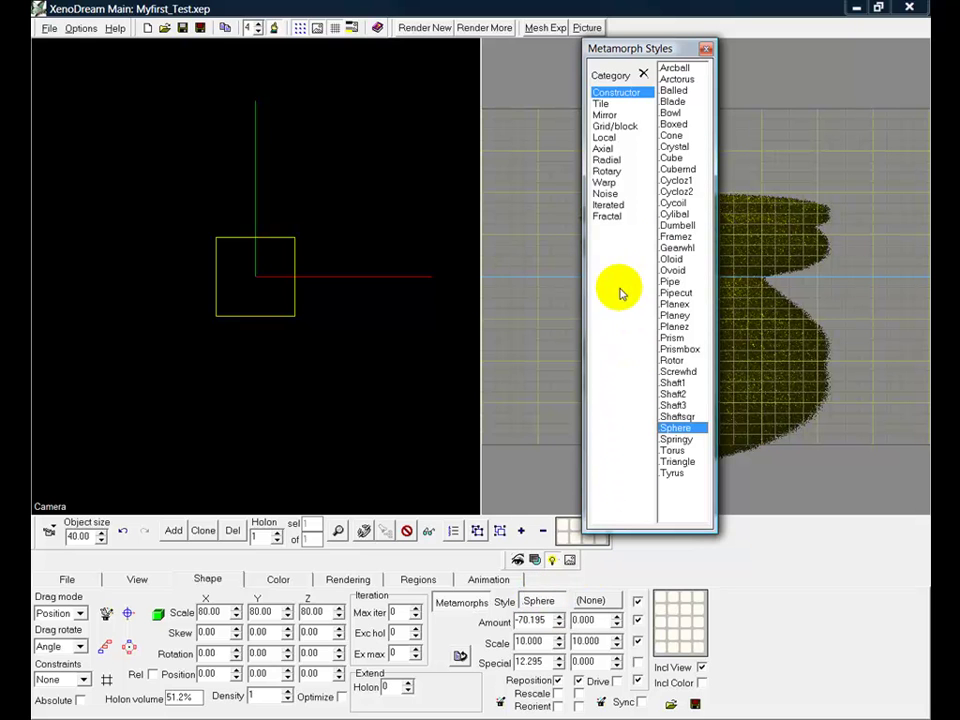
left_click(670, 158)
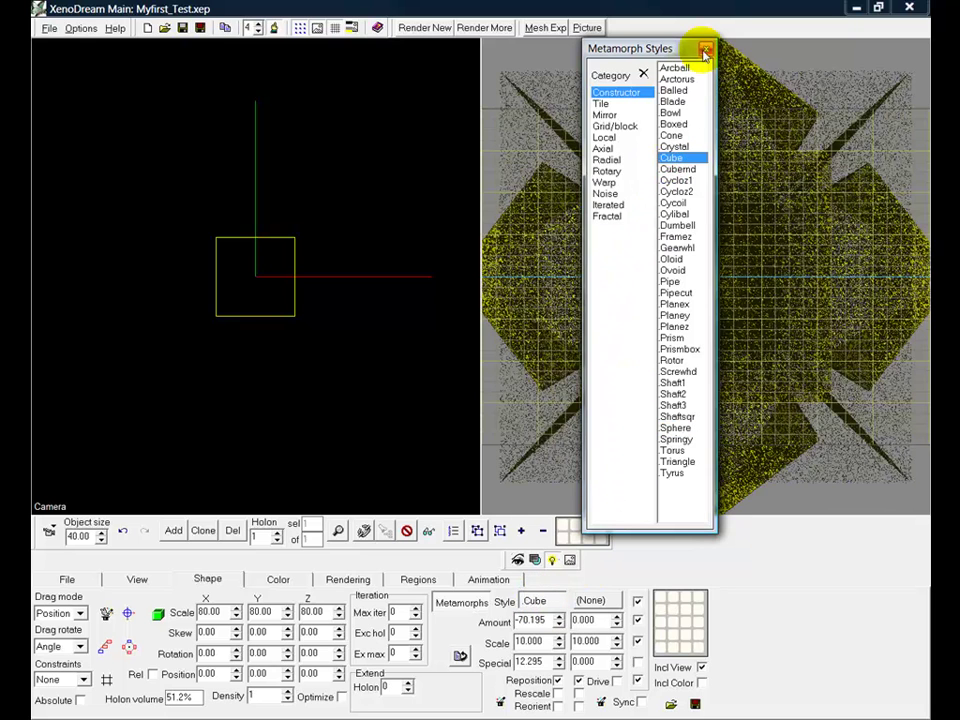
left_click(706, 50)
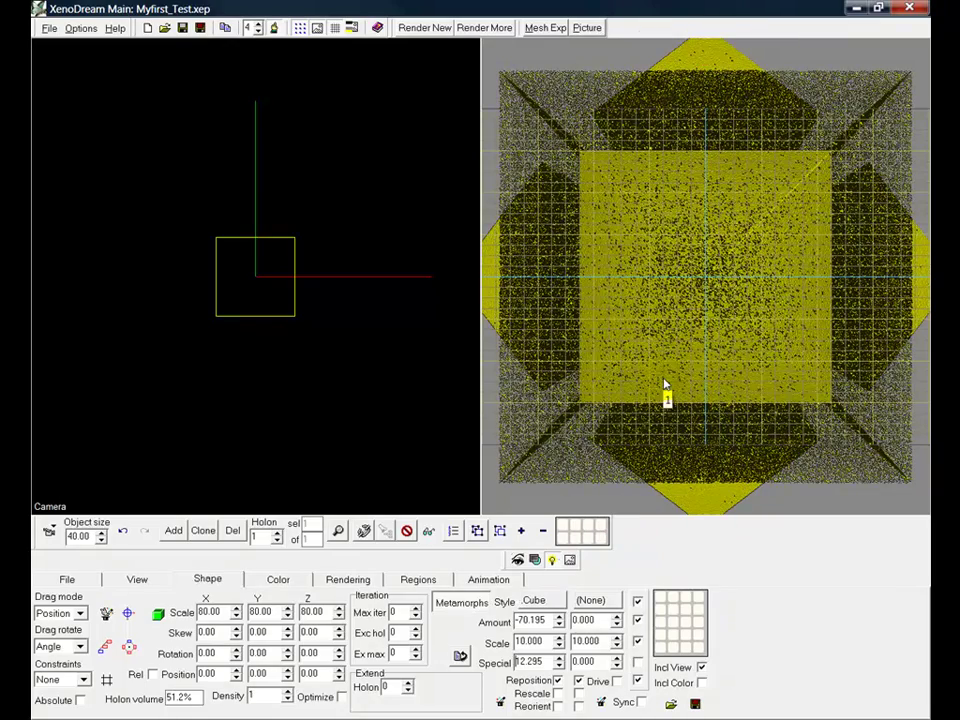
Set both the Cube metamorph's Amount and Special values to 0
double_click(536, 621)
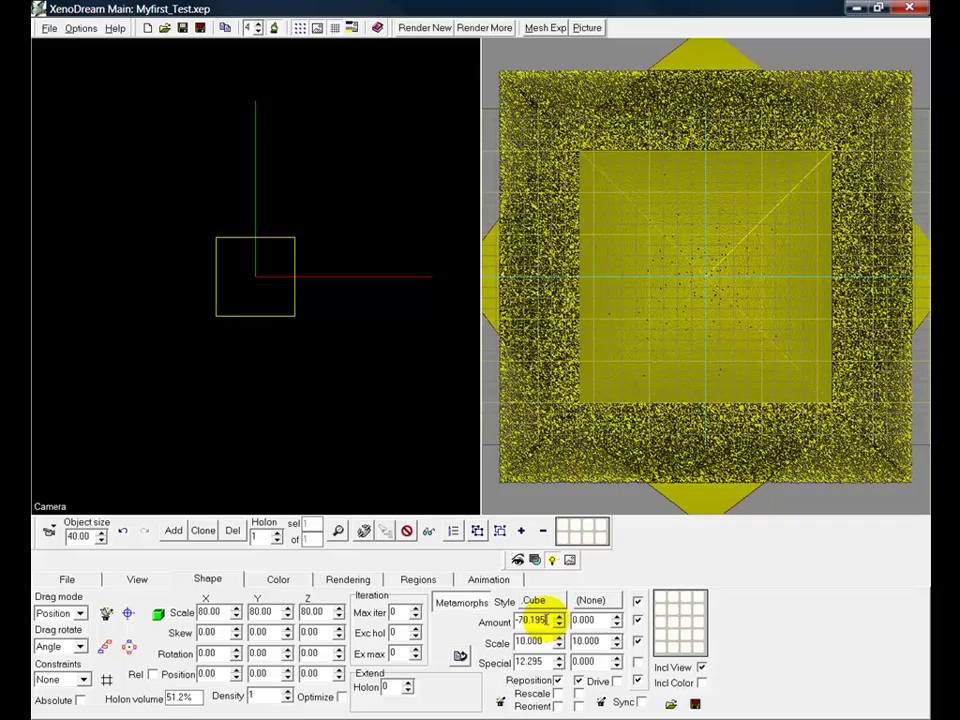
type("0")
key("Return")
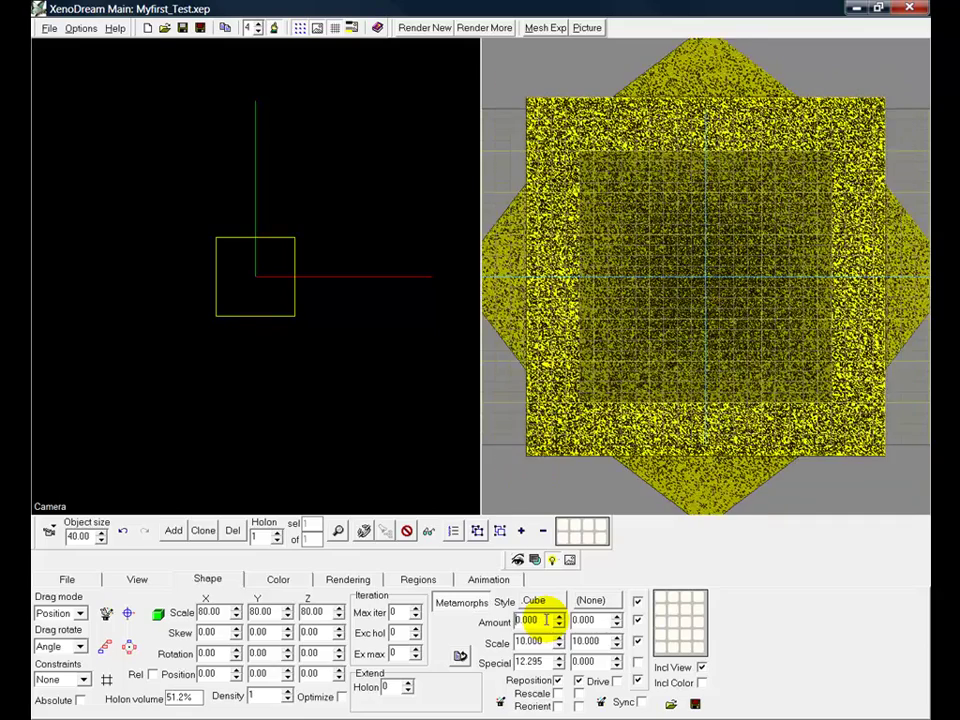
left_click(540, 662)
type("0")
key("Return")
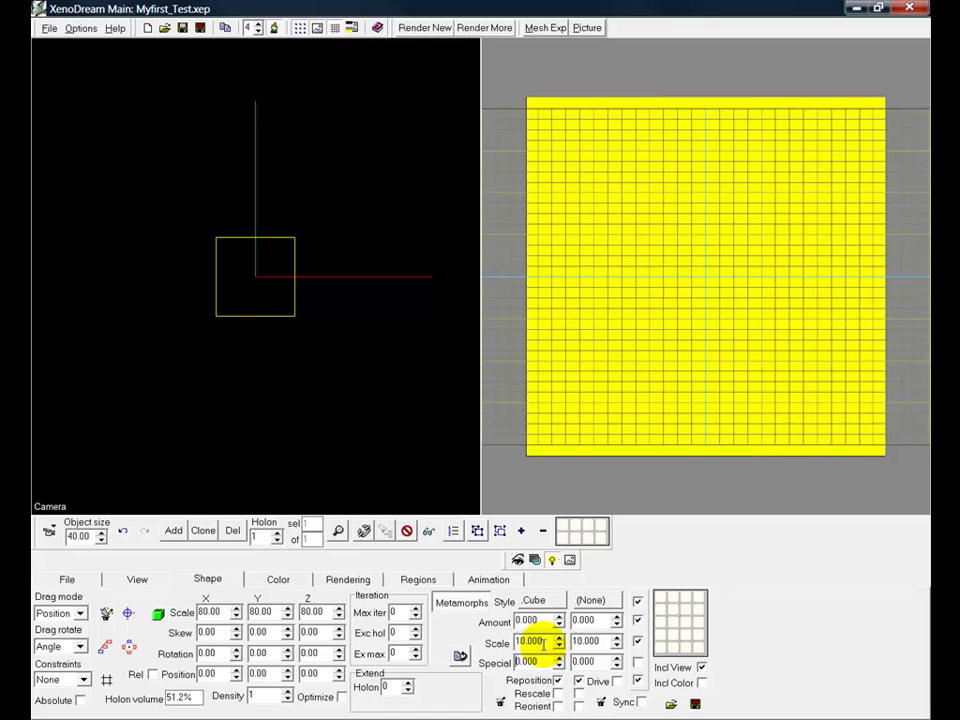
Reduce the Cube metamorph's Scale to 5
left_click(544, 643)
type("6")
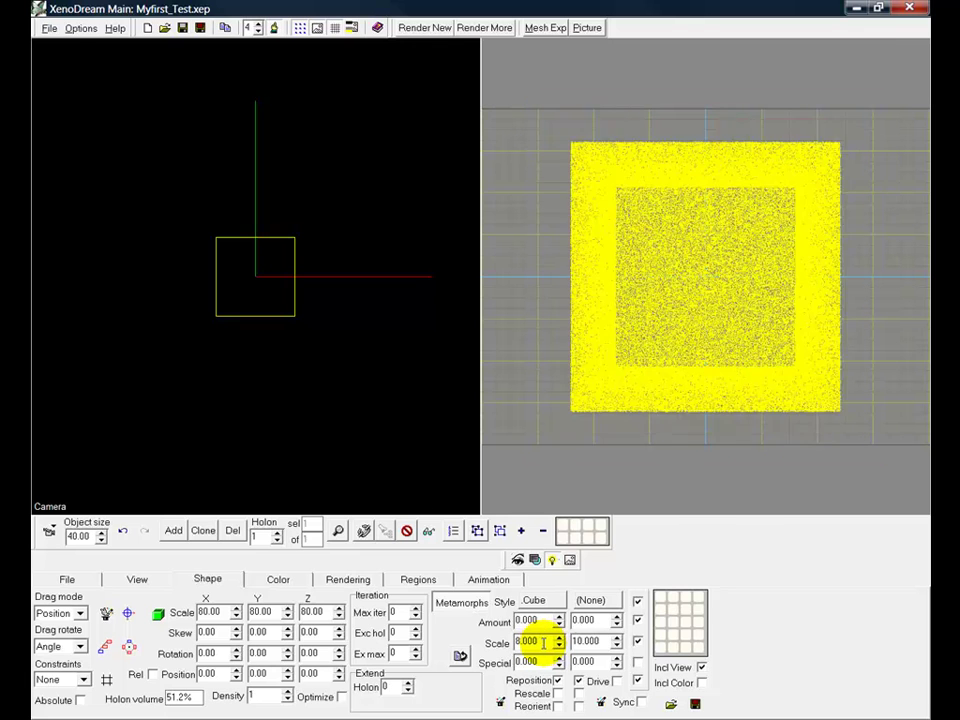
key("Down")
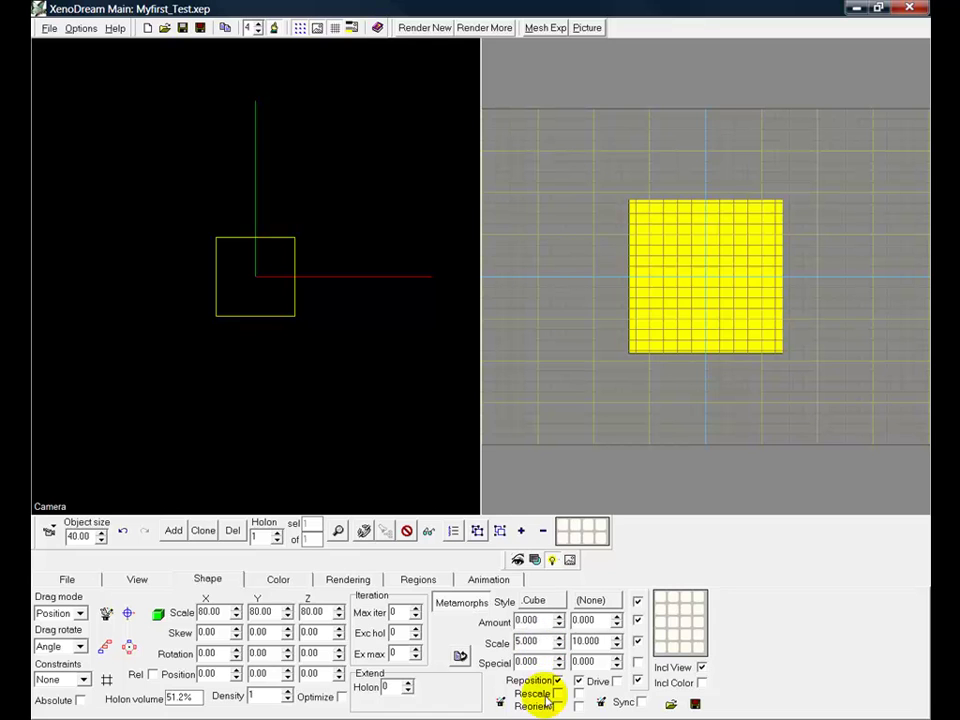
Set the Cube metamorph's Special value to 20 and reduce its Scale to 4
left_click(541, 662)
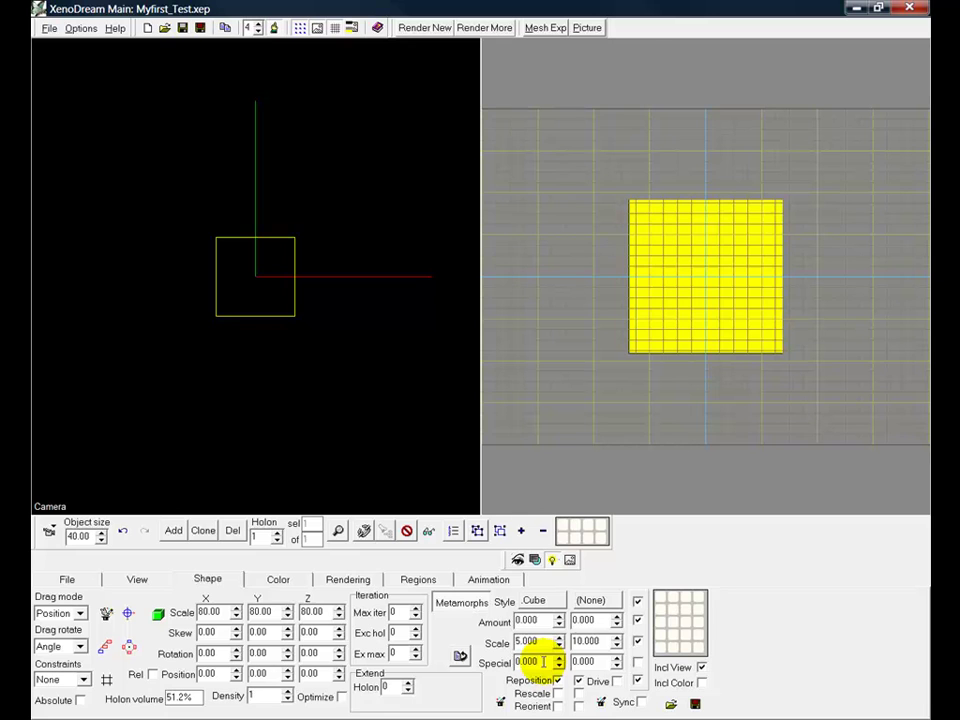
key("BackSpace")
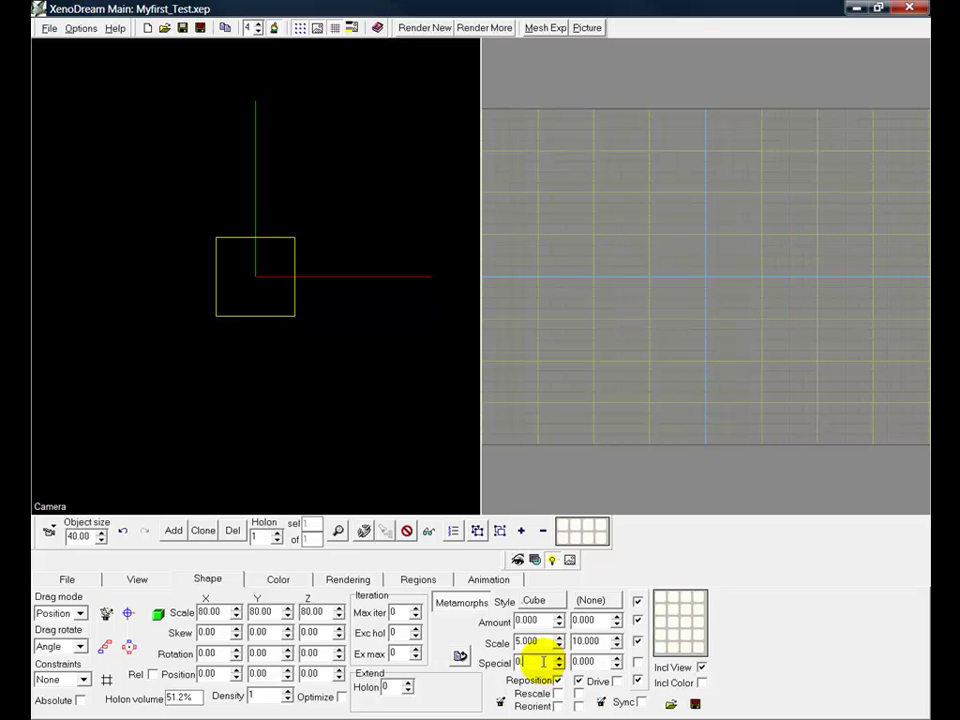
type("20")
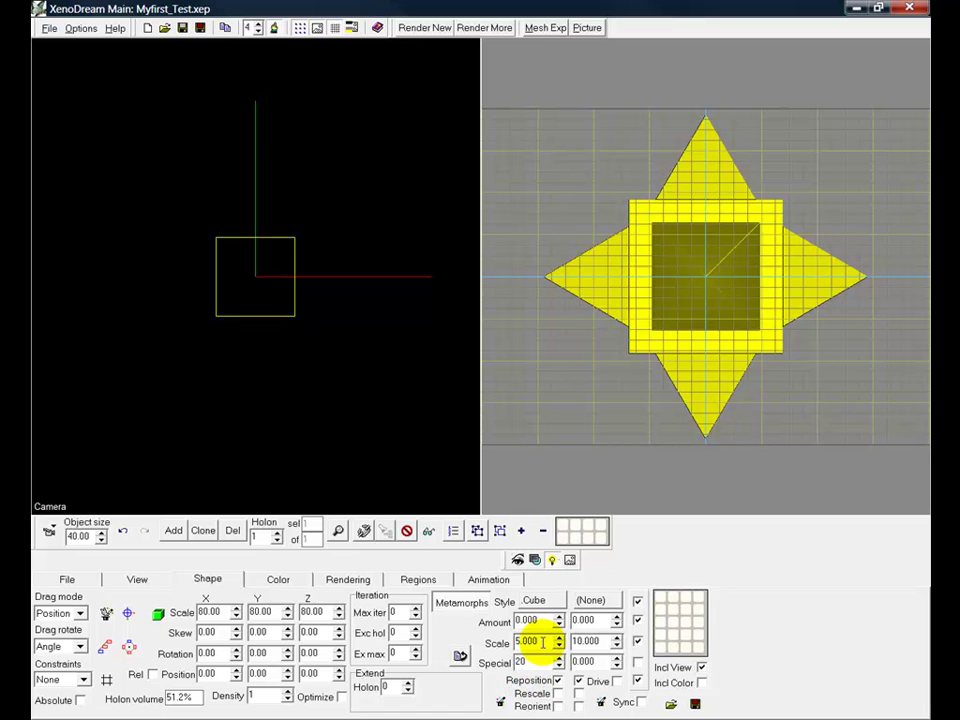
scroll(541, 643, "down", 1)
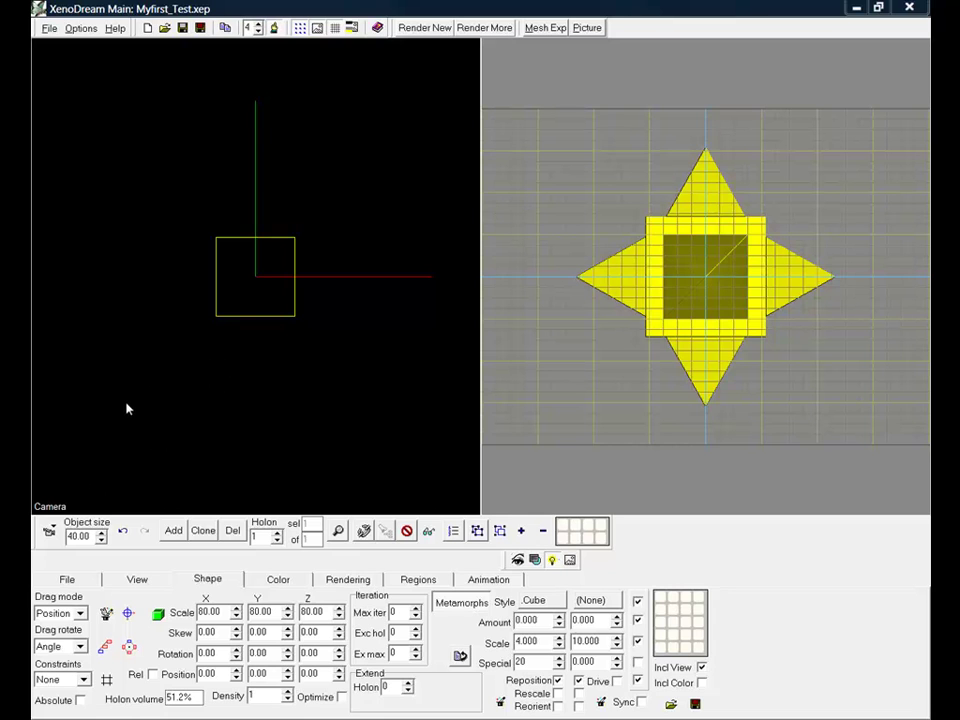
In Position drag mode, move the holon down to about Y -97.60 and back up to about Y 92
left_click(82, 613)
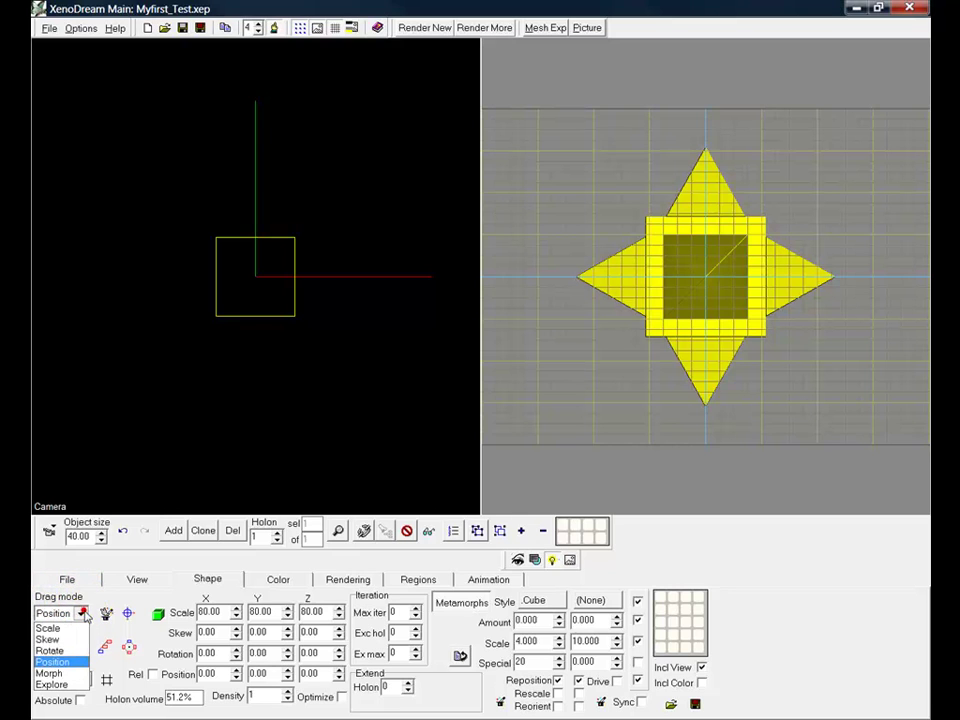
left_click(52, 662)
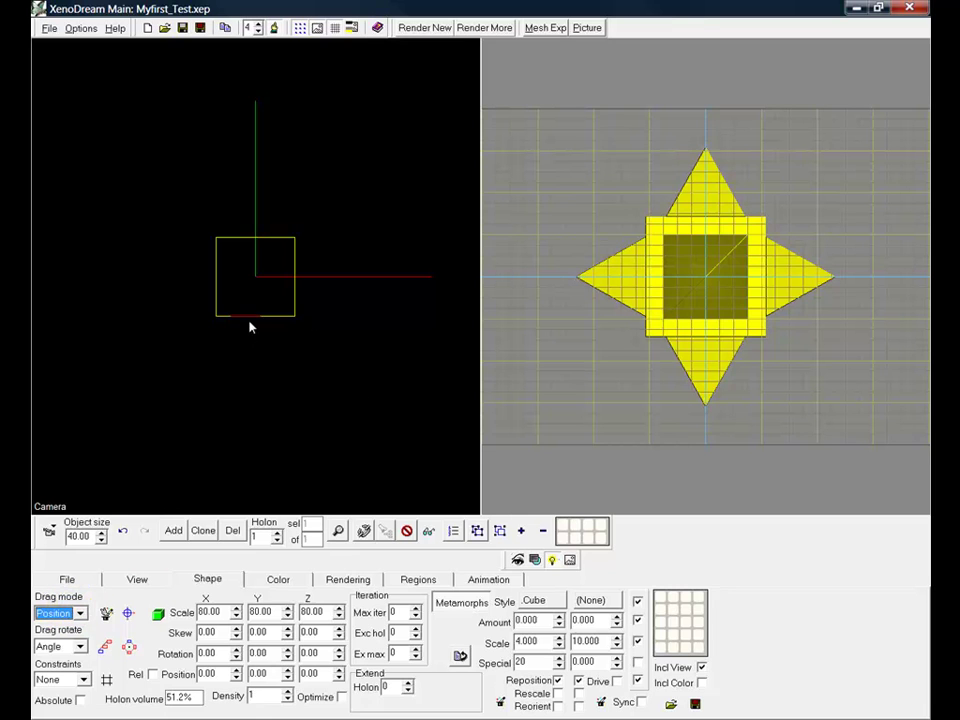
left_click_drag(253, 317, 250, 401)
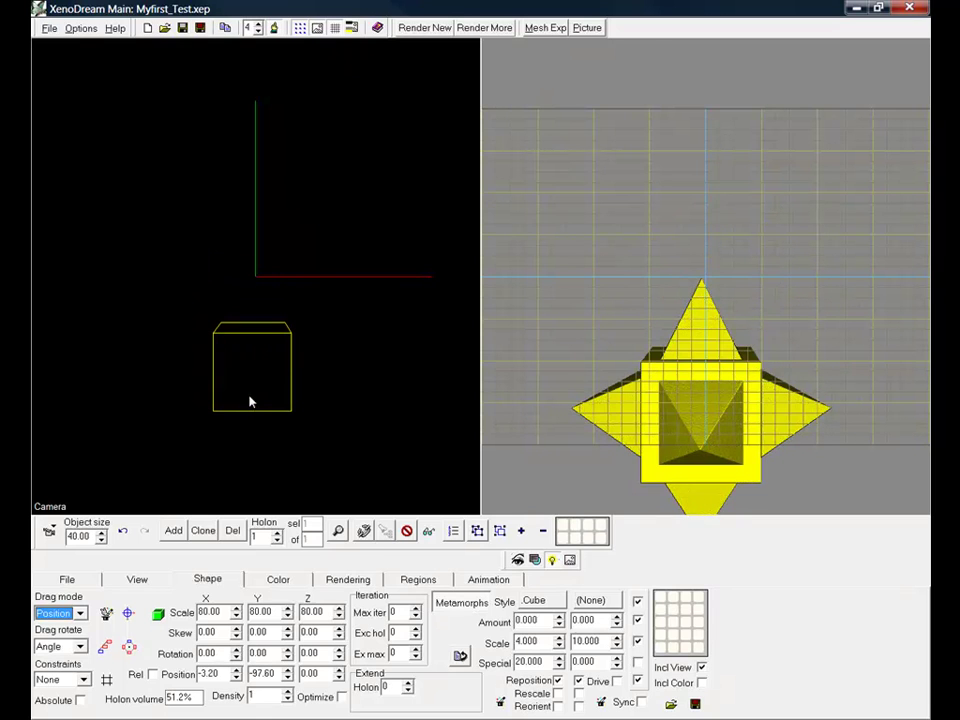
left_click_drag(251, 382, 255, 217)
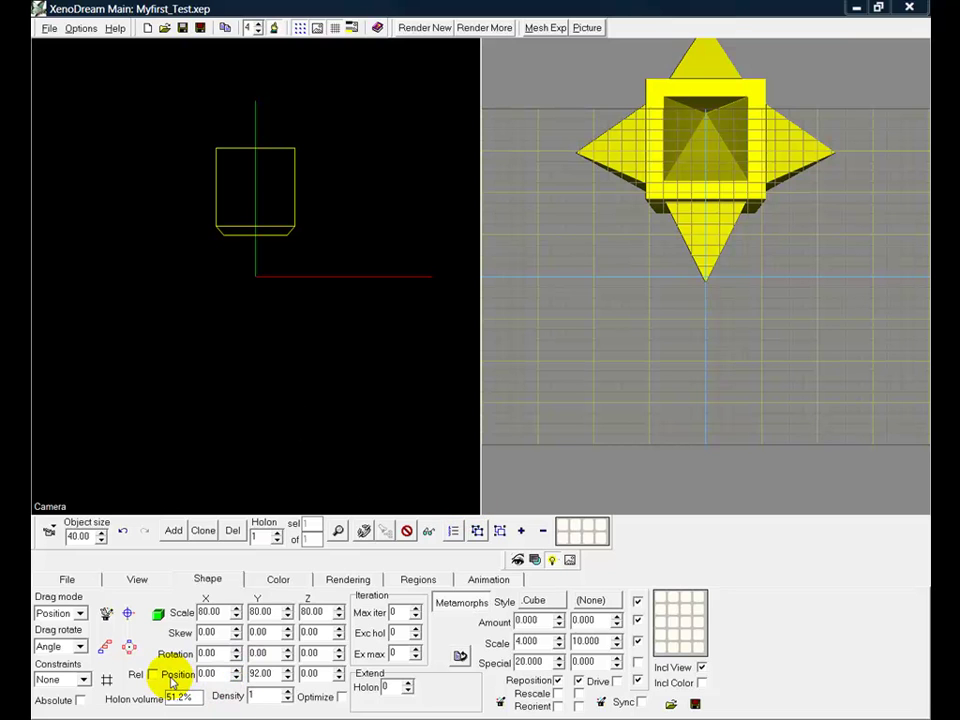
Set the holon's Y position to 0
double_click(259, 673)
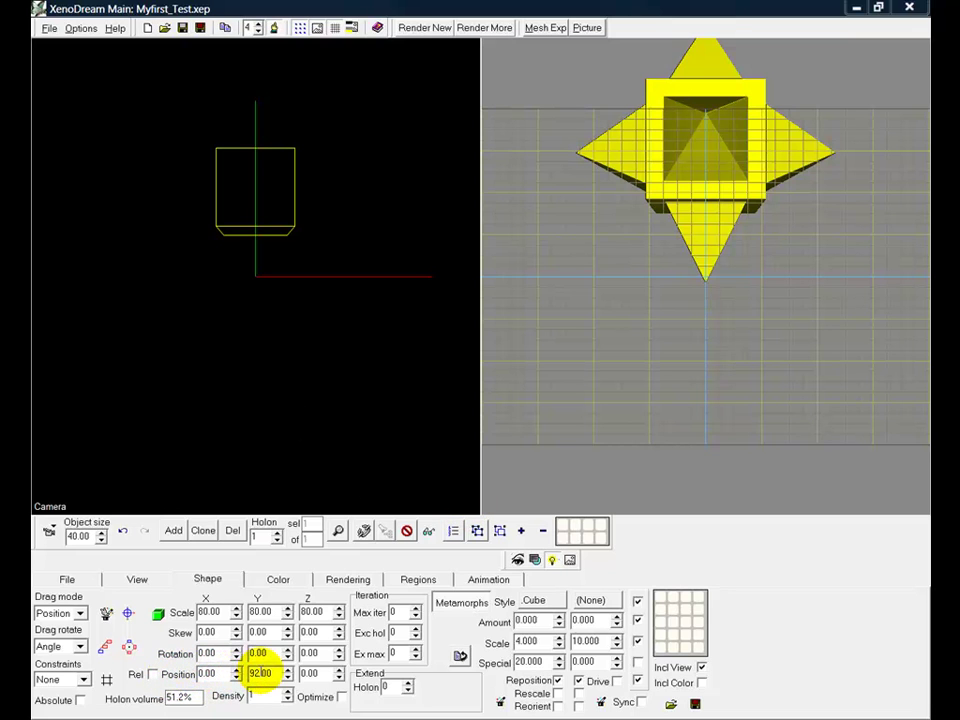
double_click(326, 675)
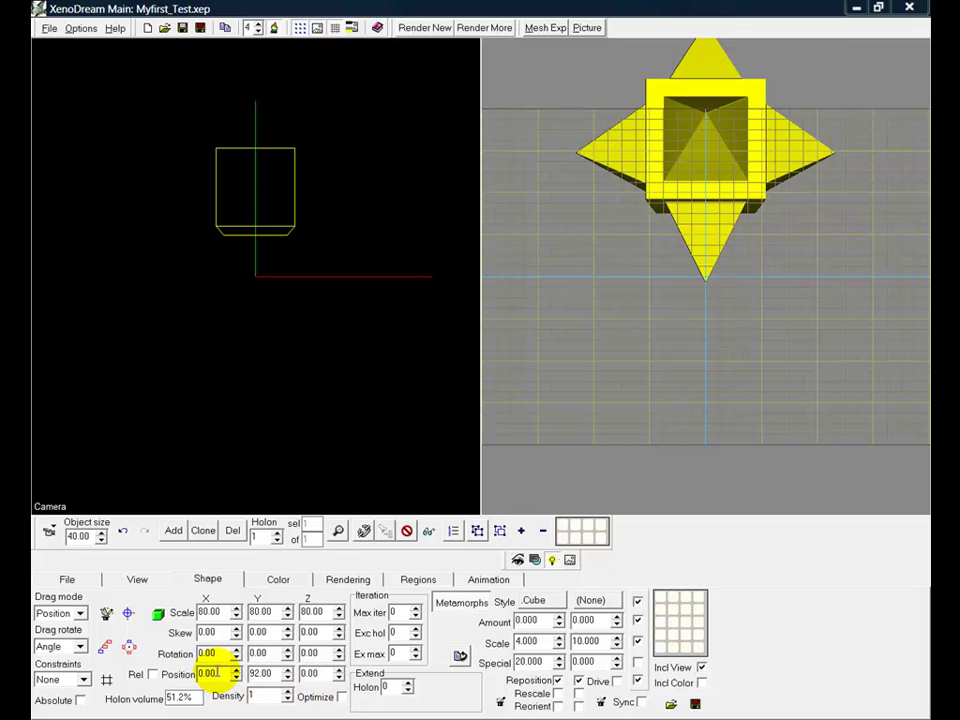
left_click(272, 675)
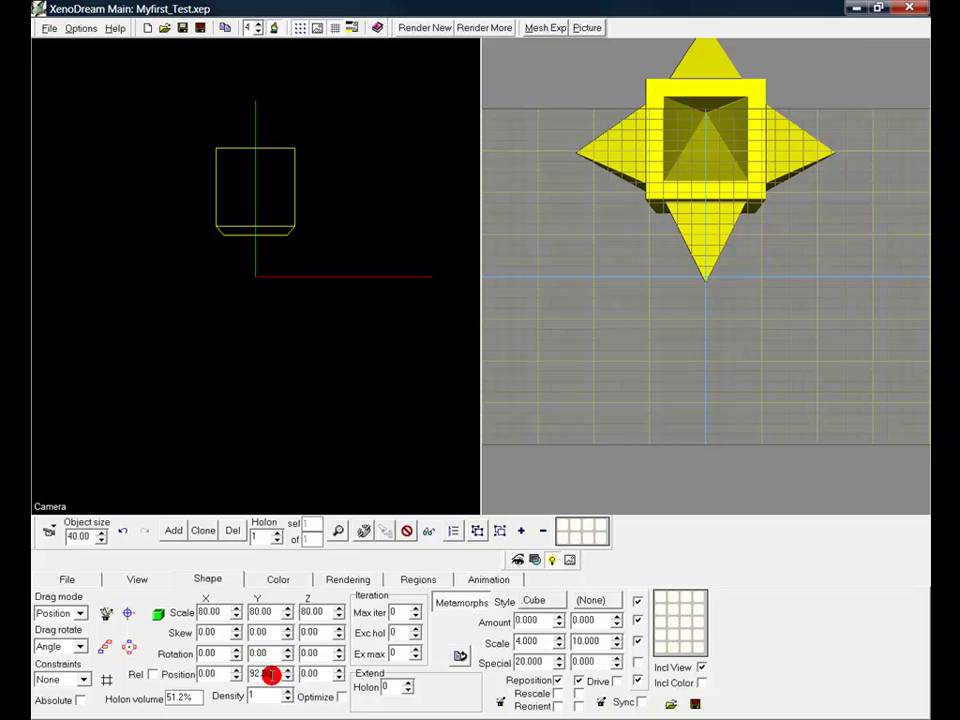
type("0")
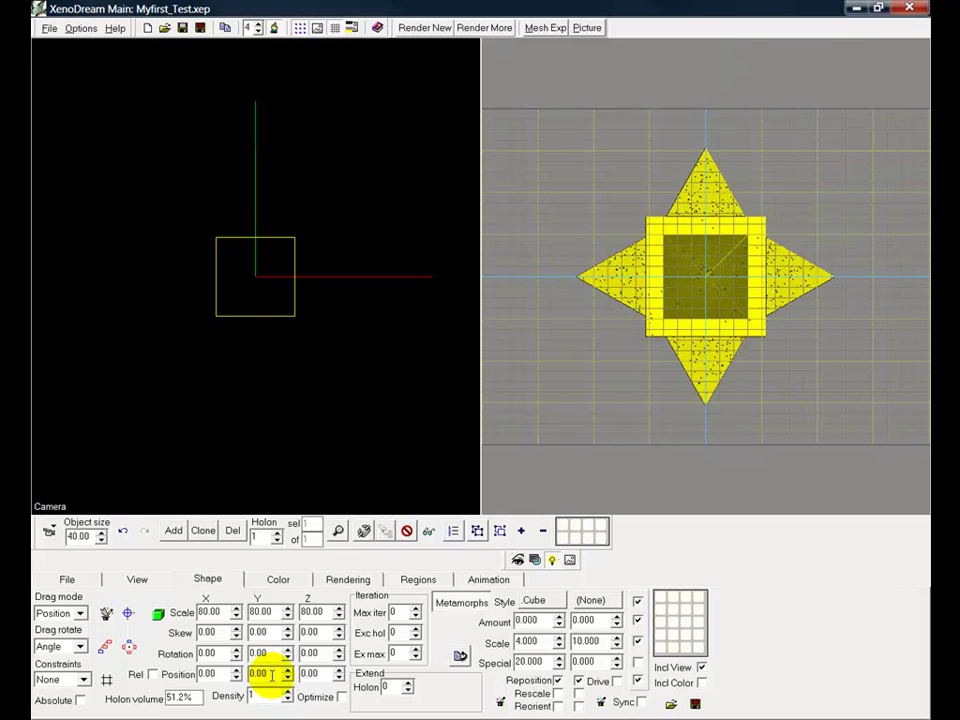
Raise the holon's X position to 60
left_click(210, 673)
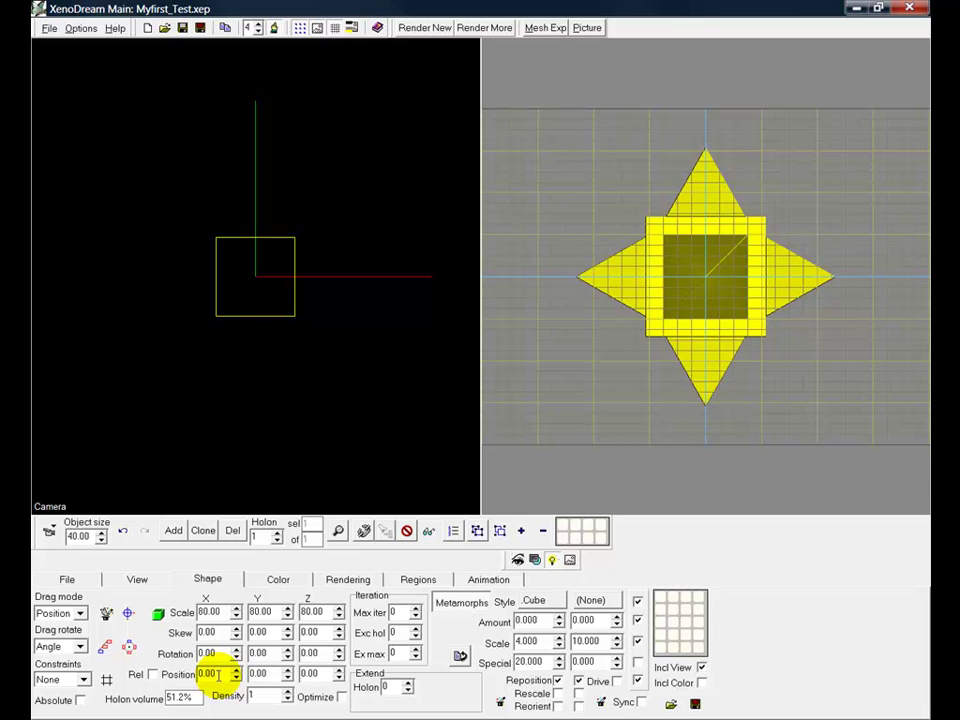
scroll(214, 675, "up", 5)
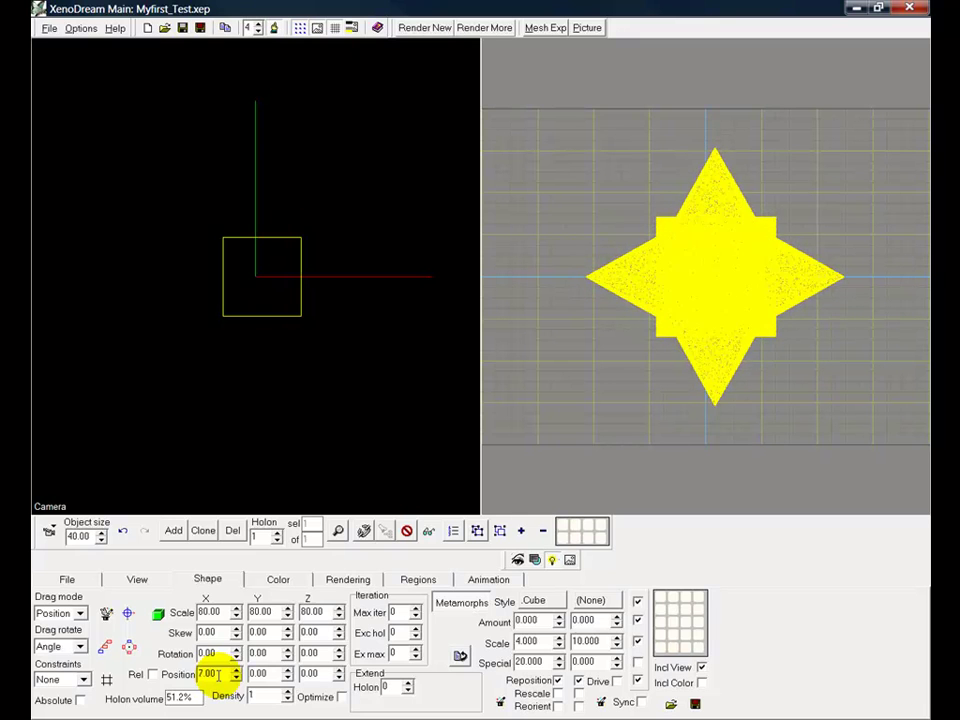
scroll(214, 675, "up", 2)
scroll(214, 675, "up", 5)
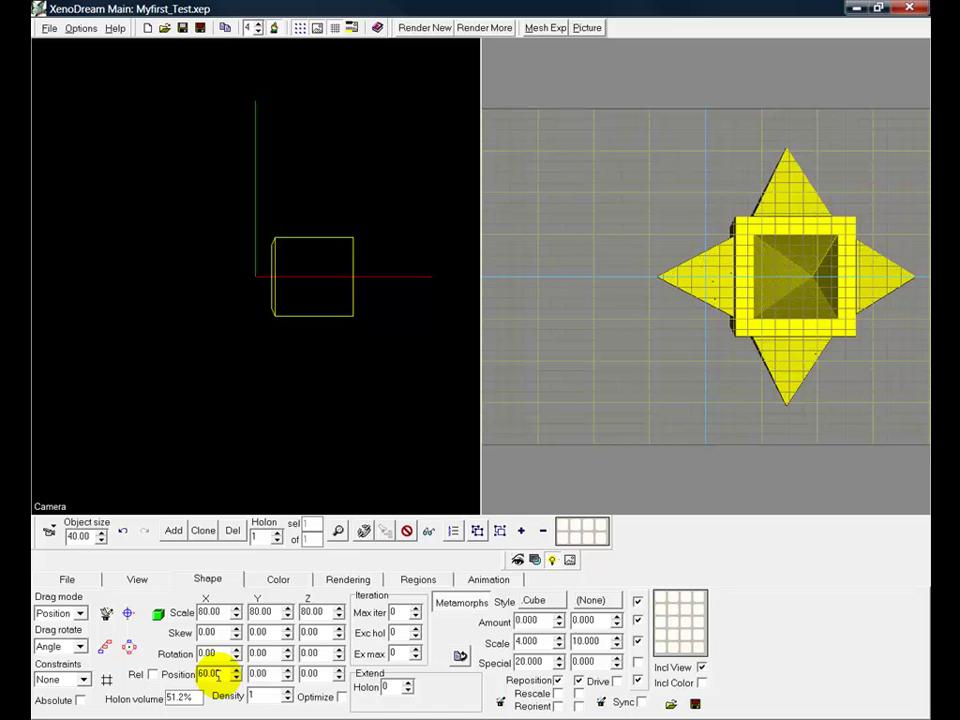
Vary the holon's Y position in increments, mainly upward
left_click(262, 675)
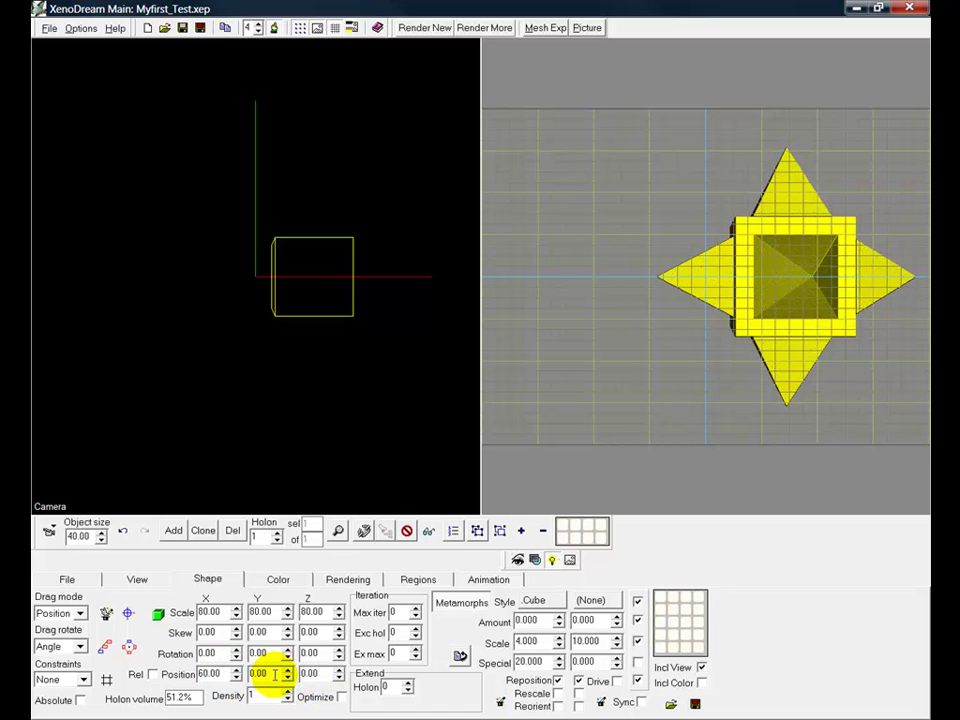
scroll(274, 675, "up", 4)
scroll(274, 675, "down", 2)
scroll(274, 675, "up", 5)
scroll(274, 675, "up", 5)
scroll(274, 675, "up", 2)
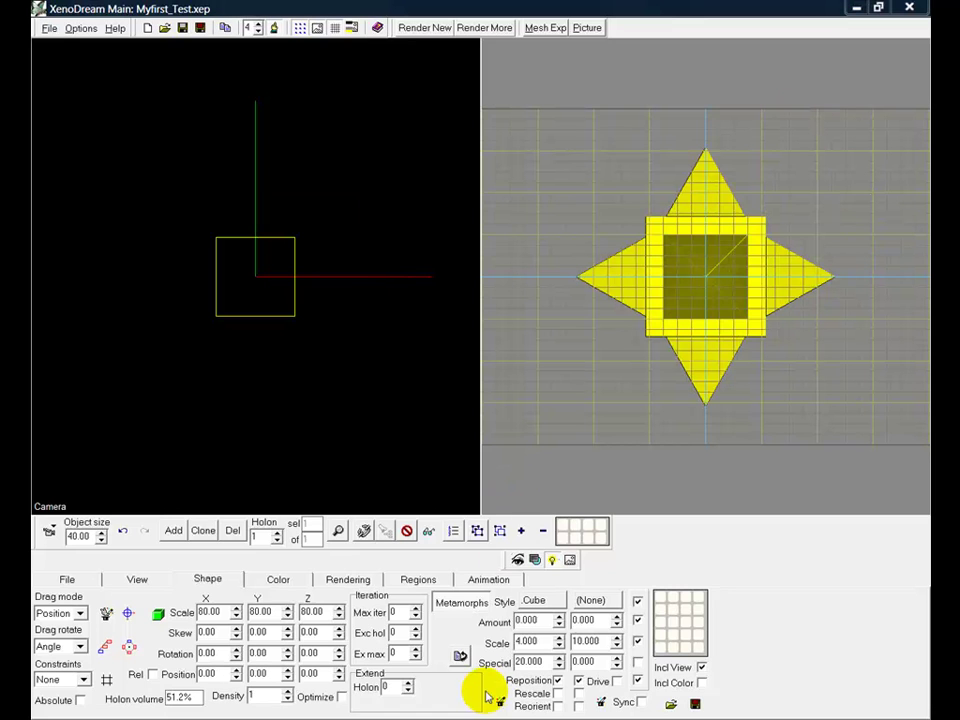
Move the holon to X position 97.60 with the Cube metamorph's Reposition disabled, and enable Reposition again
left_click(559, 681)
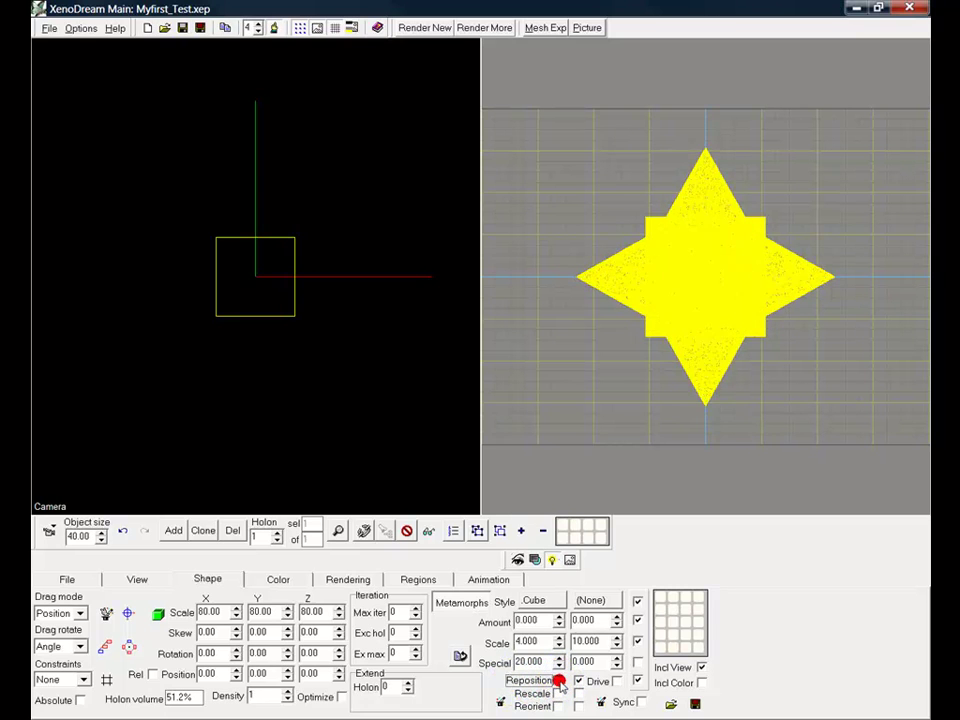
left_click(214, 674)
left_click(212, 676)
left_click_drag(212, 674, 286, 578)
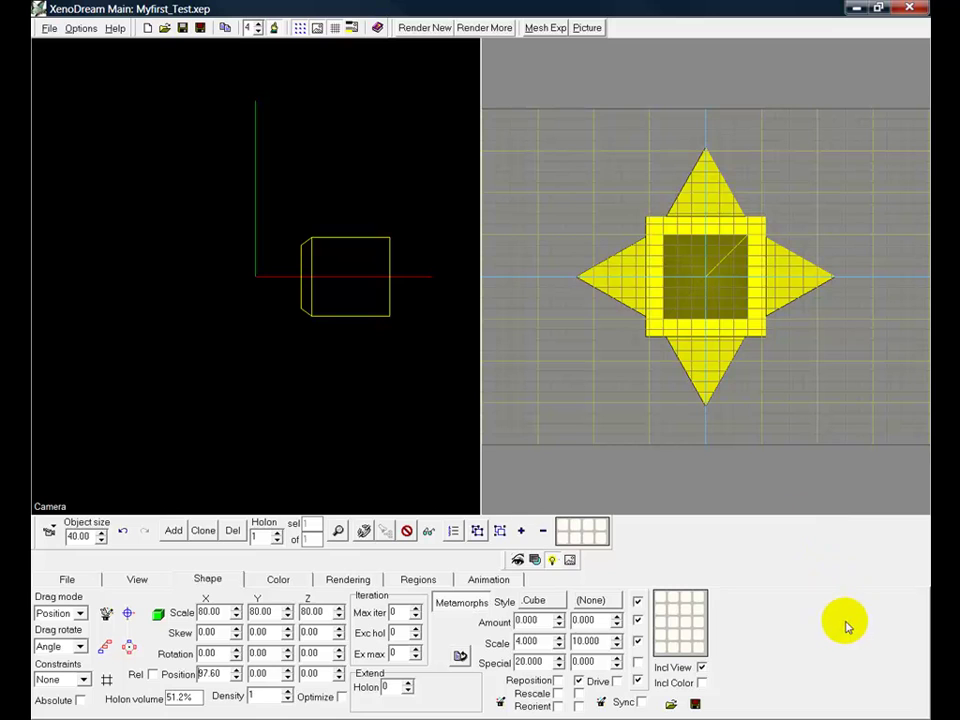
left_click(558, 683)
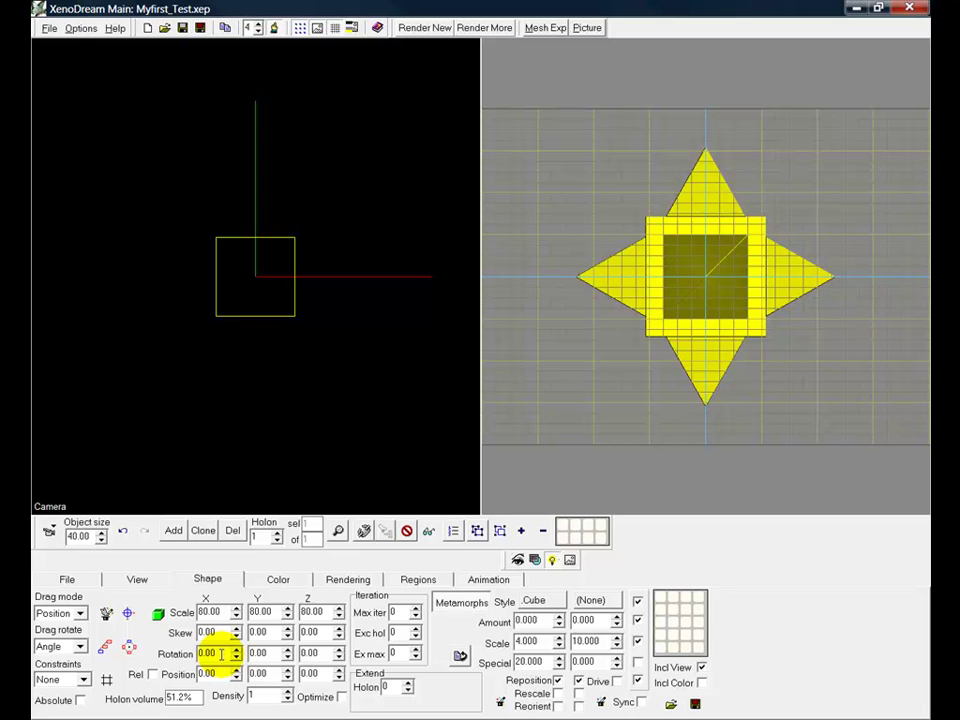
Set the holon's X rotation to 30 and enable Reorient for the Cube metamorph
key("BackSpace")
key("BackSpace")
key("BackSpace")
key("BackSpace")
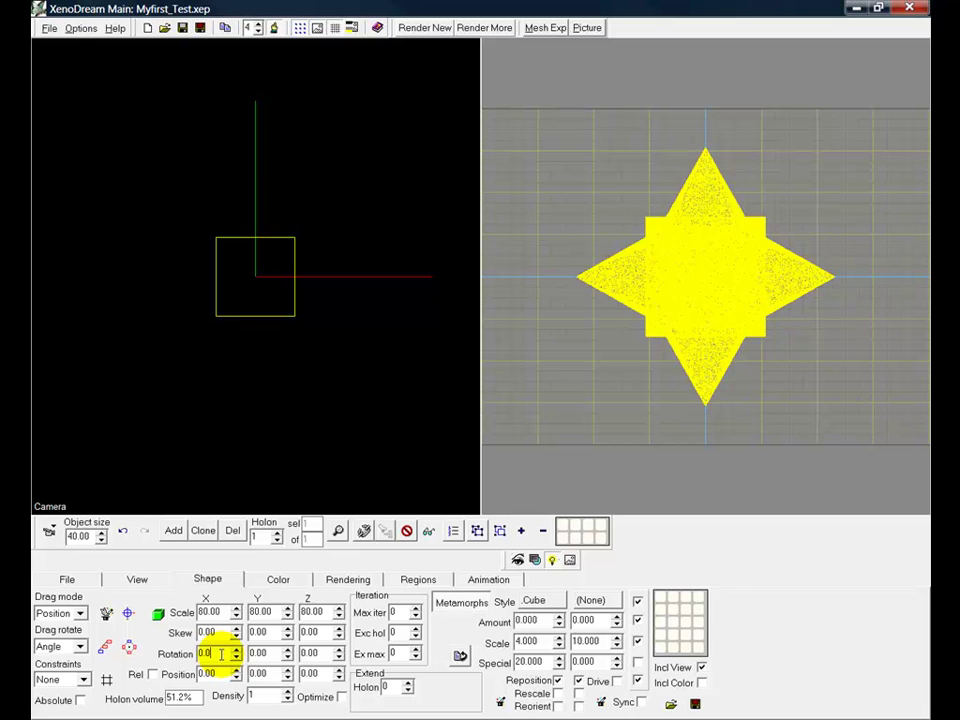
type("30")
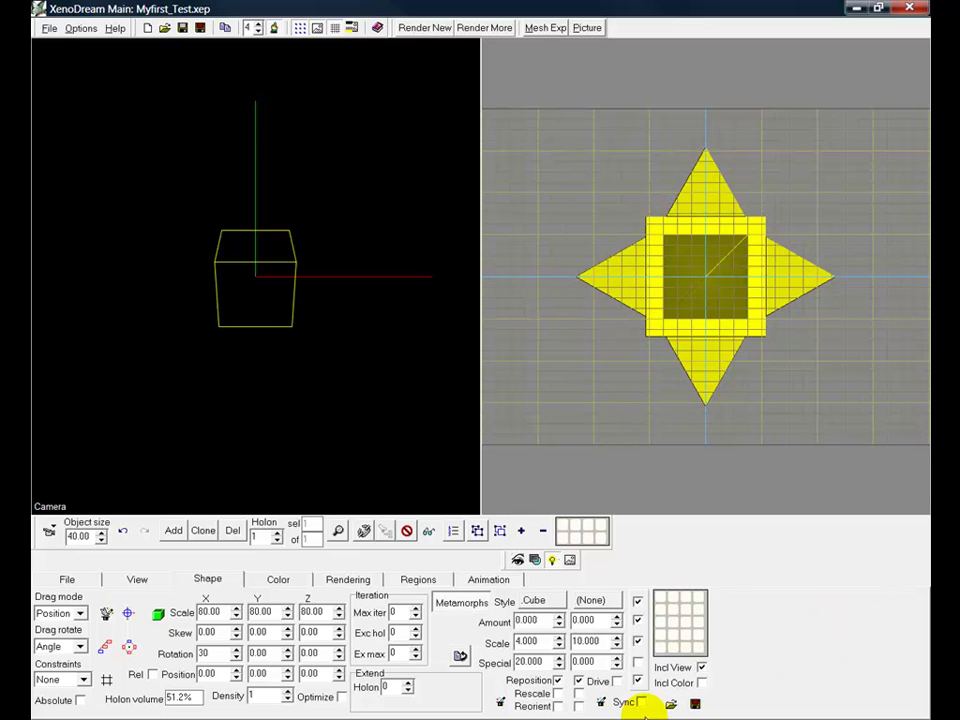
left_click(558, 706)
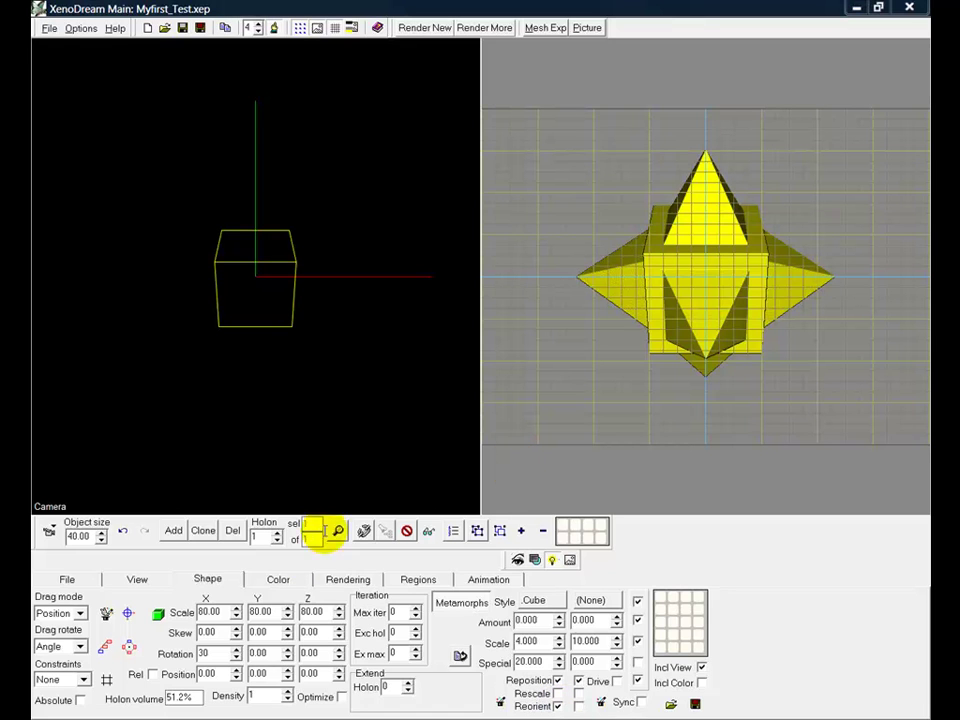
Set the holon's Y and Z rotation values to 30 each
double_click(264, 653)
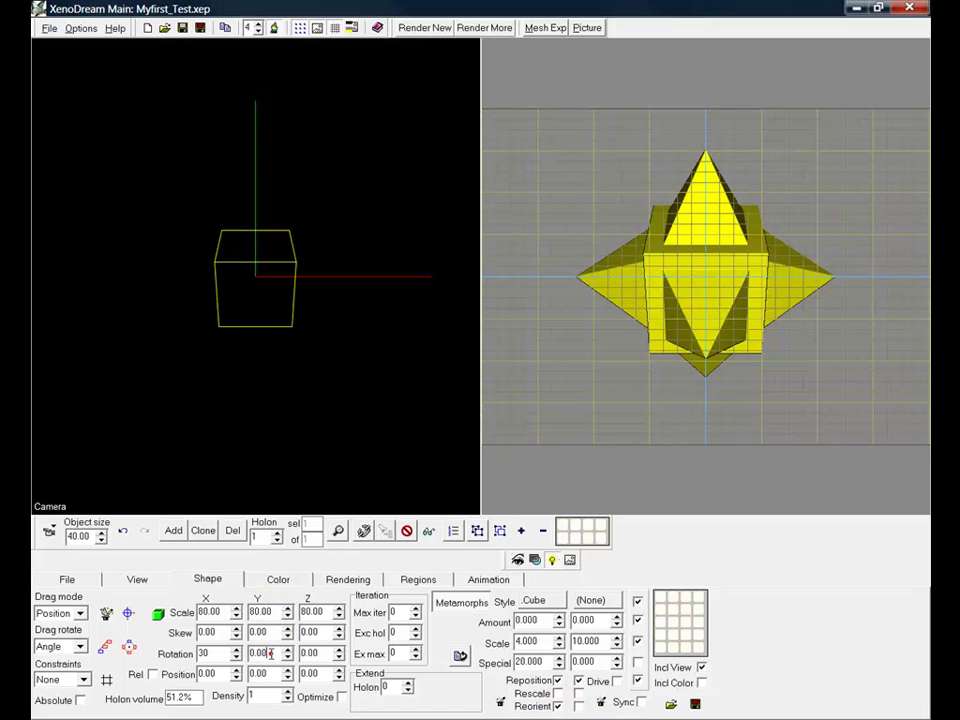
key("BackSpace")
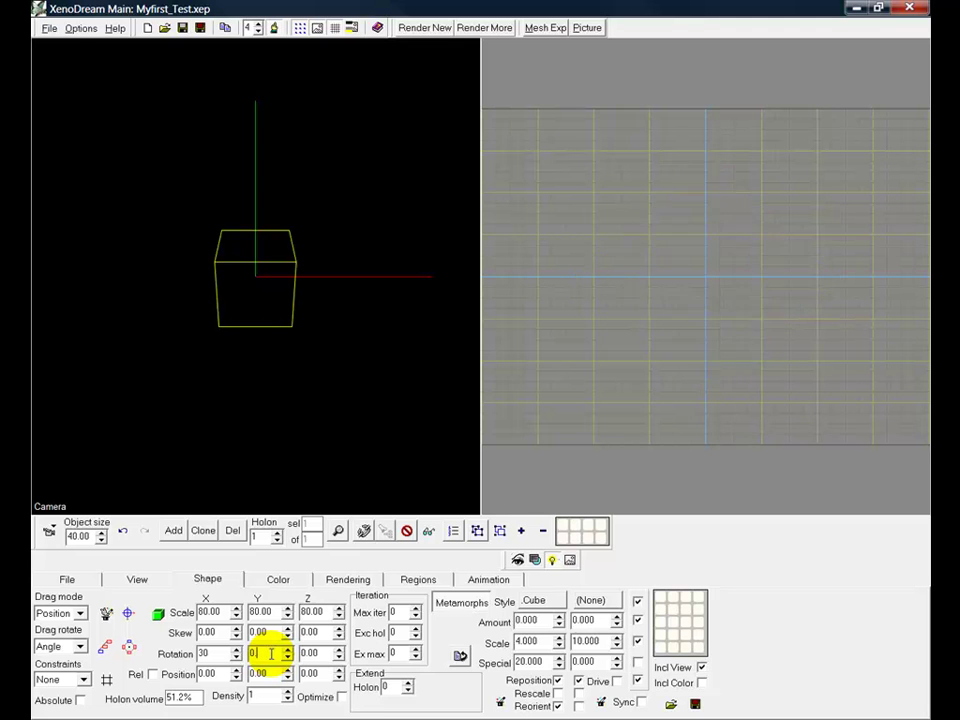
type("30")
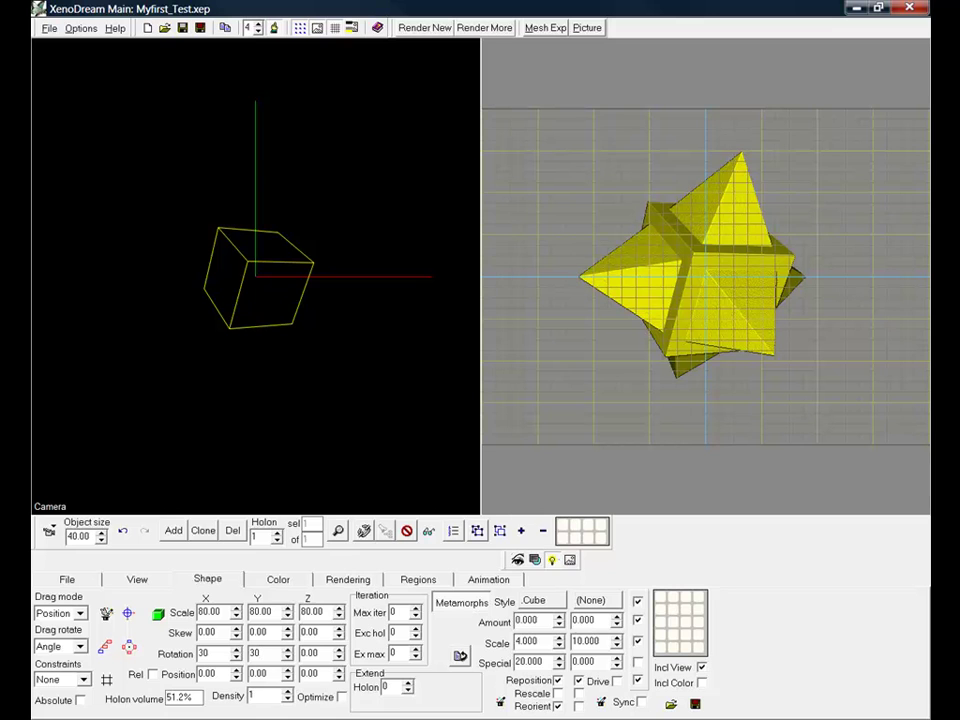
left_click(257, 652)
left_click(319, 651)
left_click(319, 654)
key("BackSpace")
key("BackSpace")
key("BackSpace")
key("BackSpace")
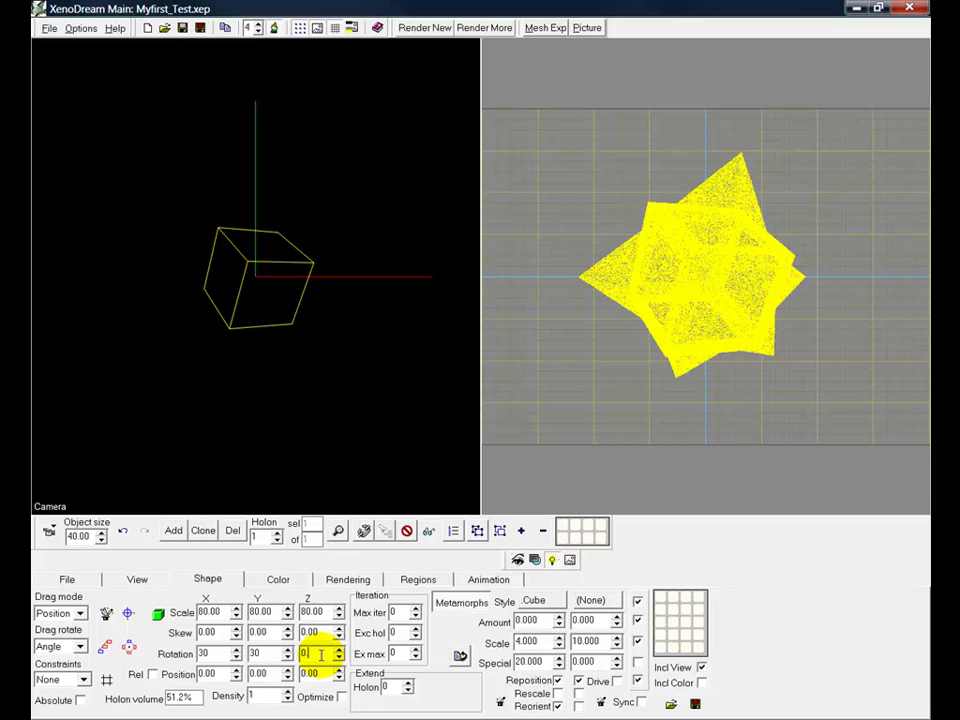
type("30")
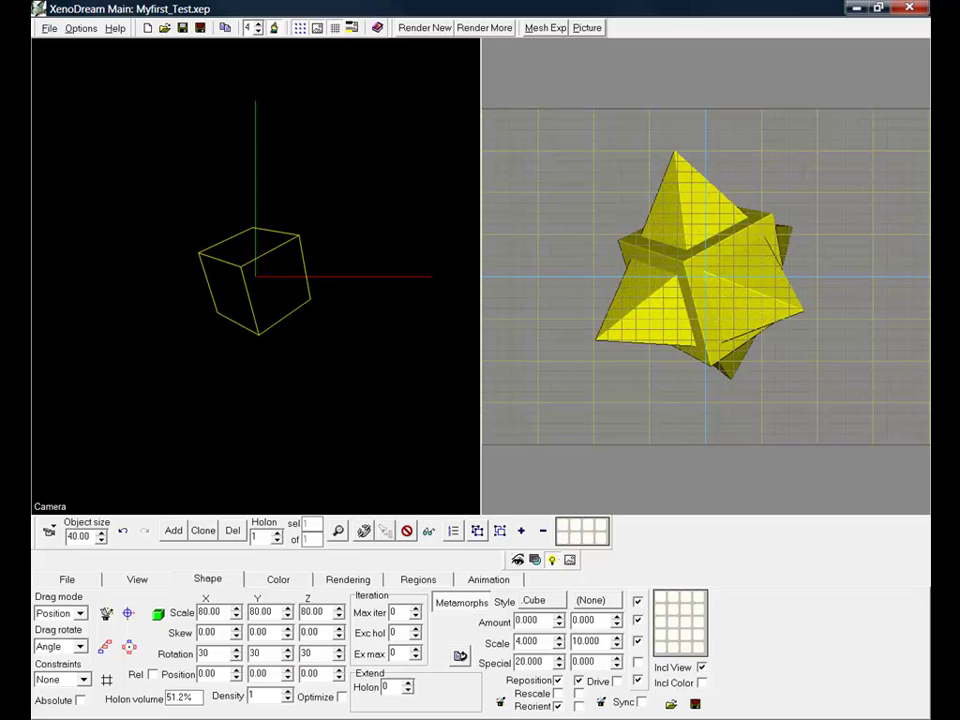
Zero the Cube metamorph's Scale and Special values and replace its style with the Rotor constructor
left_click(507, 478)
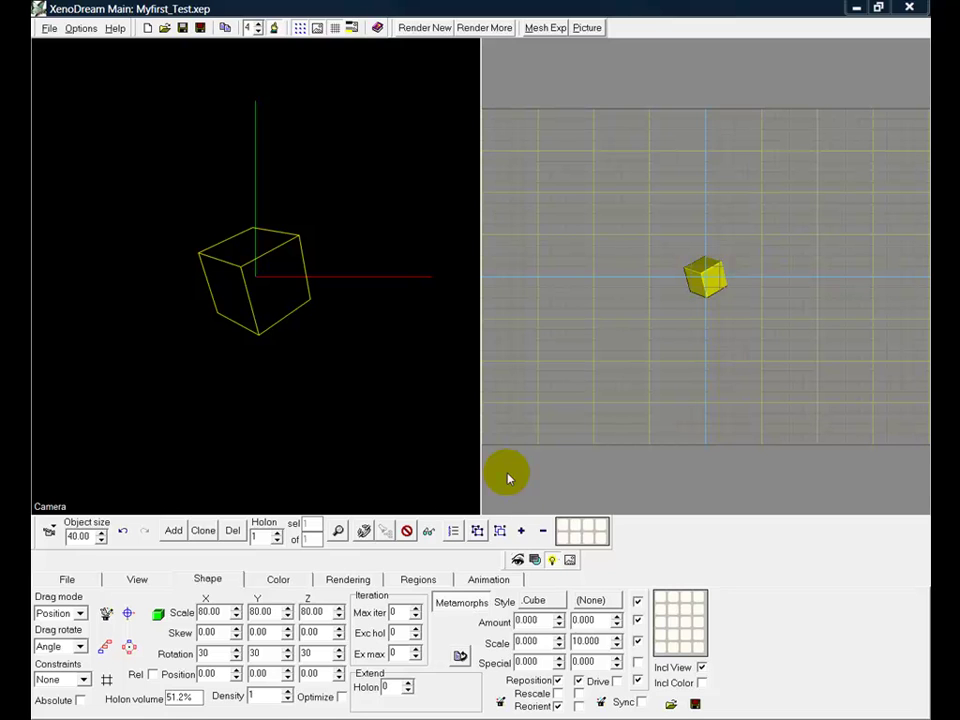
left_click(537, 603)
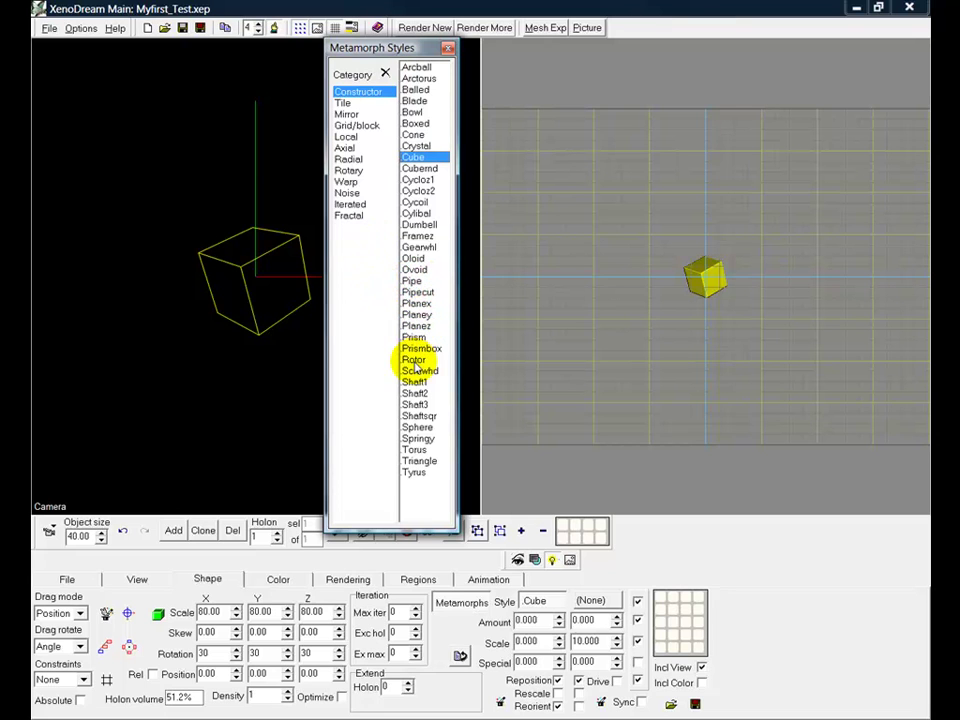
left_click(417, 361)
double_click(417, 362)
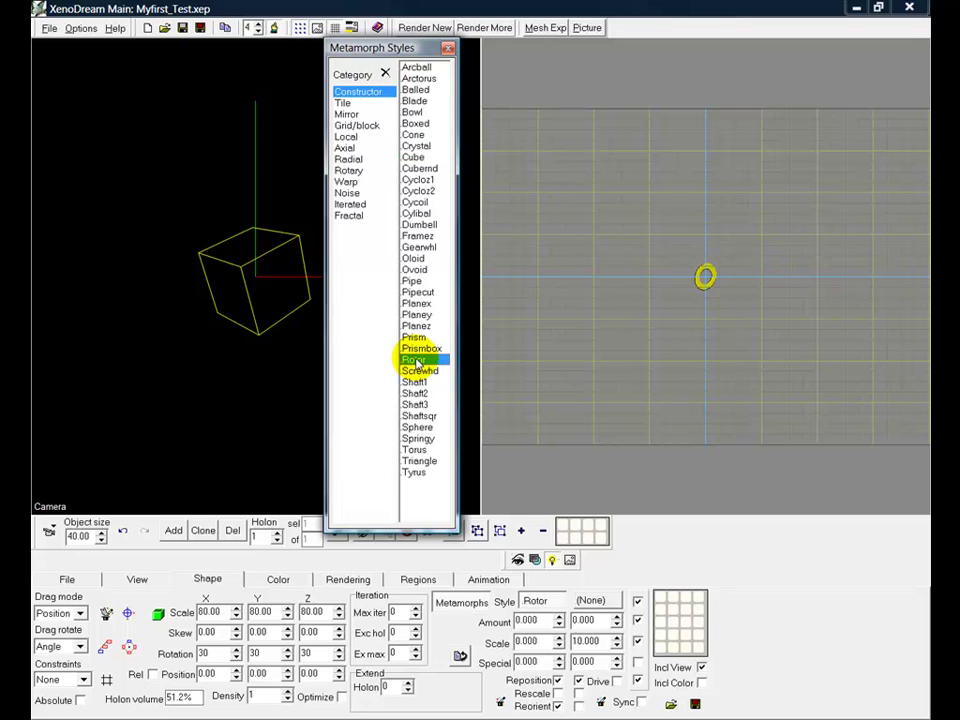
left_click(447, 49)
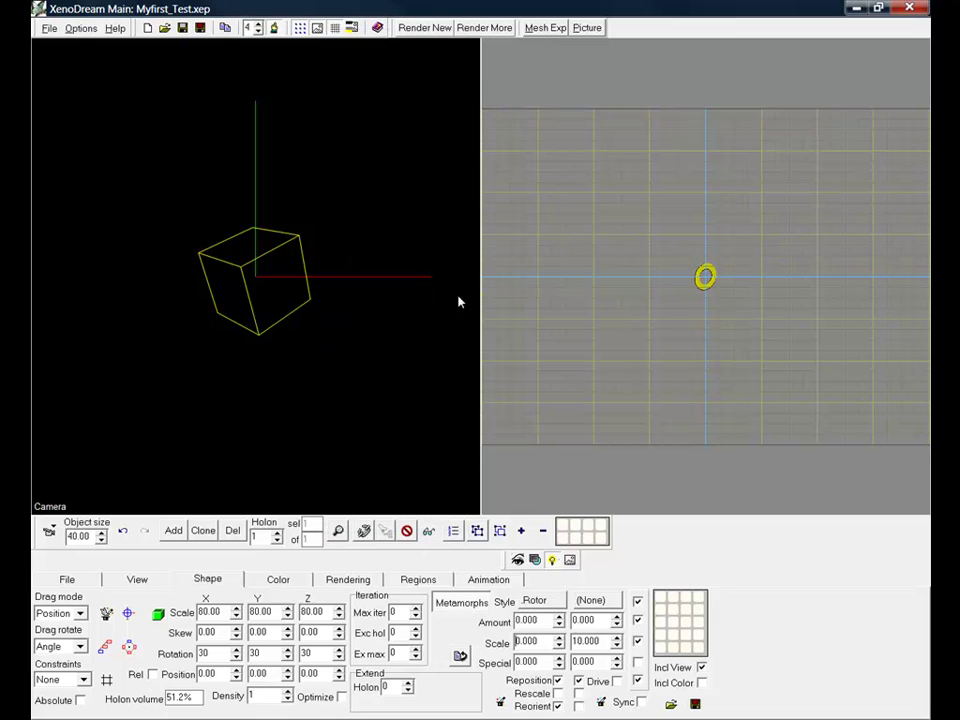
Bring the Rotor metamorph to Amount 11.355 and Scale 10, and replace its style with the Cone constructor
mouse_move(538, 641)
left_mouse_down()
mouse_move(560, 616)
mouse_move(534, 641)
mouse_move(536, 629)
left_mouse_up()
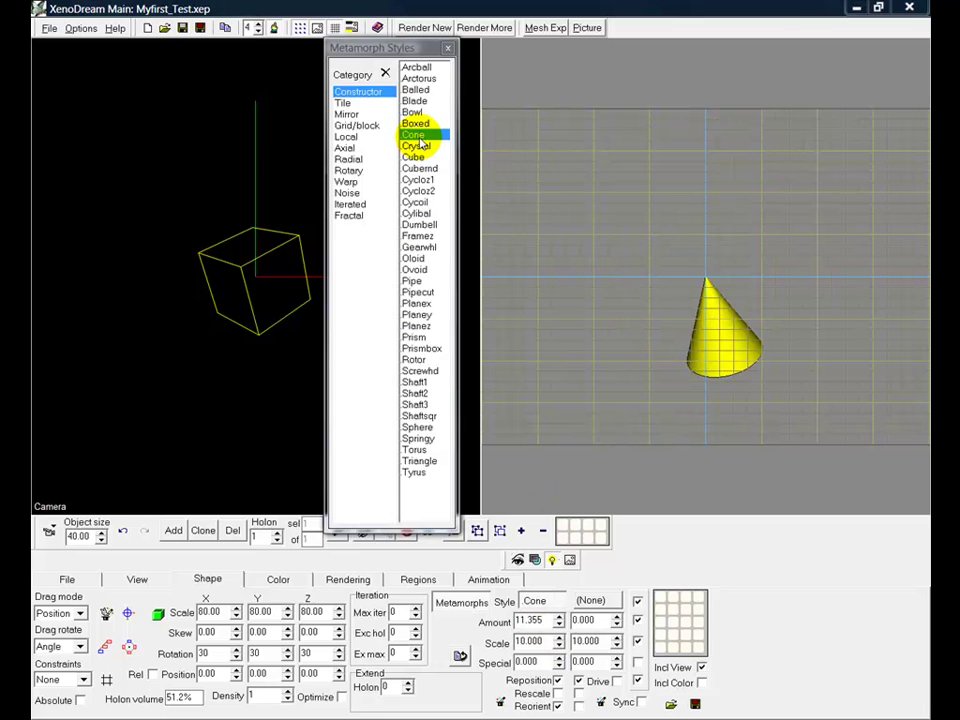
left_click(448, 48)
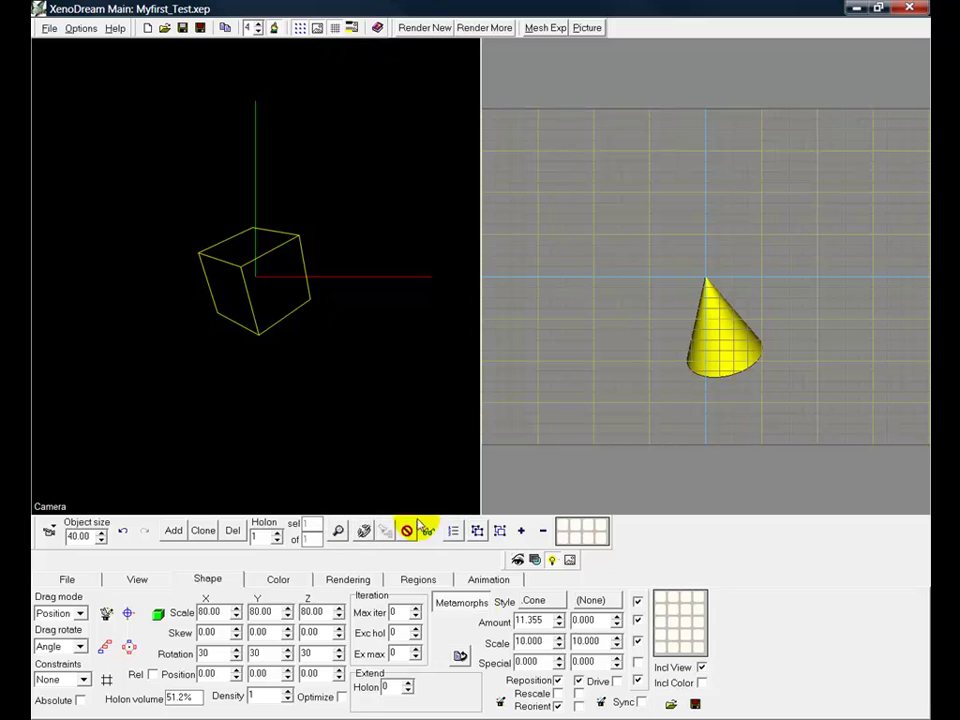
Set the Cone metamorph's Amount to 22.060
left_click(528, 641)
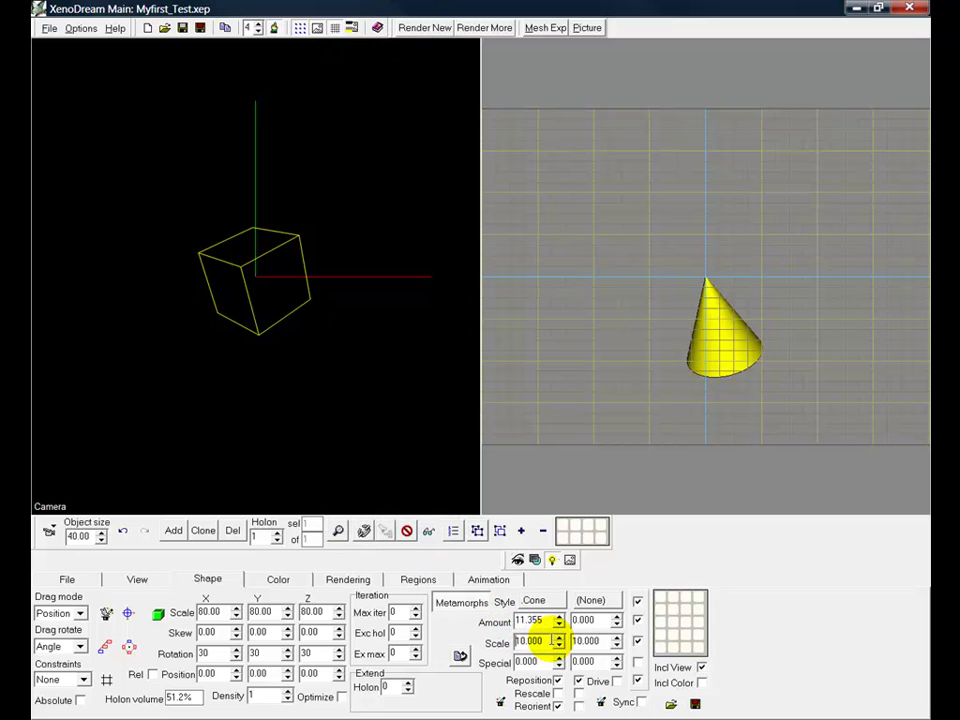
left_click(541, 621)
left_click_drag(543, 621, 680, 553)
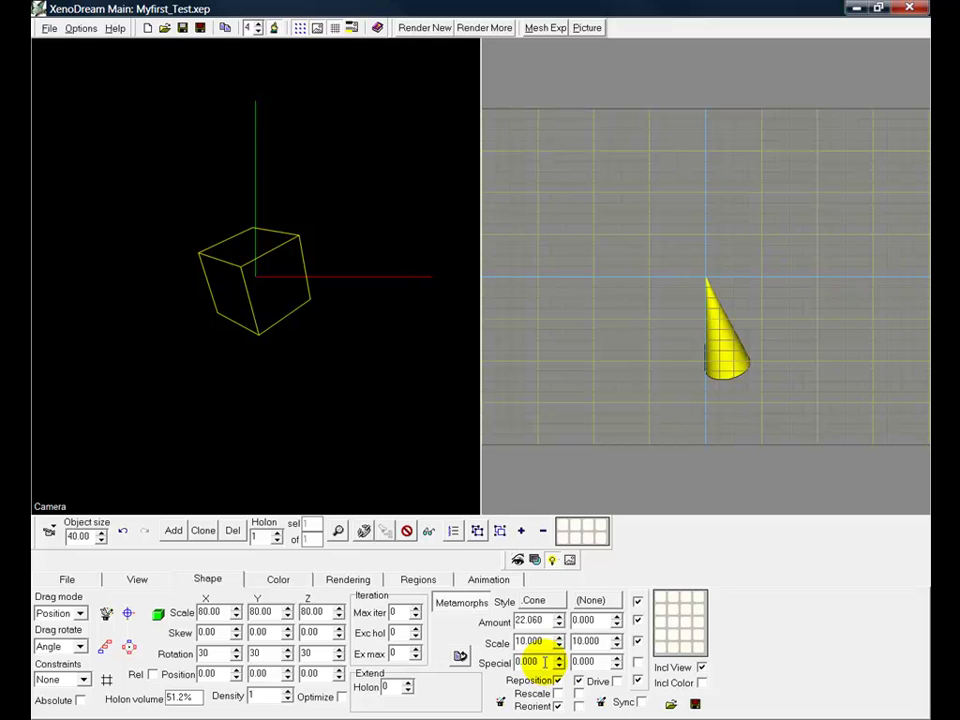
Bring the Cone metamorph to Special -4 and Amount 16.415
scroll(545, 662, "down", 1)
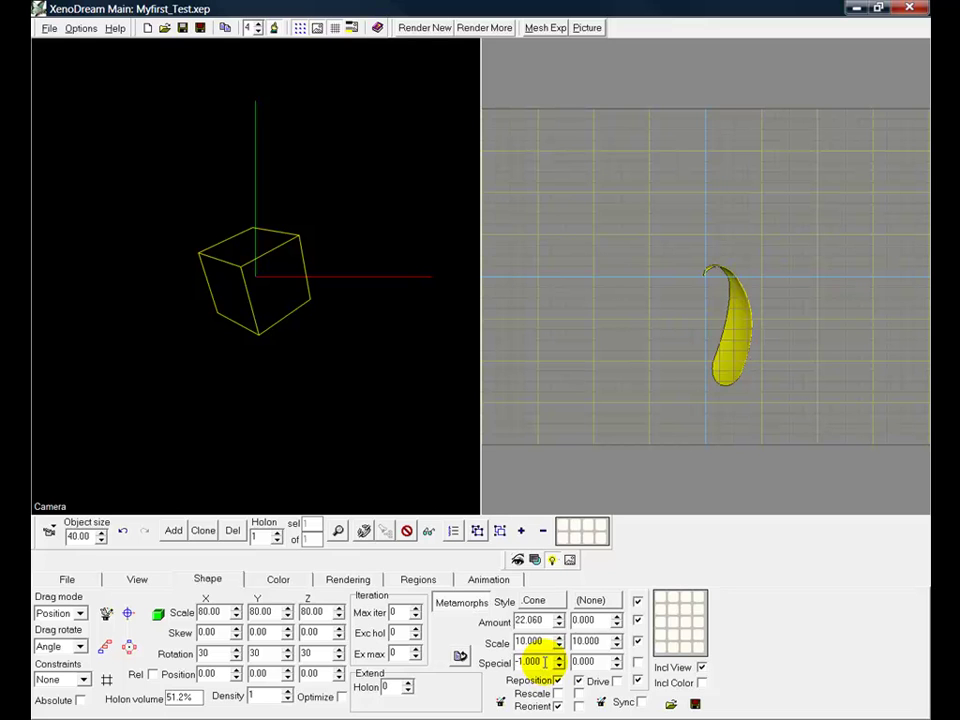
scroll(545, 662, "down", 1)
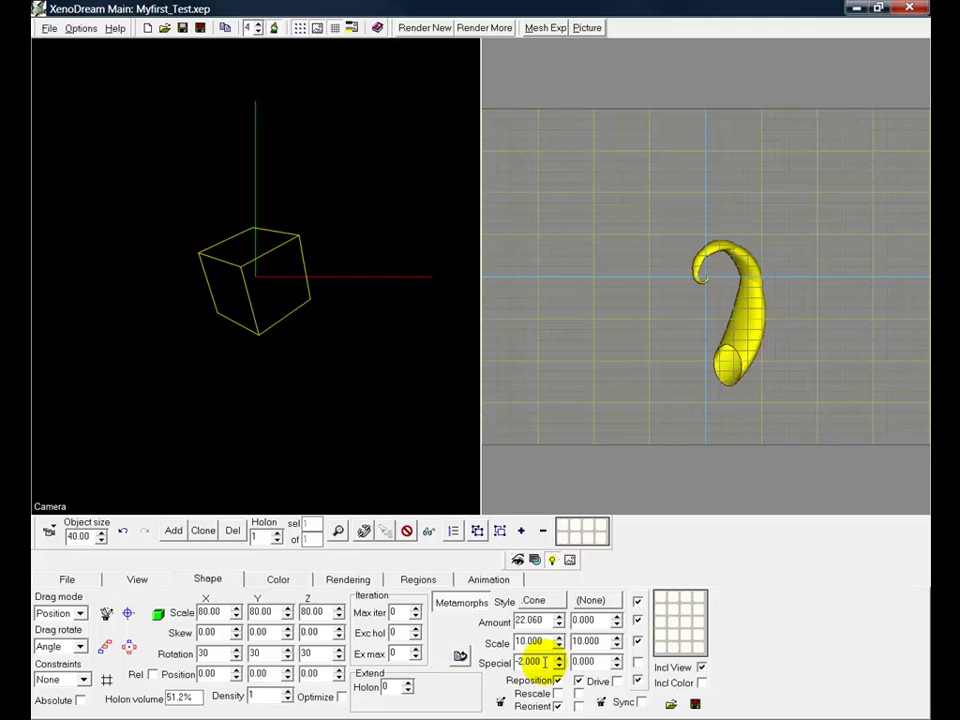
scroll(545, 662, "down", 1)
scroll(545, 662, "down", 1)
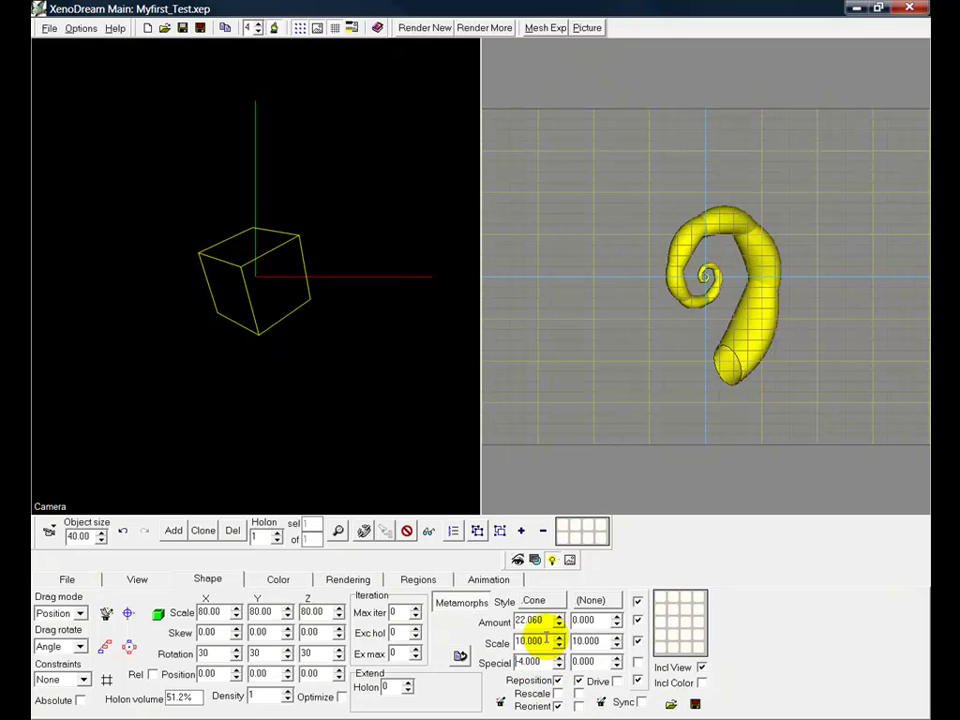
scroll(548, 620, "up", 1)
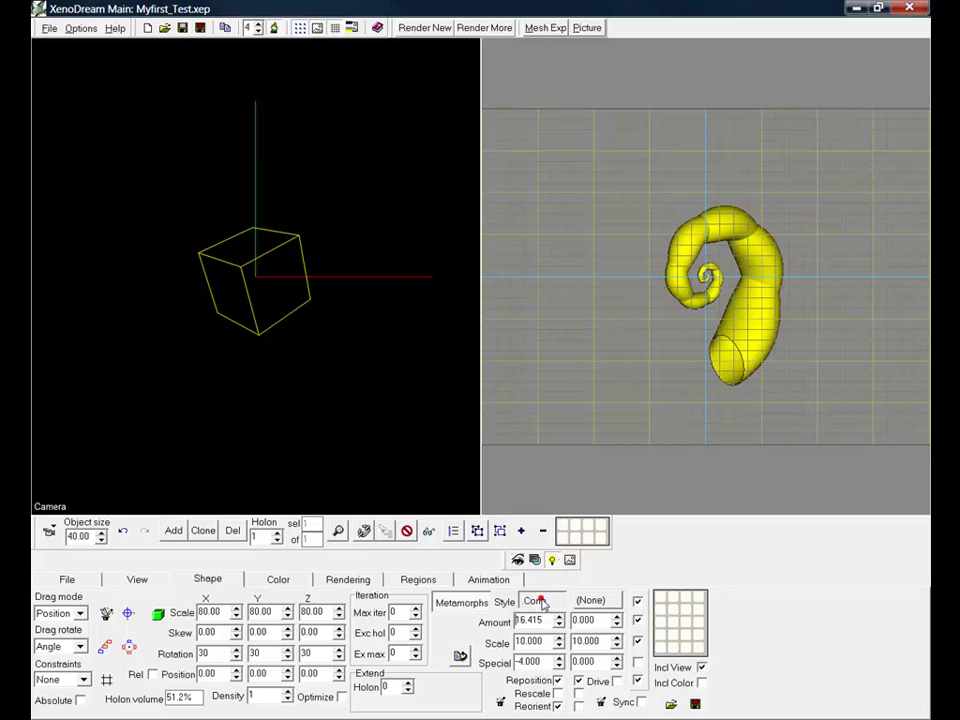
Clear the Cone style from the first metamorph and start a new scene without saving the existing data
left_click(538, 601)
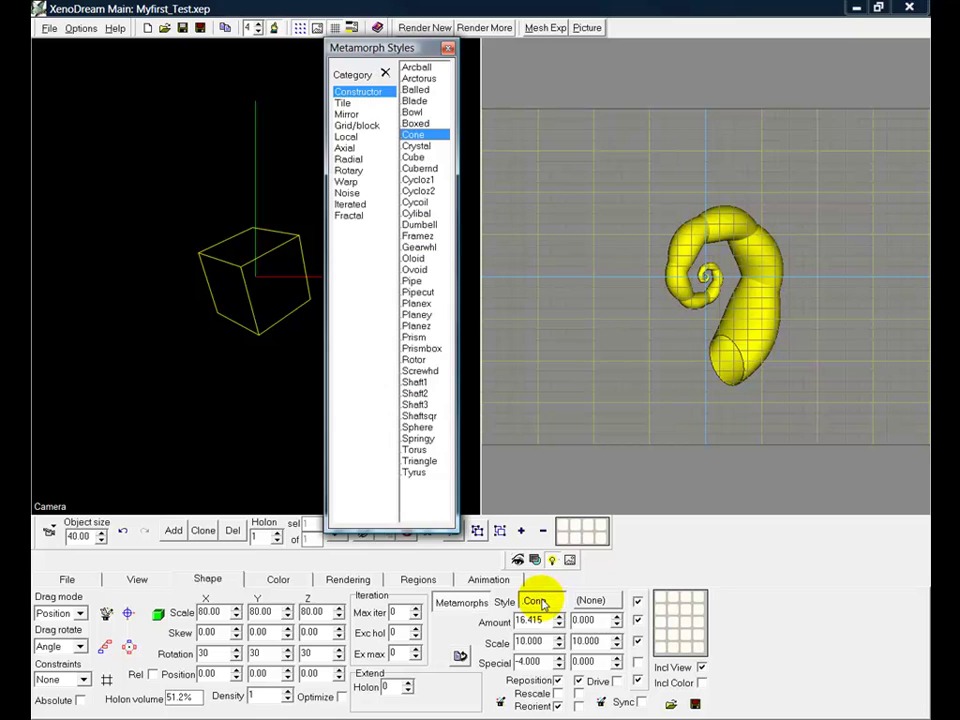
left_click(387, 76)
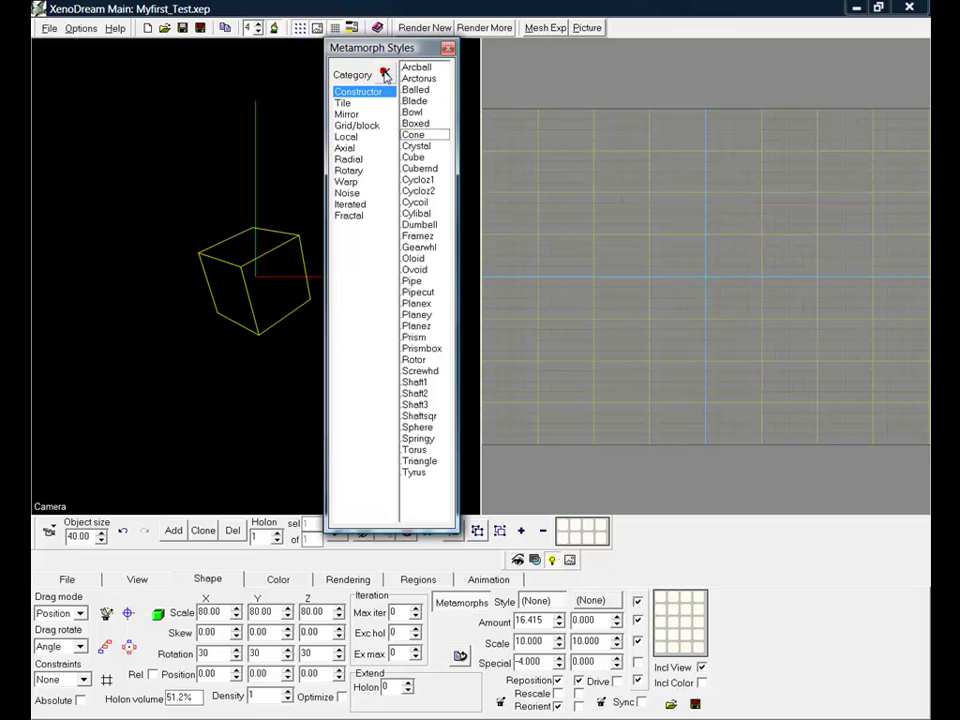
left_click(447, 50)
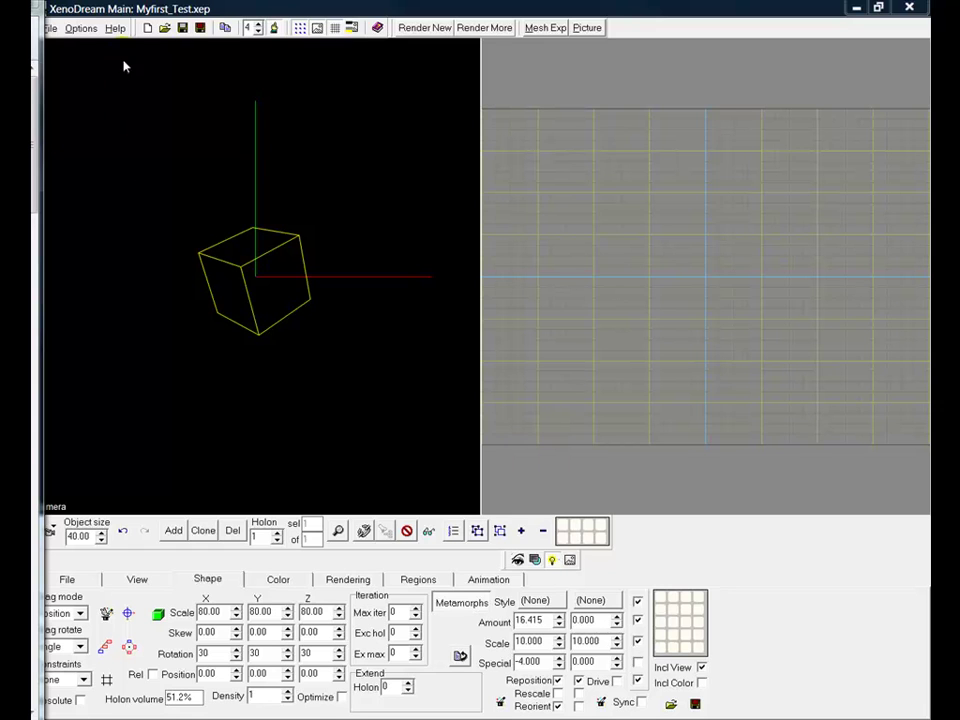
left_click(147, 29)
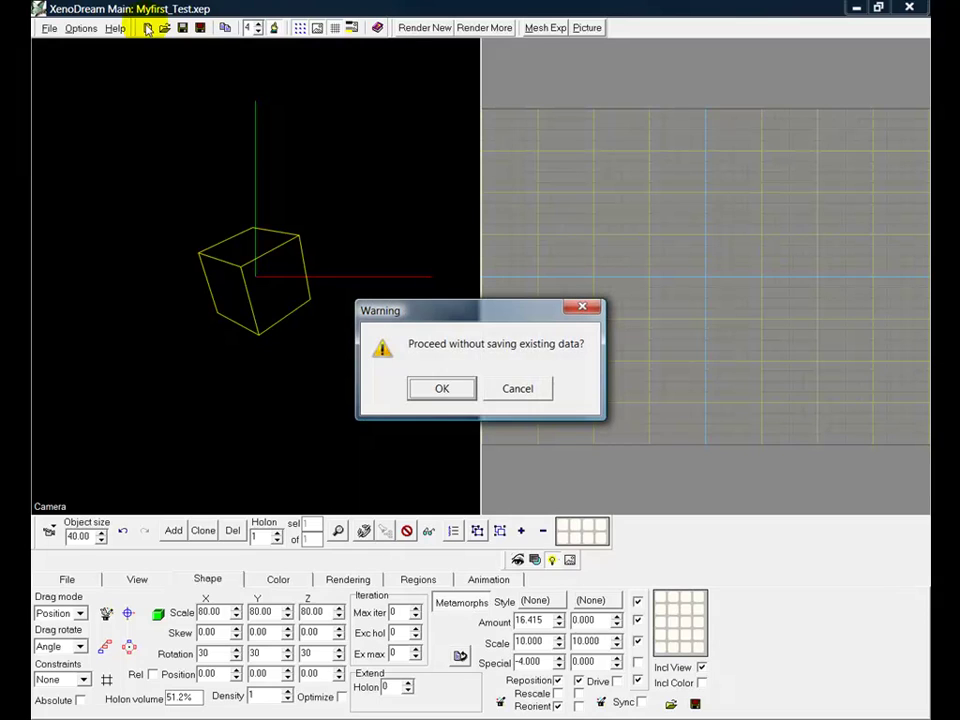
left_click(441, 393)
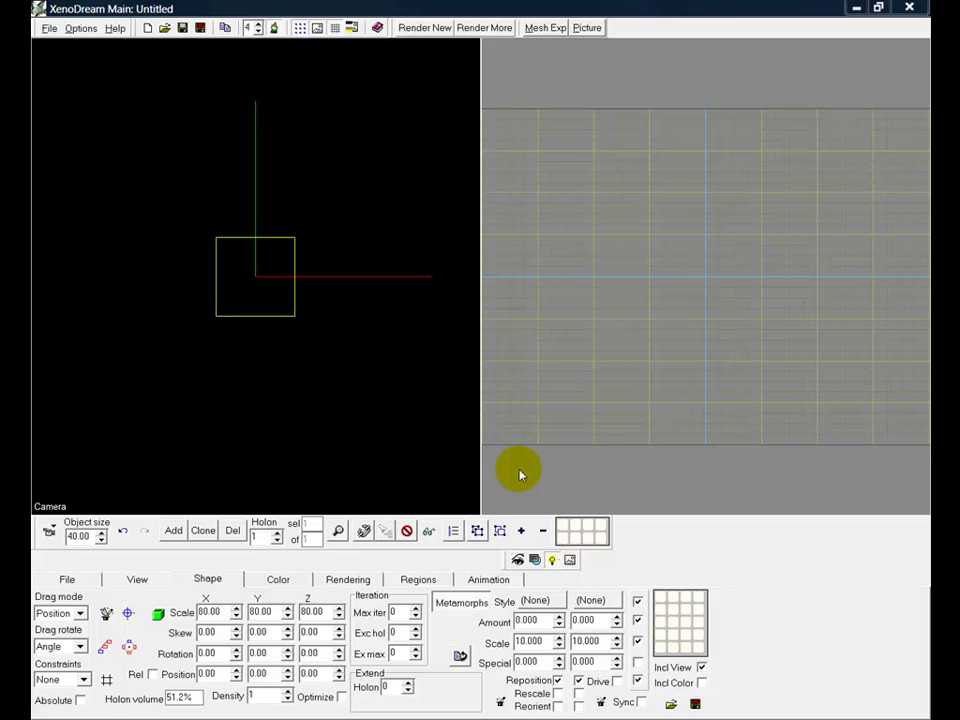
Assign the Crystal constructor as the first metamorph style and set its Amount to 100
left_click(536, 601)
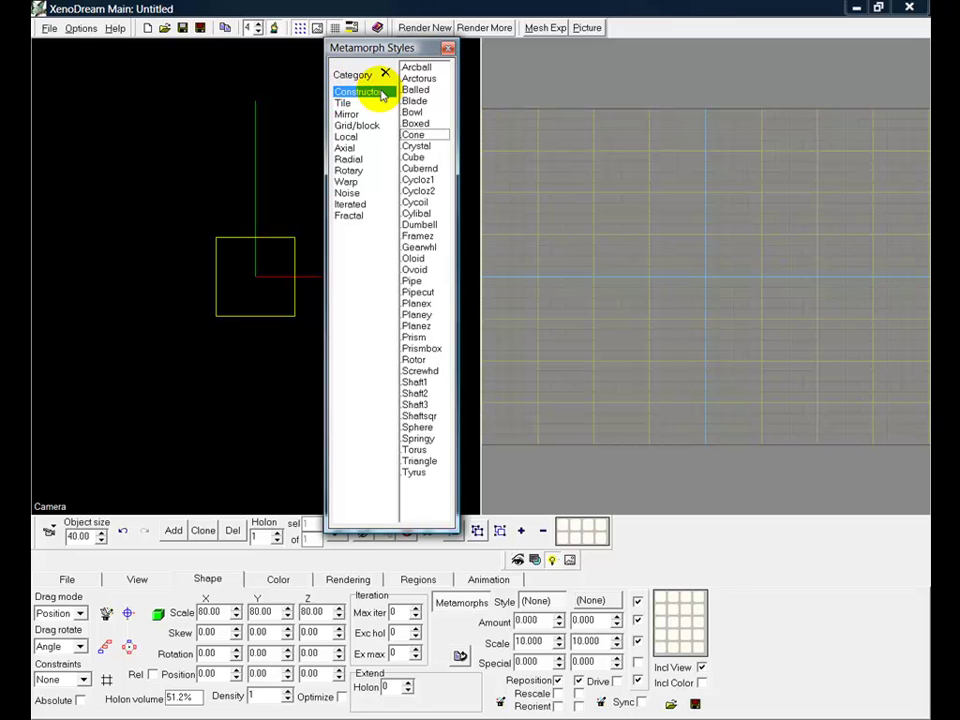
left_click(416, 146)
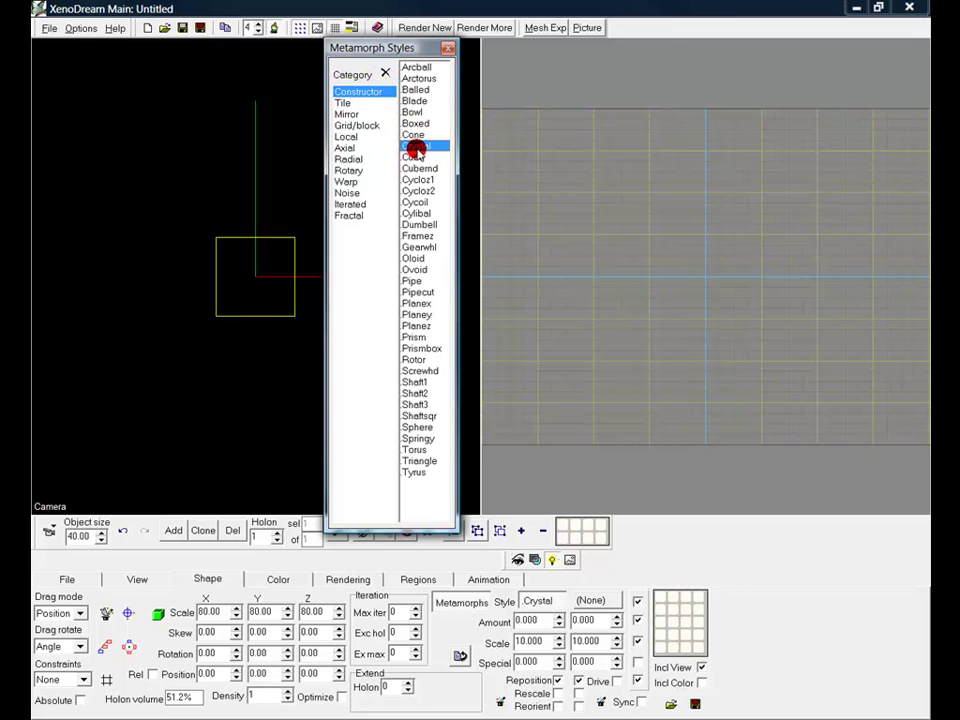
left_click(446, 50)
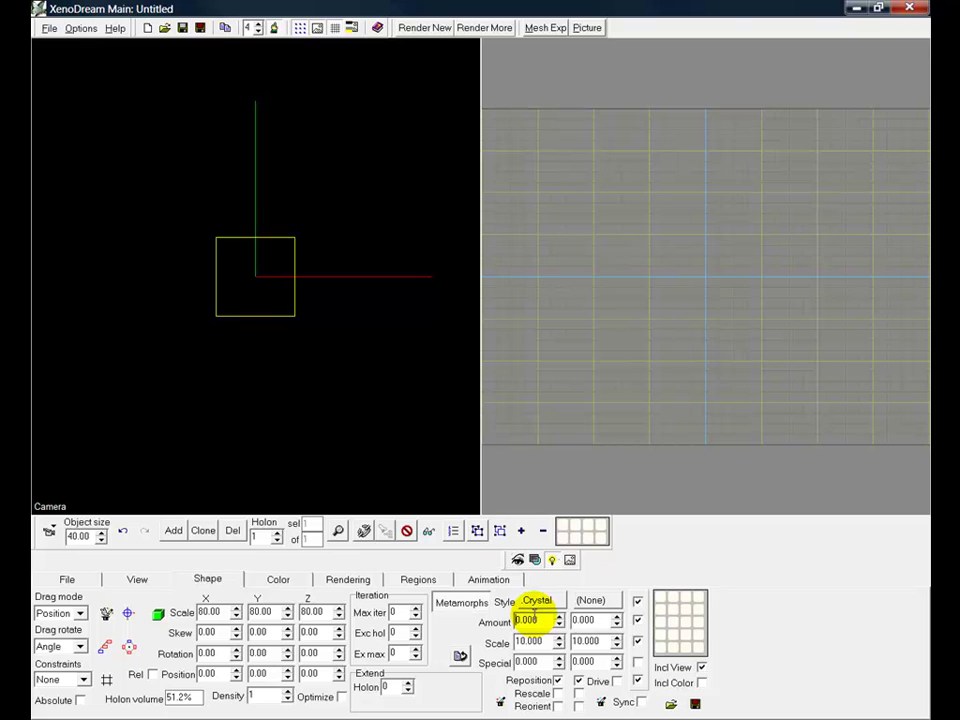
left_click(542, 620)
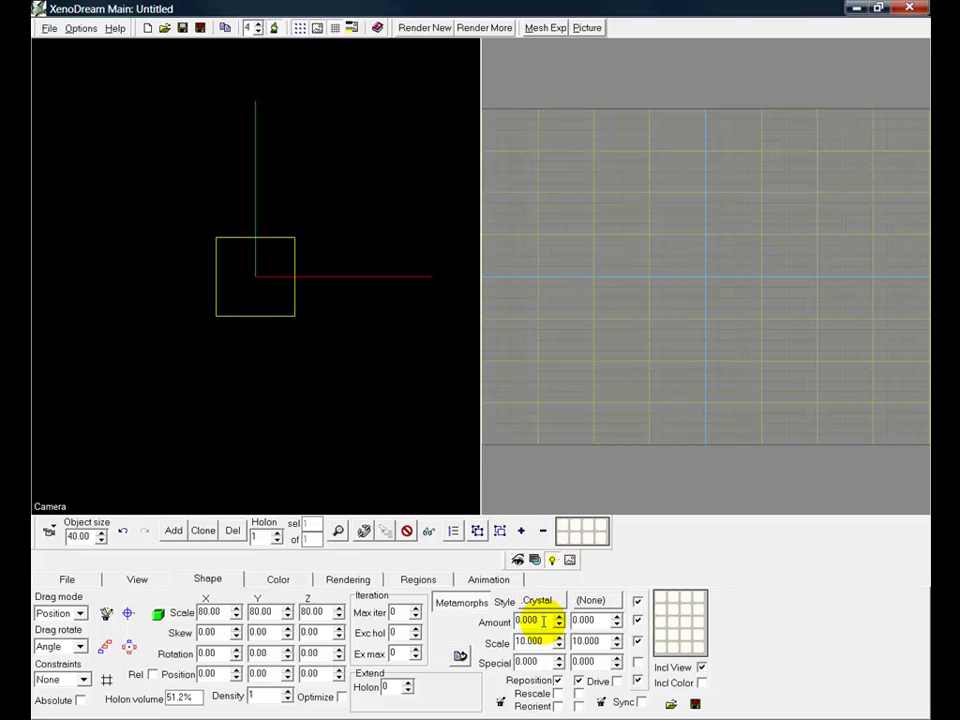
double_click(543, 622)
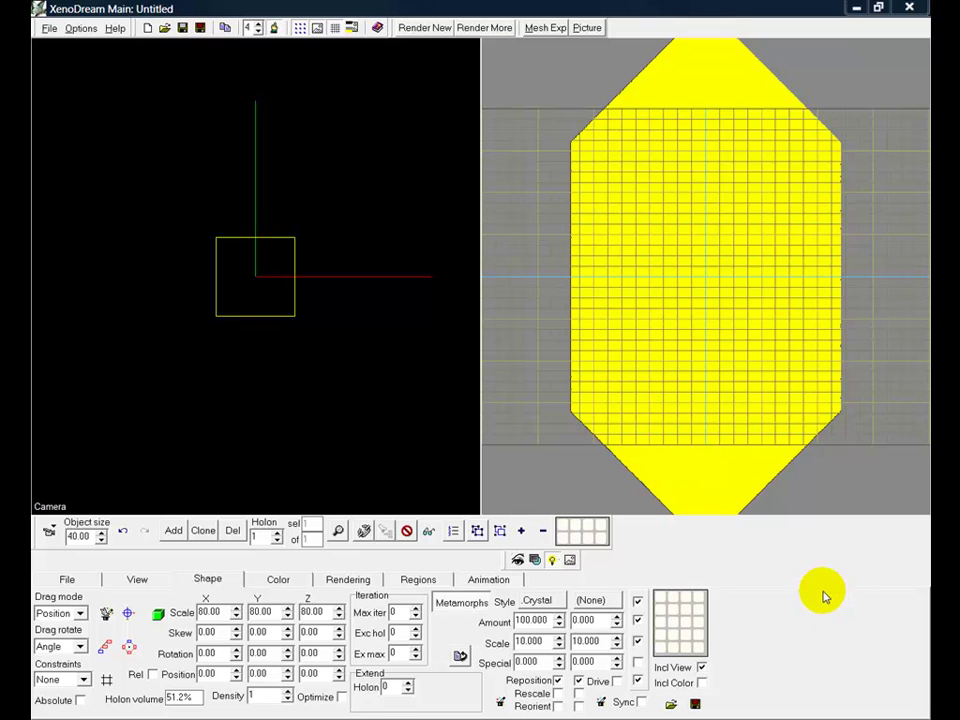
Set the Crystal metamorph's Special value to 4
double_click(527, 662)
left_click(530, 662)
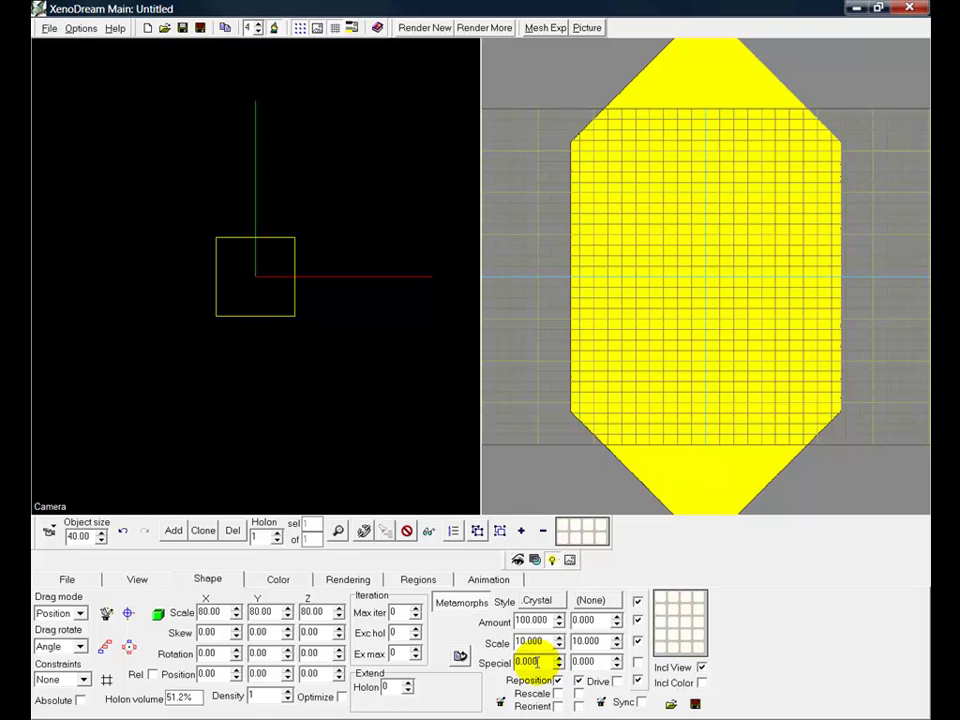
key("BackSpace")
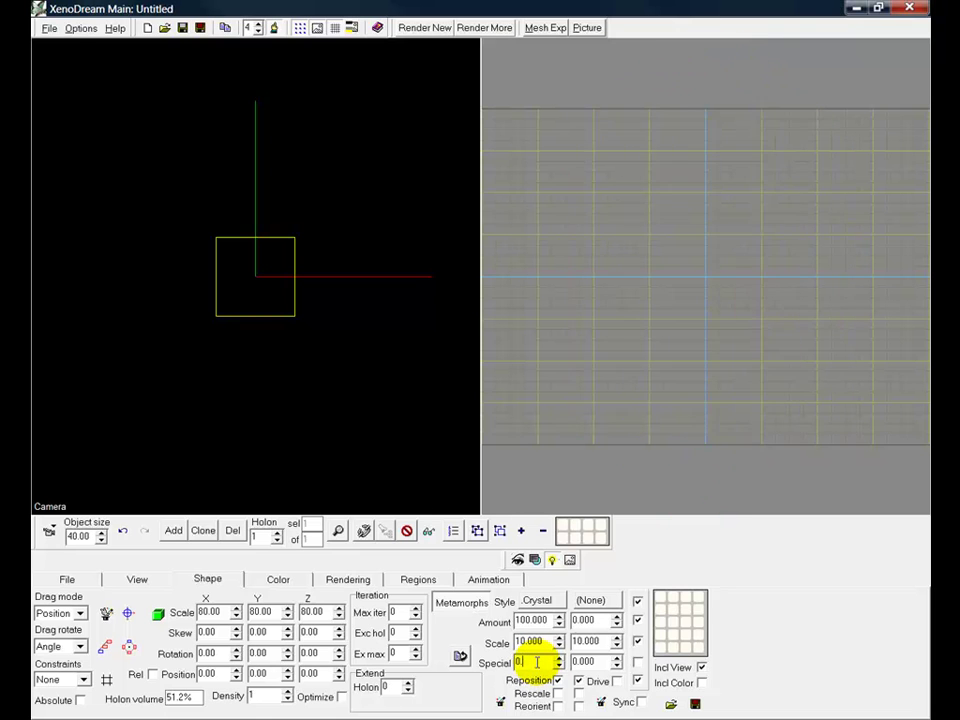
type("4")
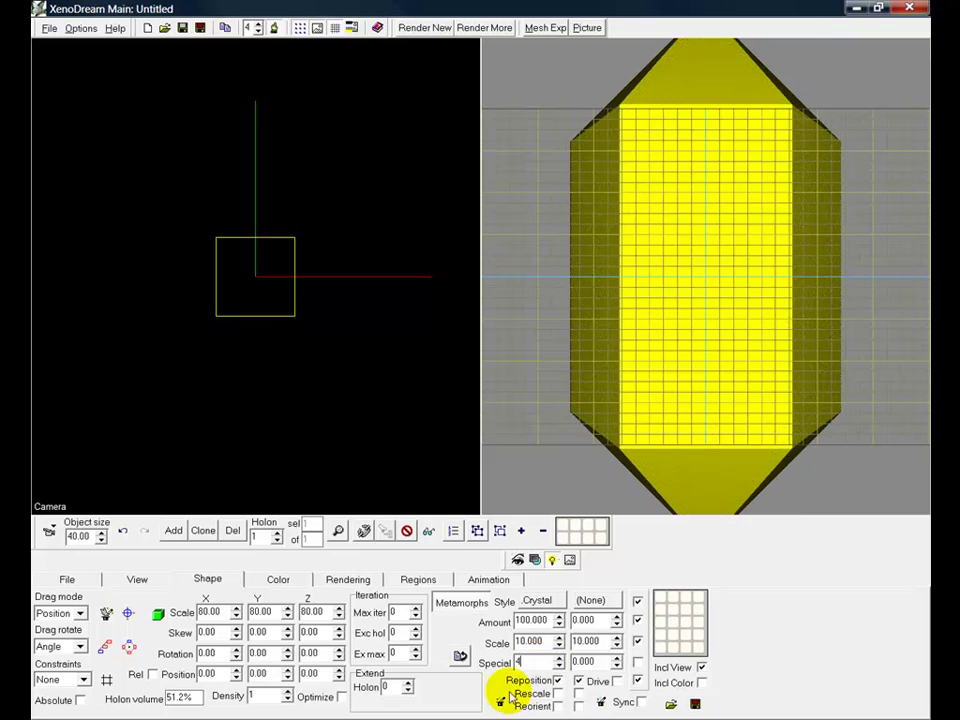
Set the holon's Z rotation to 90 and enable Reorient for the Crystal metamorph
left_click(325, 653)
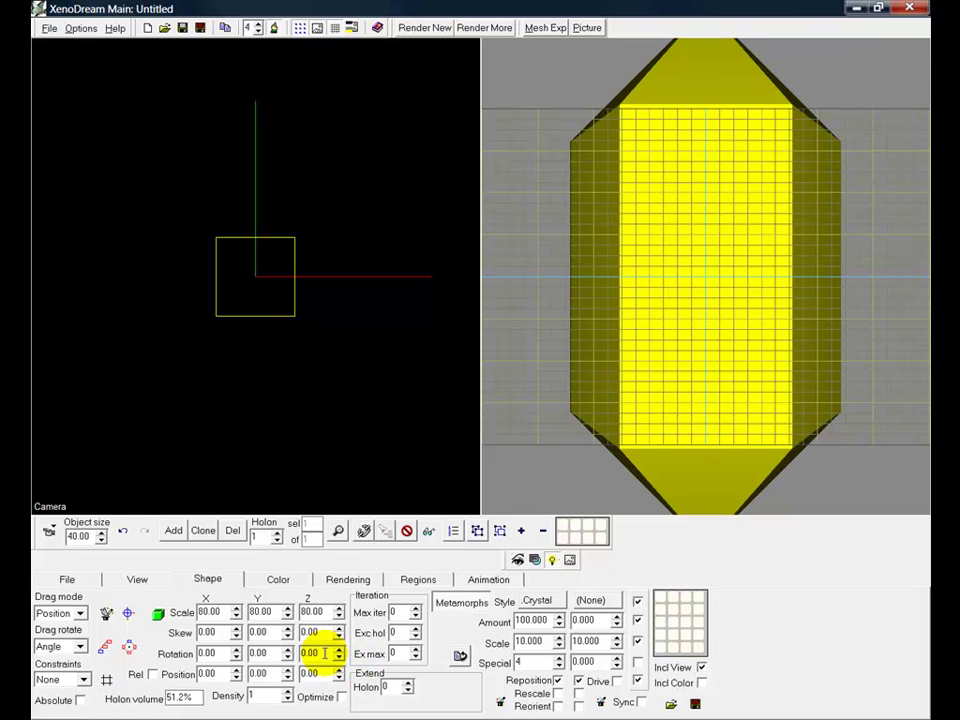
key("BackSpace")
key("BackSpace")
key("BackSpace")
key("BackSpace")
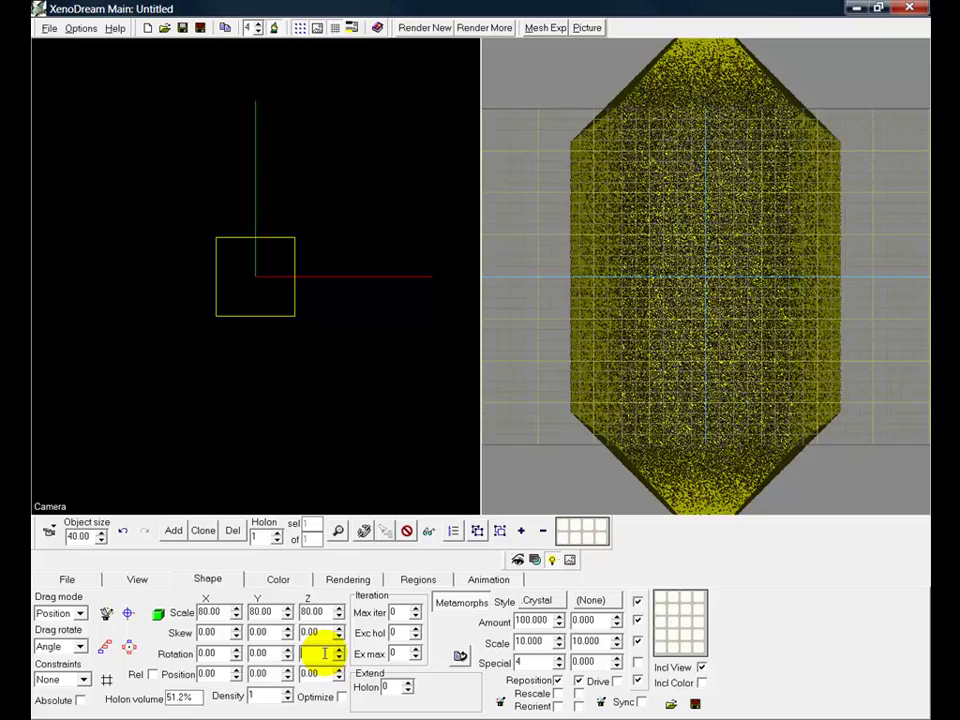
type("90")
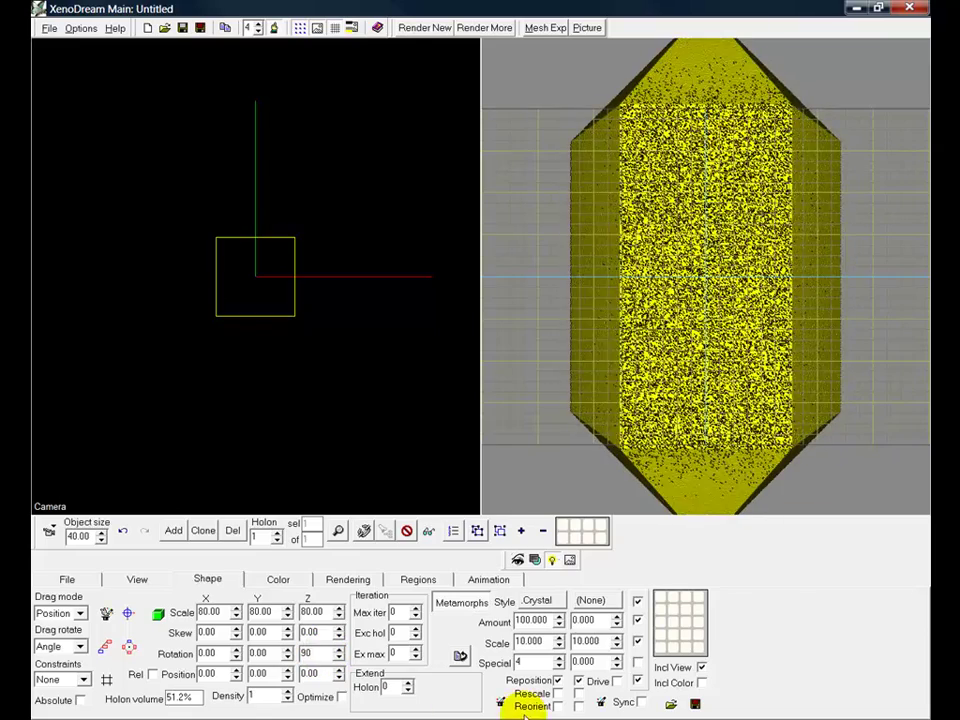
left_click(560, 708)
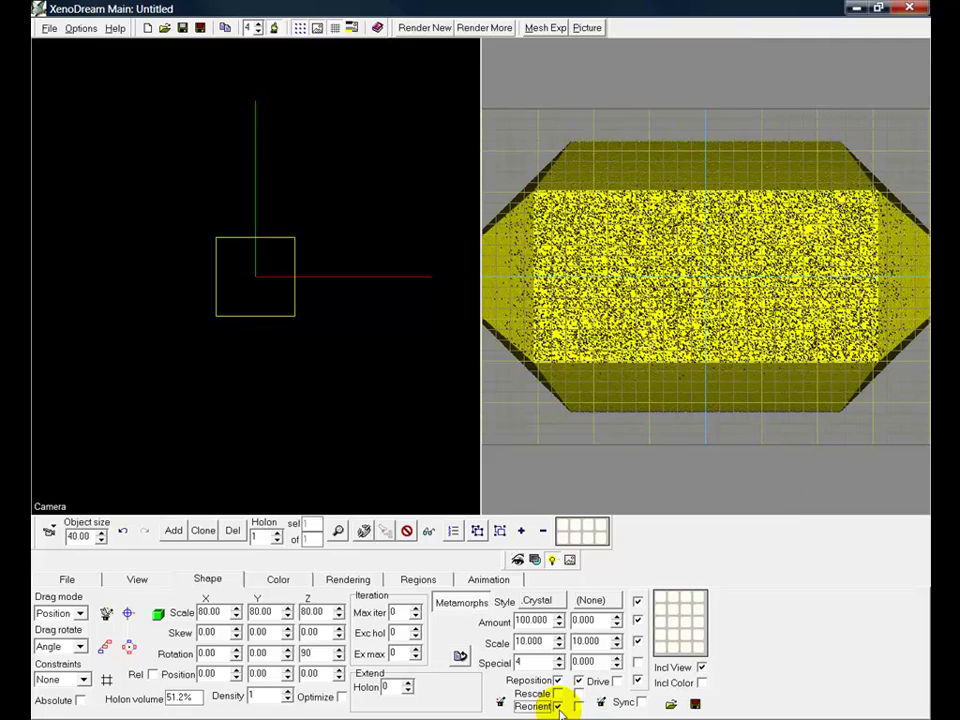
Reduce the Crystal metamorph's Scale to 8
left_click(544, 641)
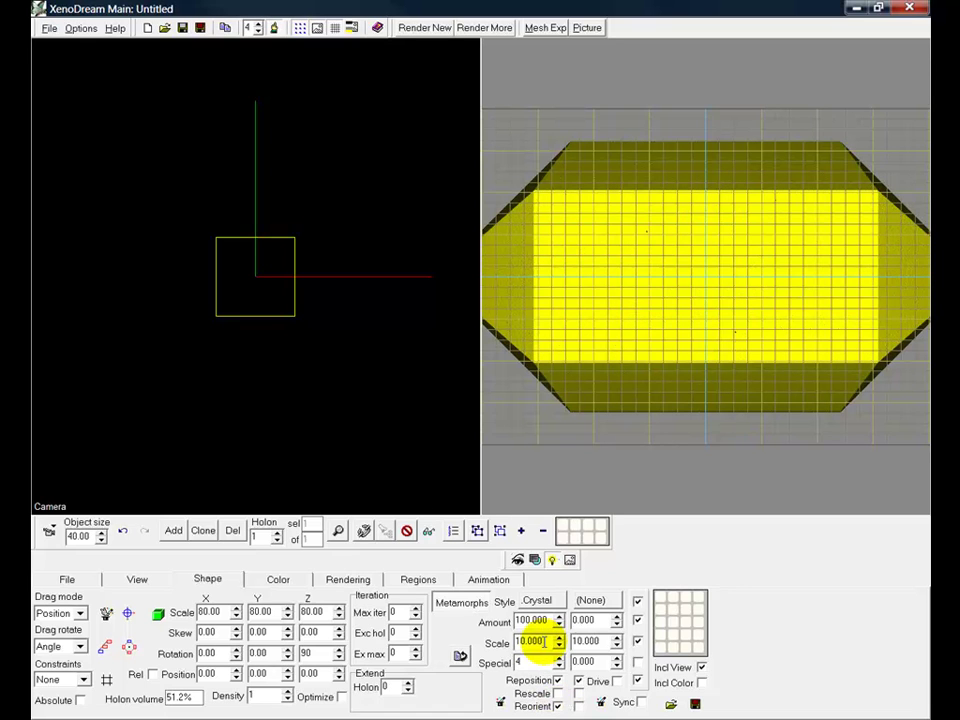
key("Down")
key("Down")
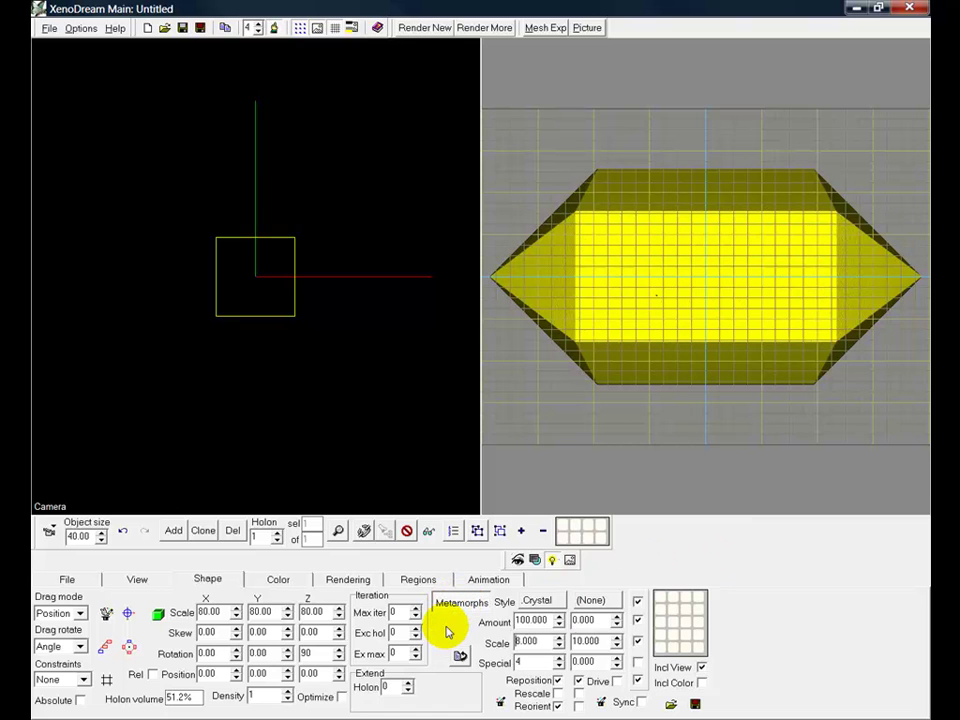
Assign the Giblet style from the Radial category to the second metamorph
left_click(592, 601)
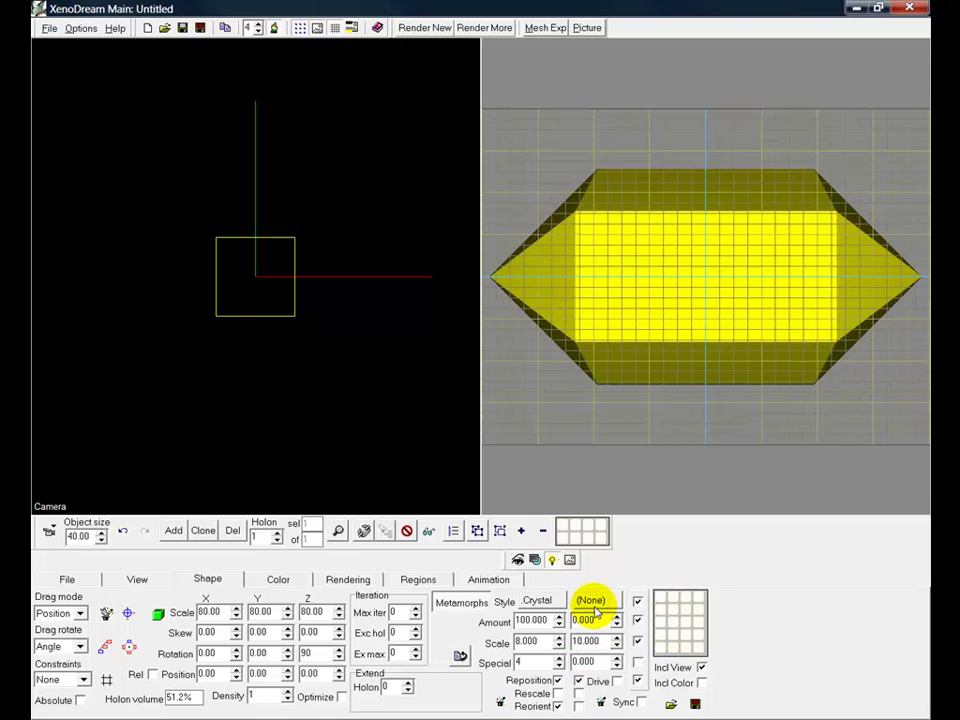
left_click(593, 603)
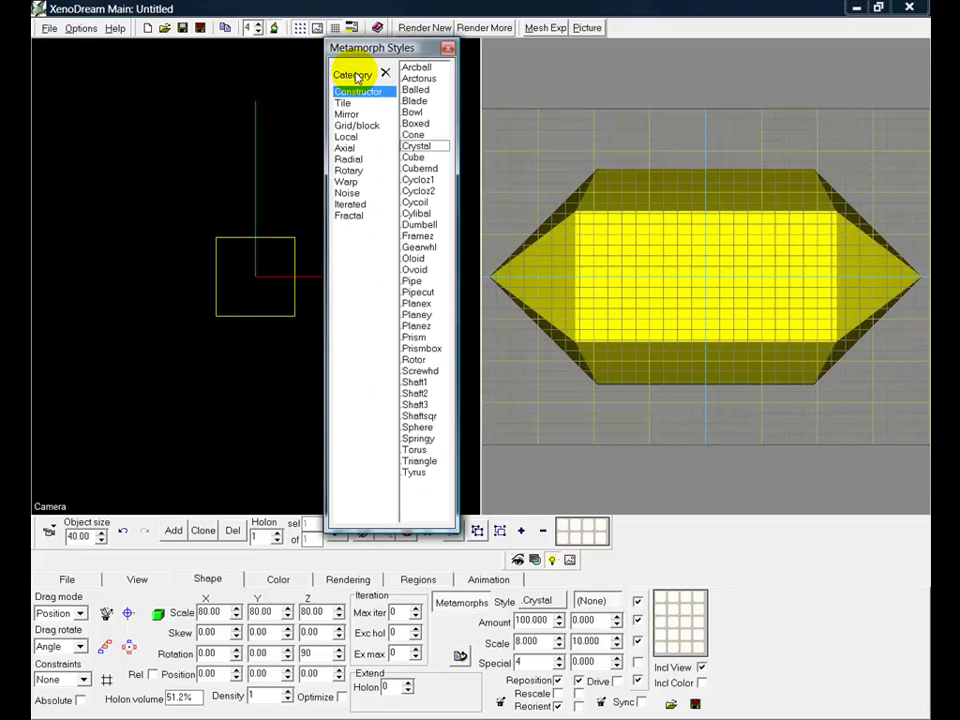
left_click(348, 159)
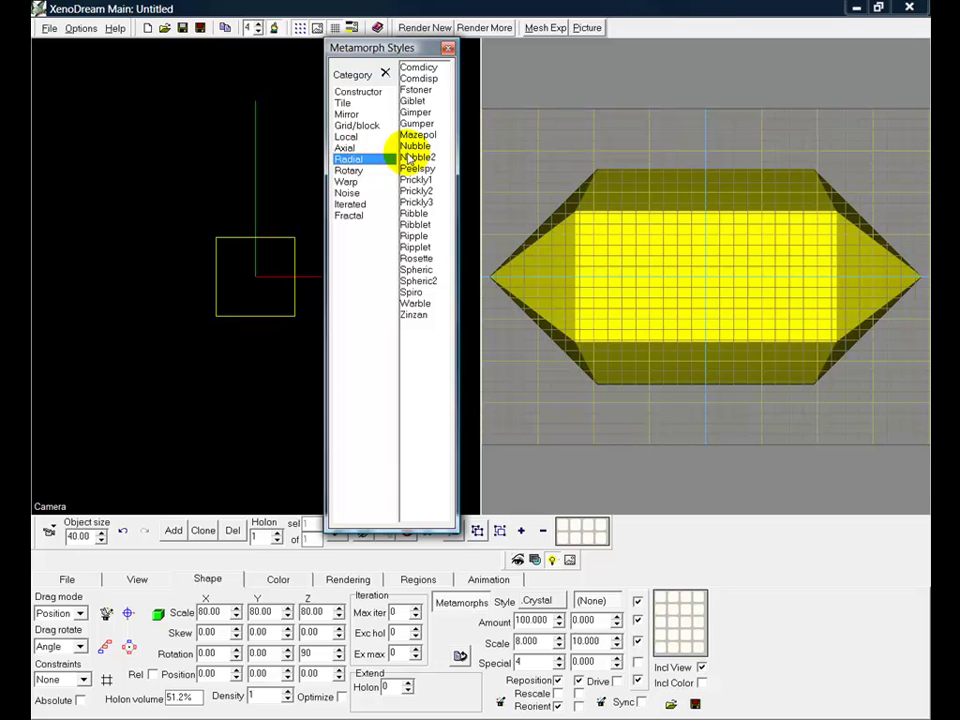
left_click(418, 102)
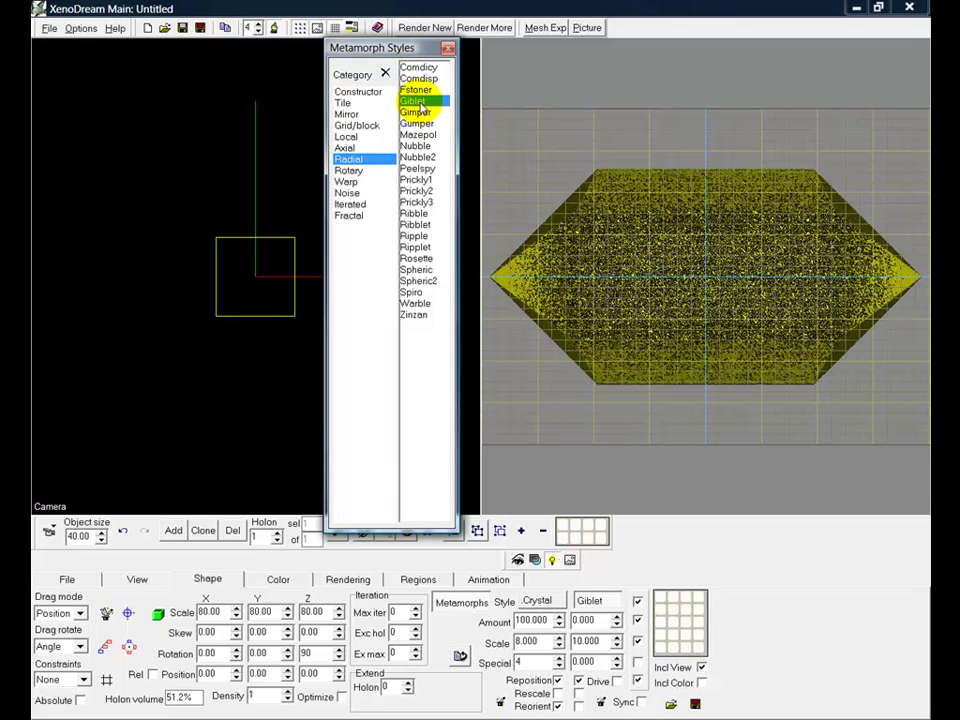
left_click(446, 49)
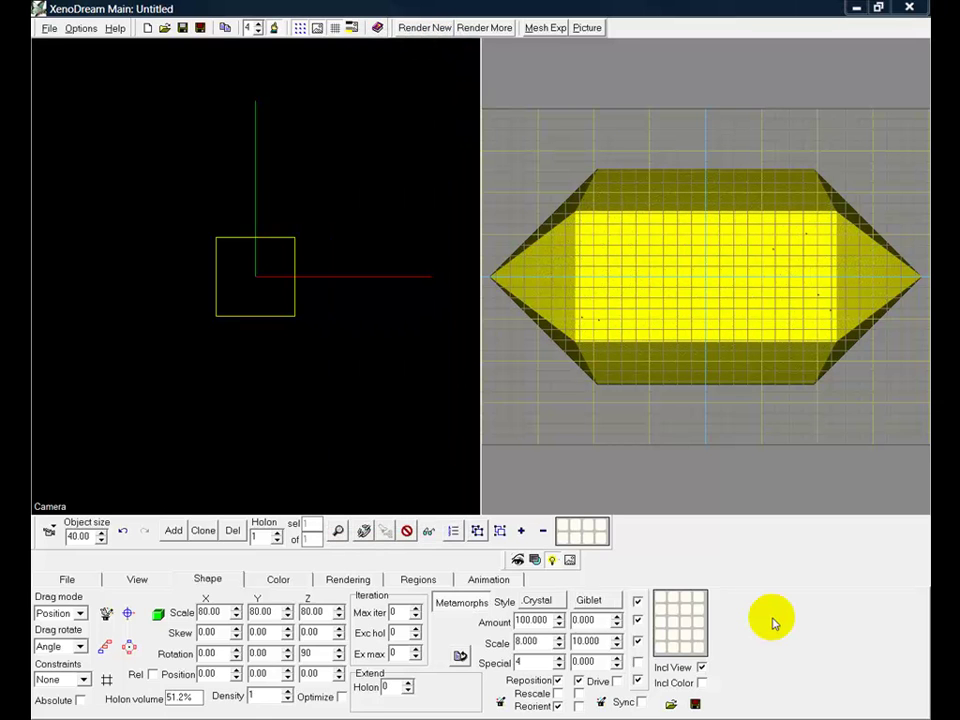
Raise the Giblet metamorph's Amount to 5
left_click(597, 620)
key("Up")
key("Up")
key("Up")
key("Up")
key("Up")
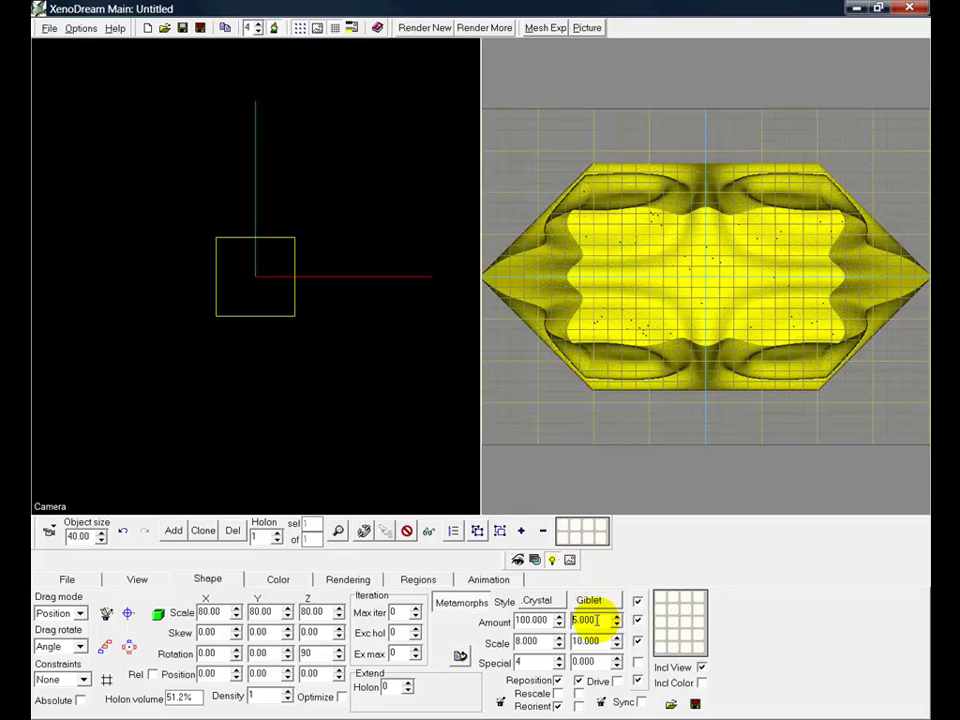
Set the Giblet metamorph's Scale to 15
left_click(587, 640)
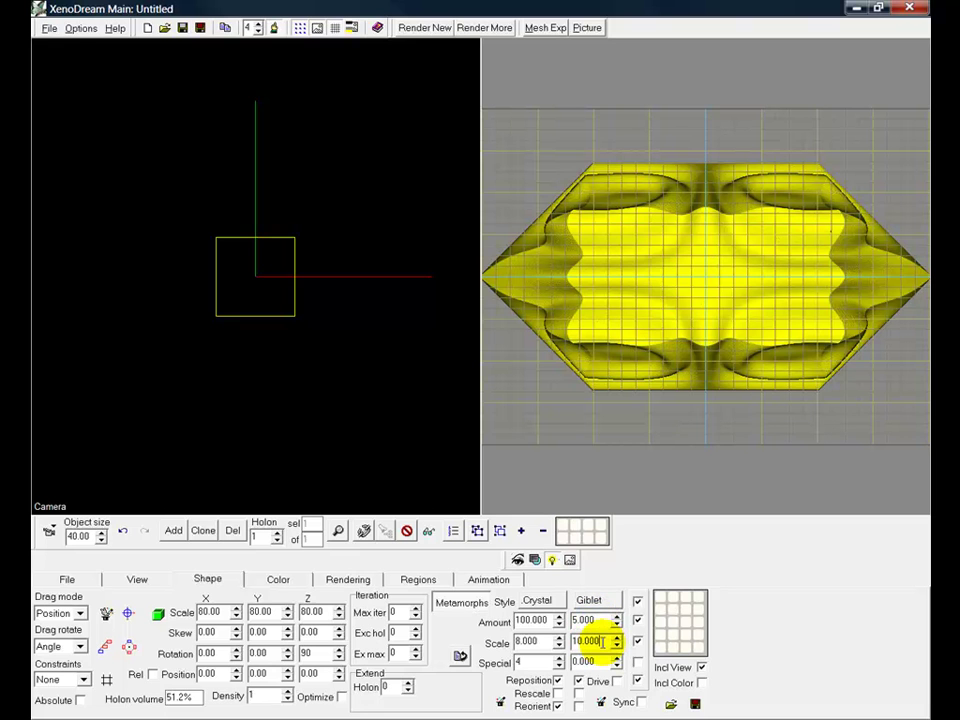
type("8")
key("Return")
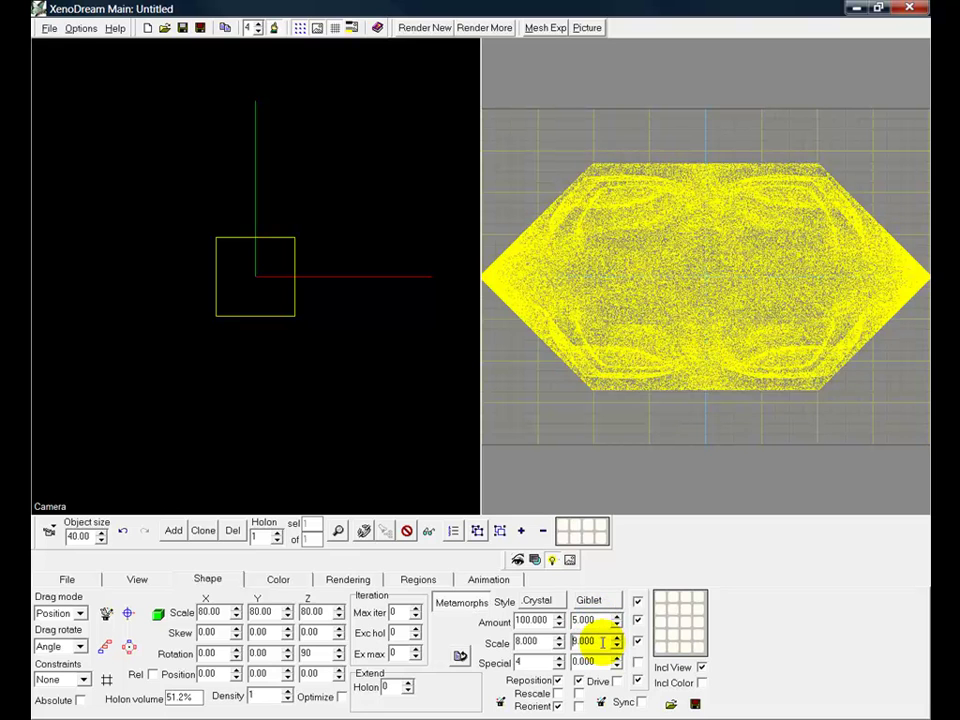
key("Up")
key("Up")
key("Up")
key("Up")
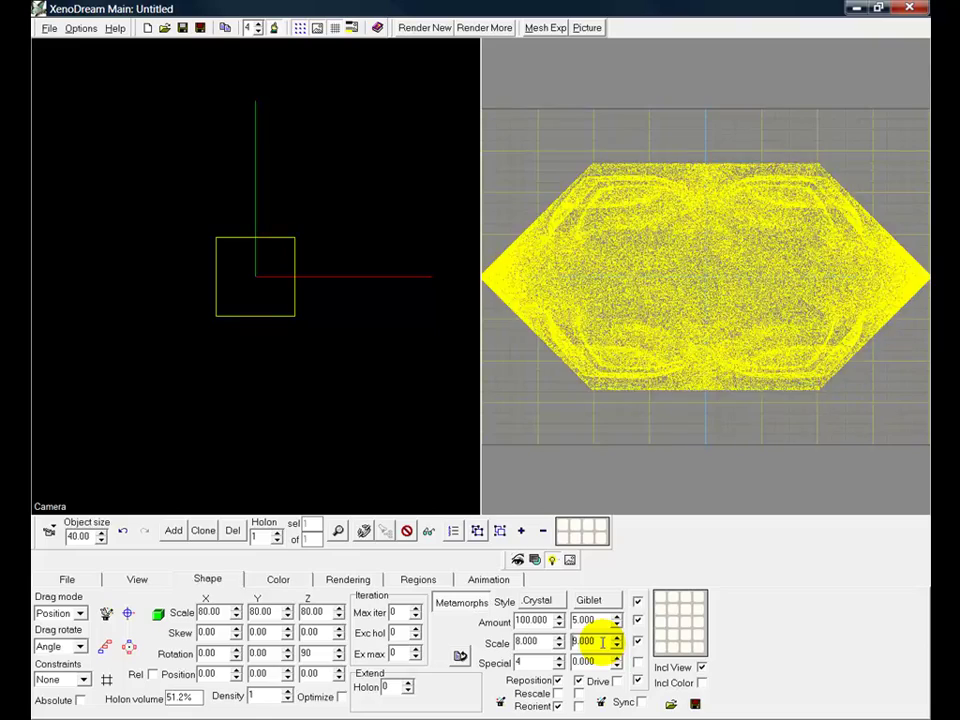
key("Up")
key("Up")
key("Up")
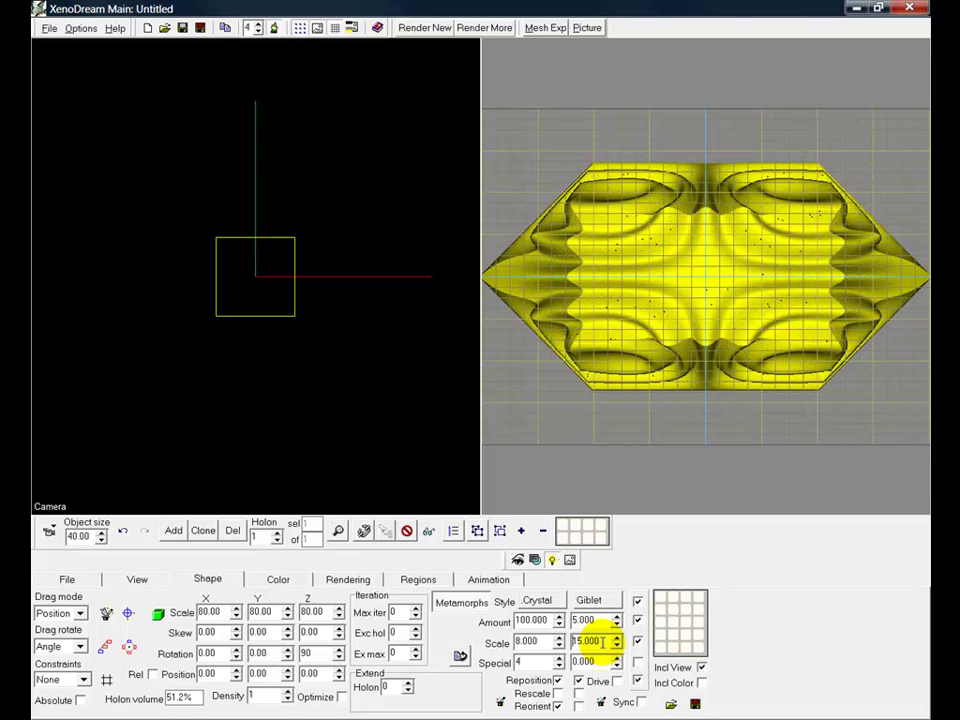
Set the Giblet metamorph's Special value to 10
left_click(599, 661)
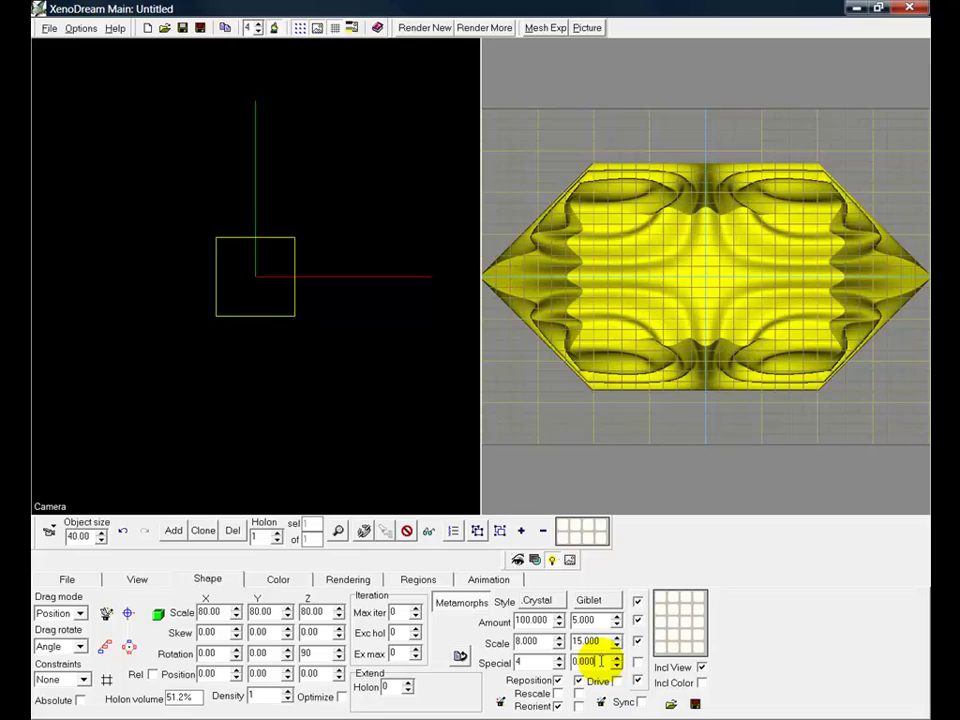
type("2")
type("5")
type("8")
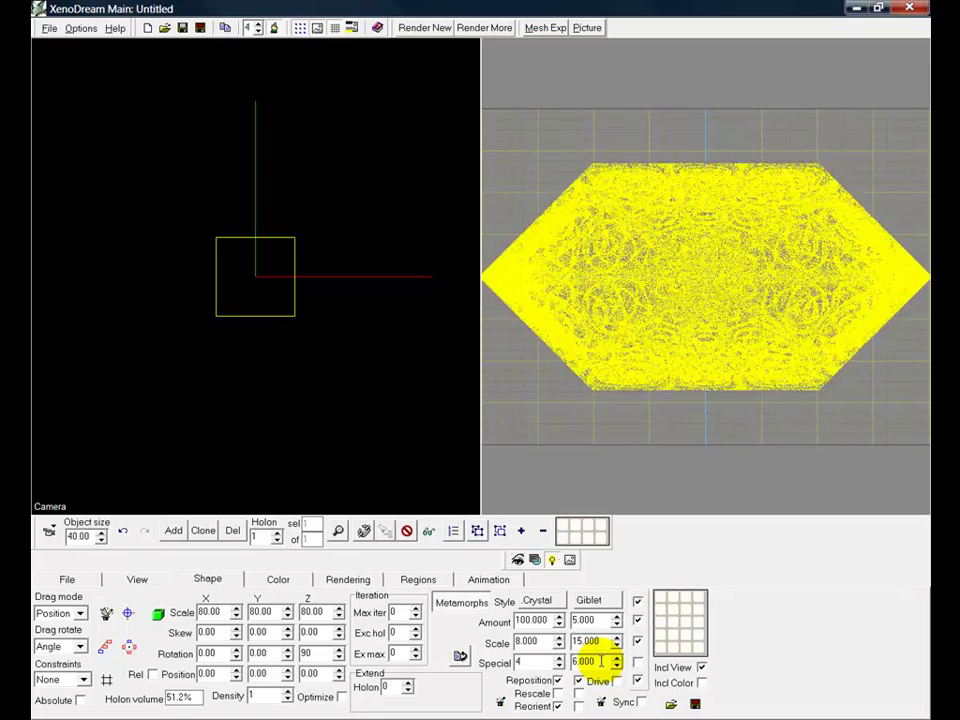
type("10")
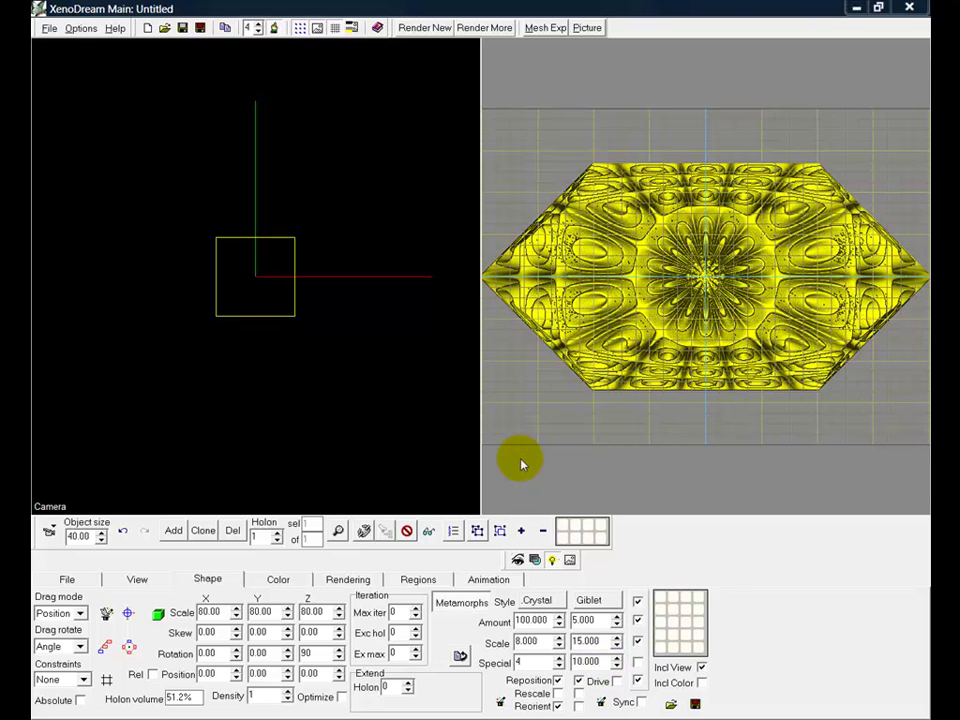
Hide the grid and the grey backdrop in the shaded preview so the Crystal shows against black
left_click(335, 27)
left_click(352, 27)
left_click(381, 47)
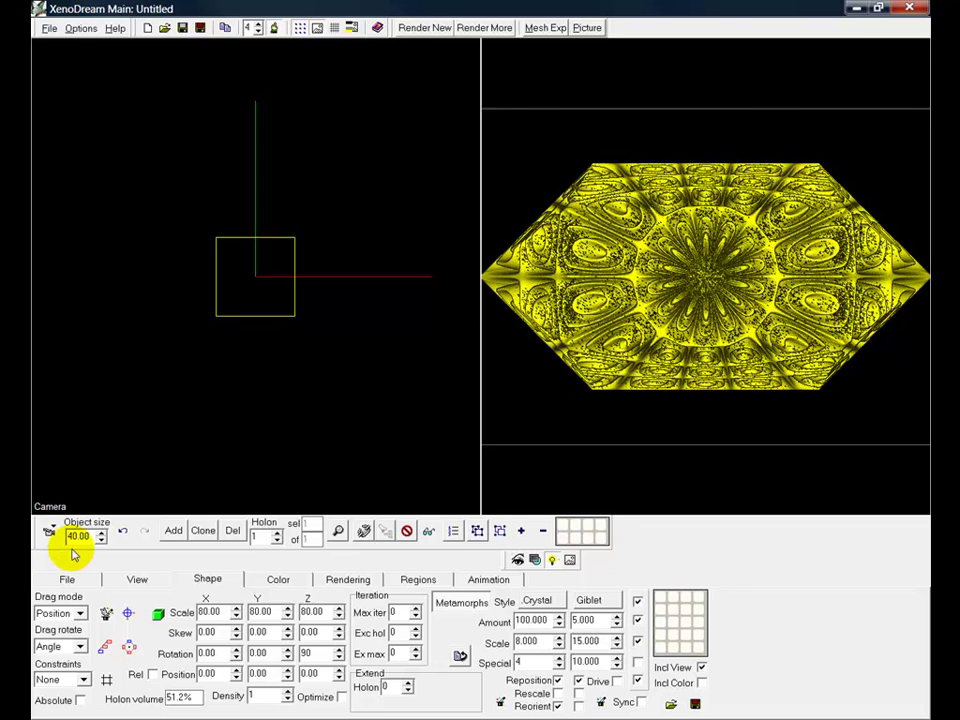
Change the holon's coloring method to Metamorph
left_click(279, 582)
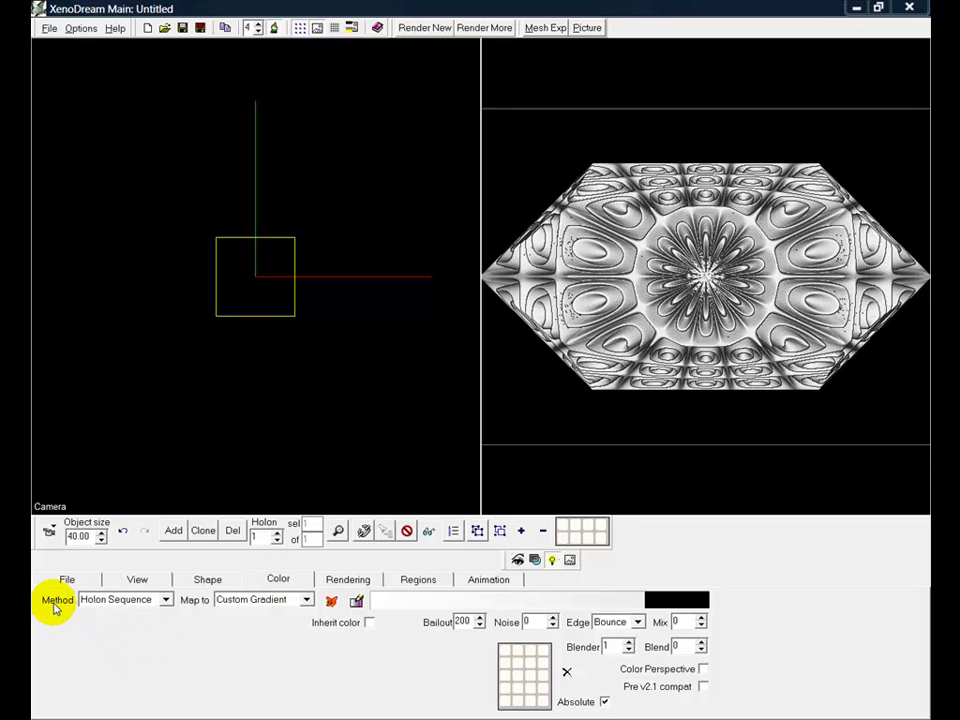
left_click(165, 600)
left_click(104, 625)
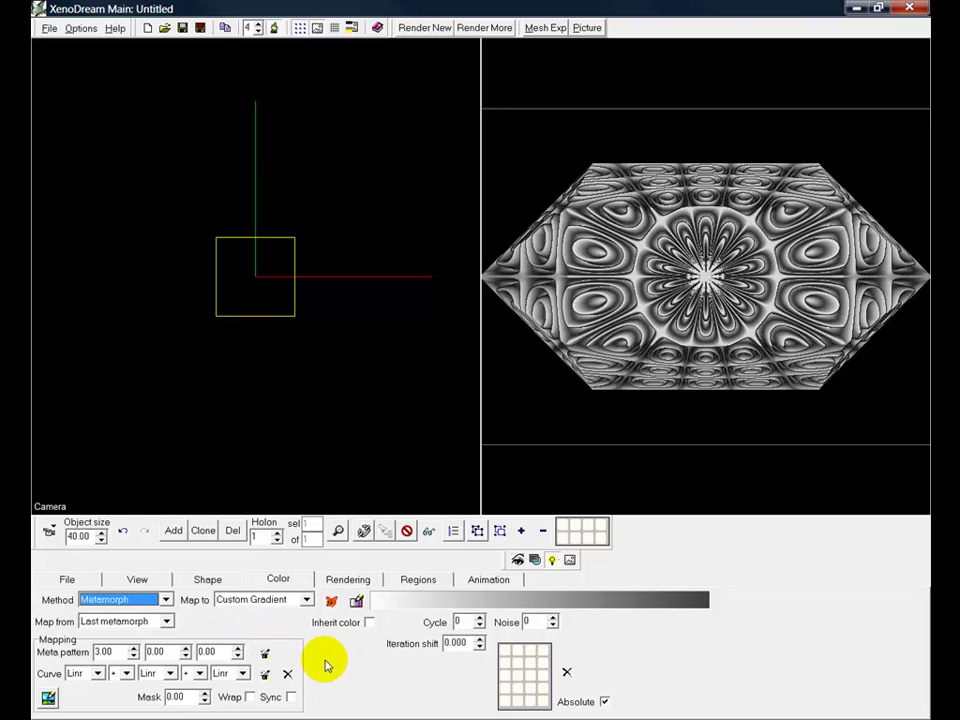
Apply the Prime RYB gradient preset from the Basic combinations category to the custom gradient
left_click(331, 601)
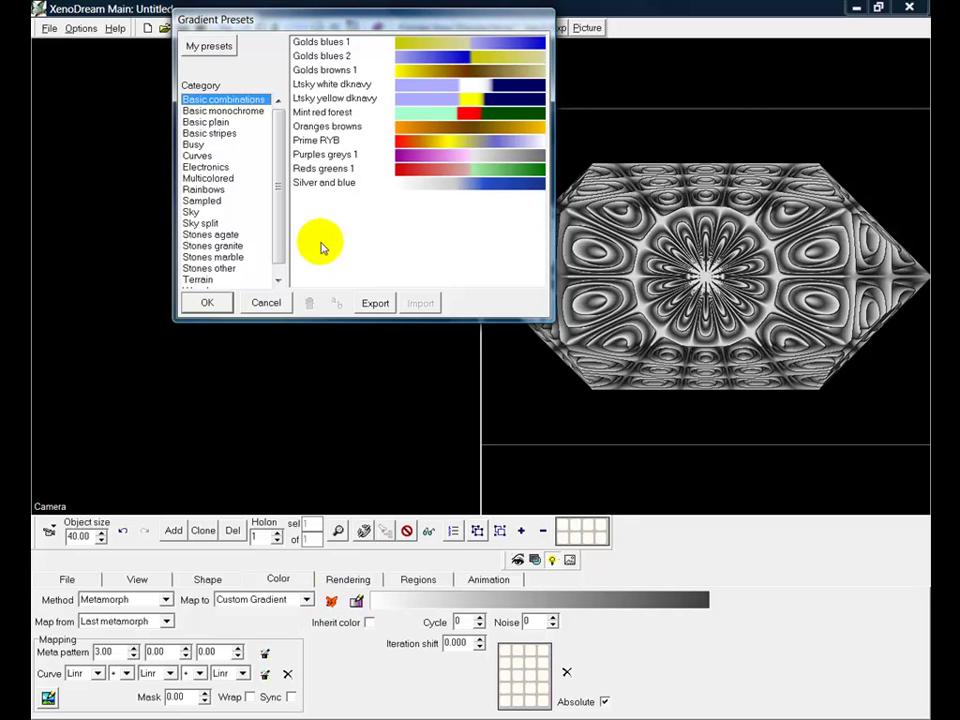
left_click(205, 122)
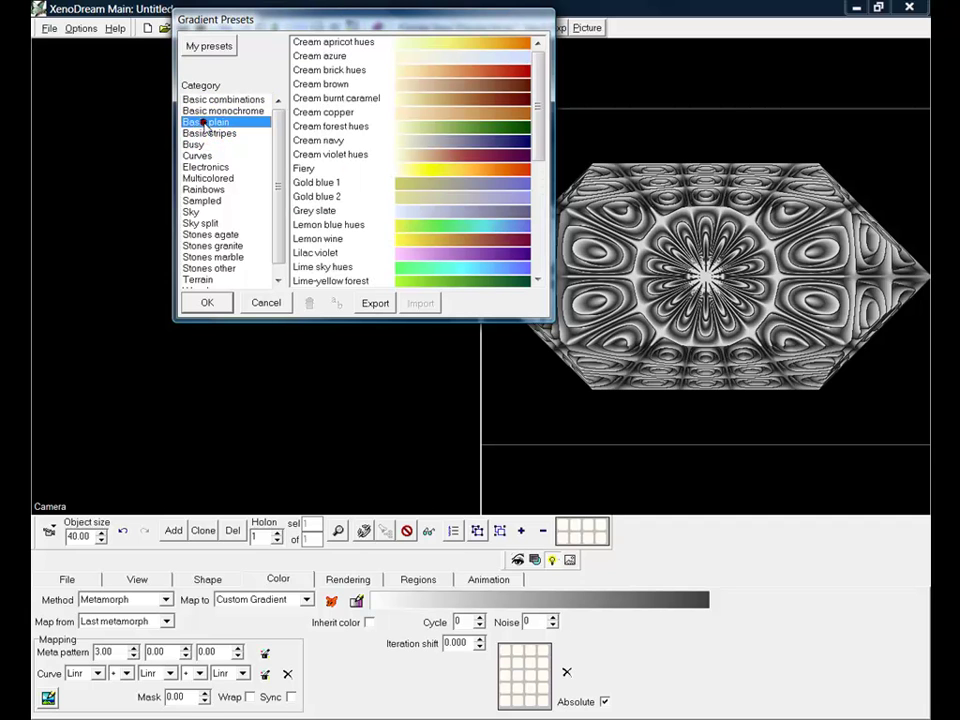
left_click(212, 111)
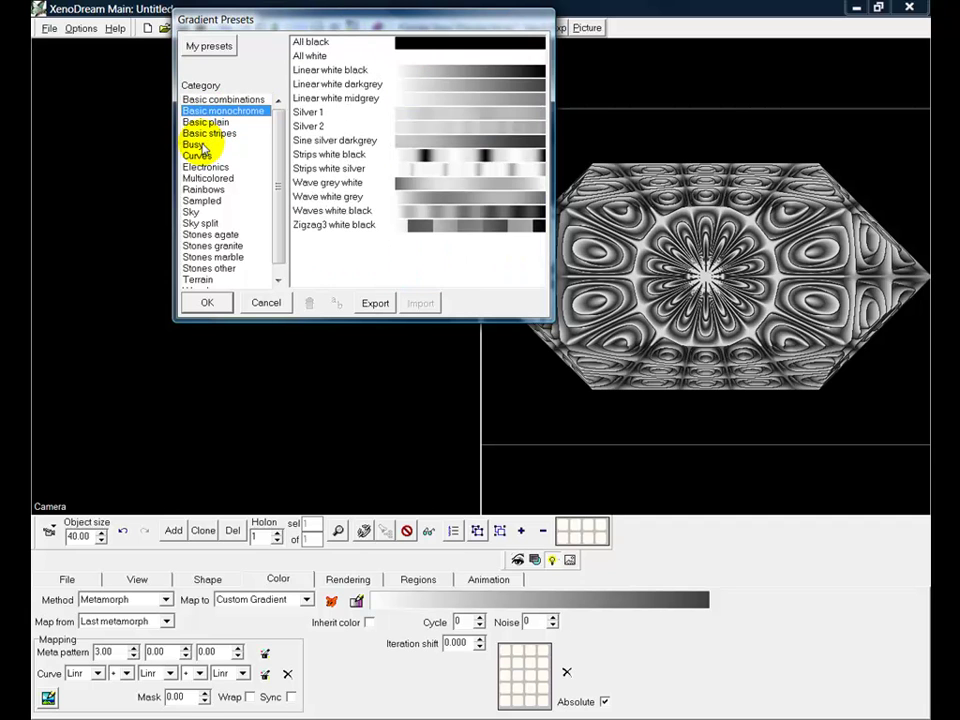
left_click(196, 144)
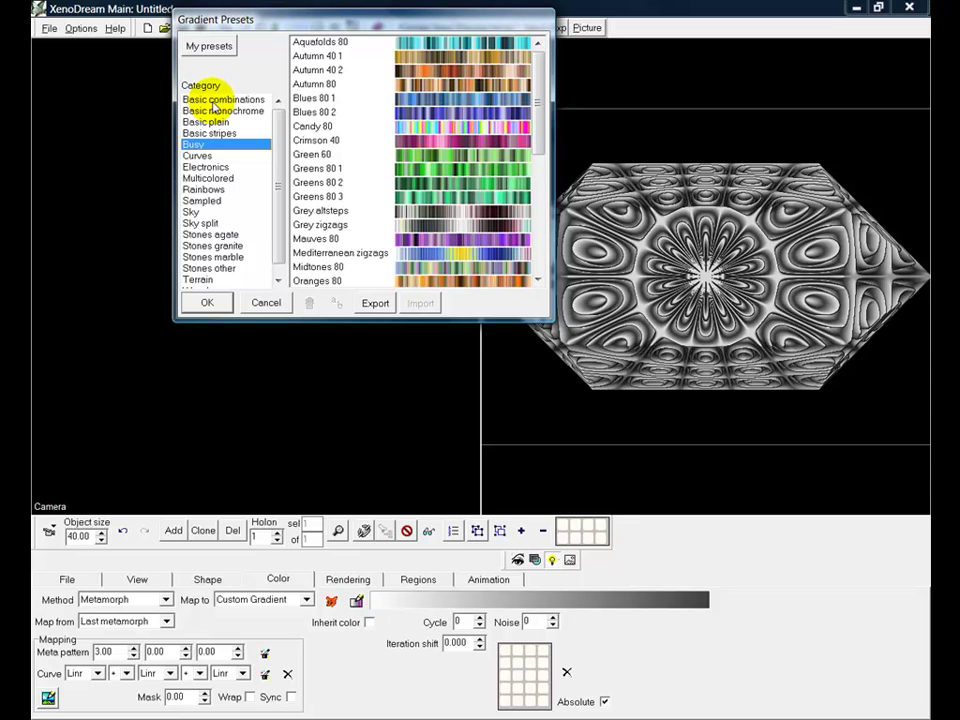
left_click(214, 101)
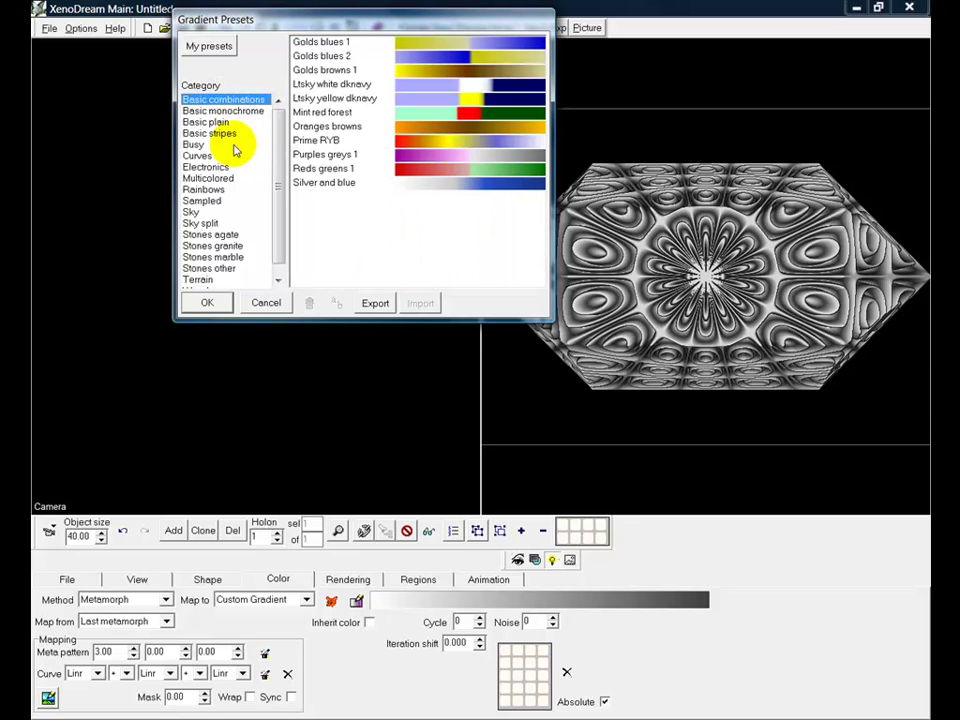
left_click(327, 141)
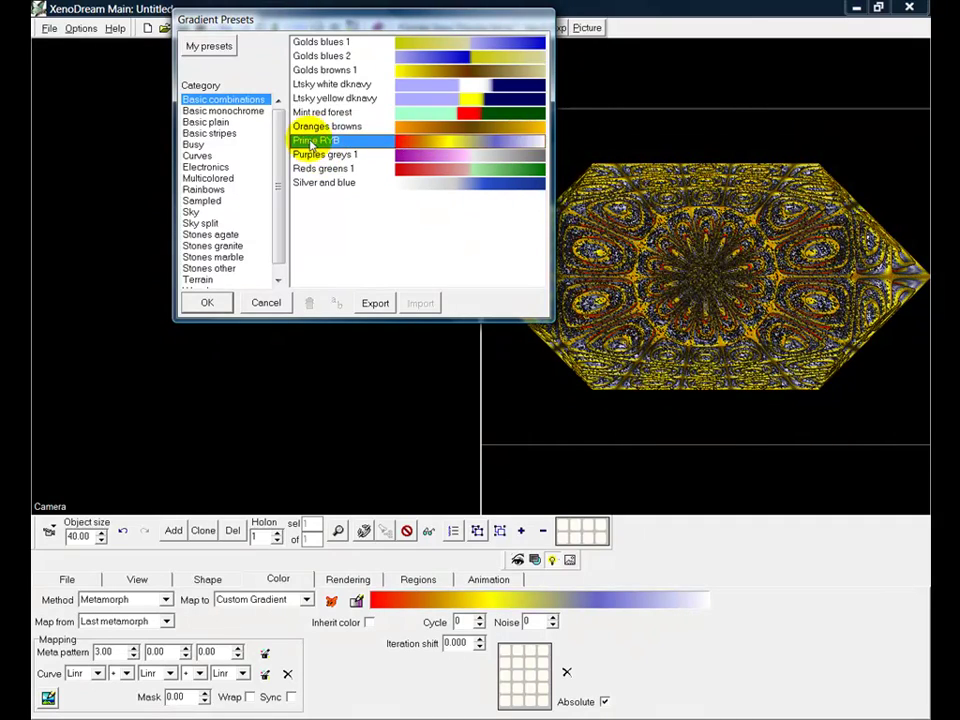
left_click(377, 312)
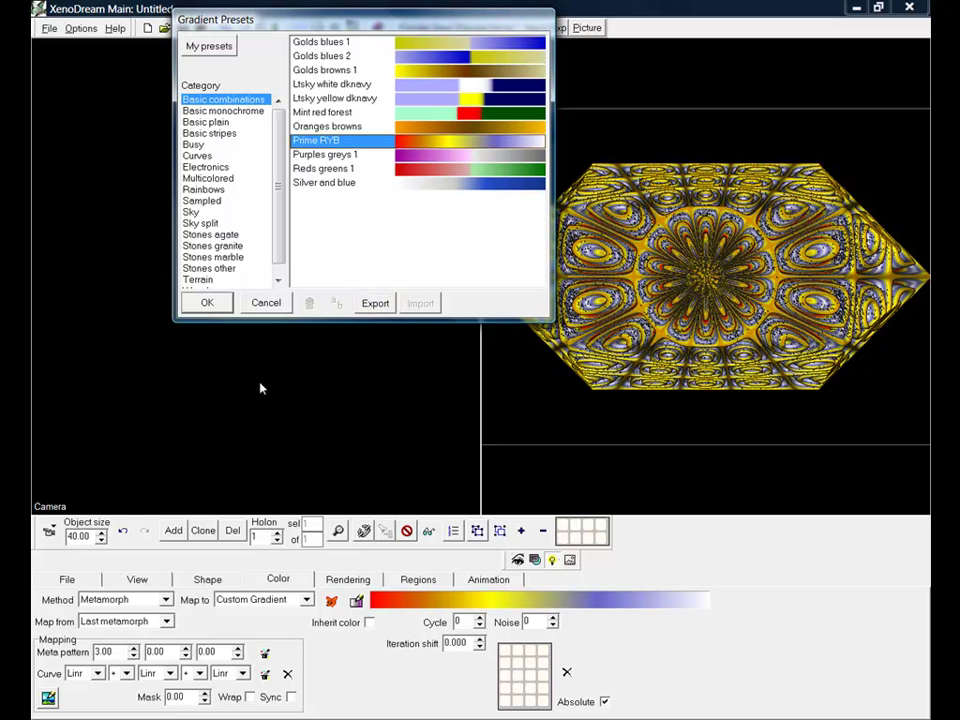
left_click(209, 302)
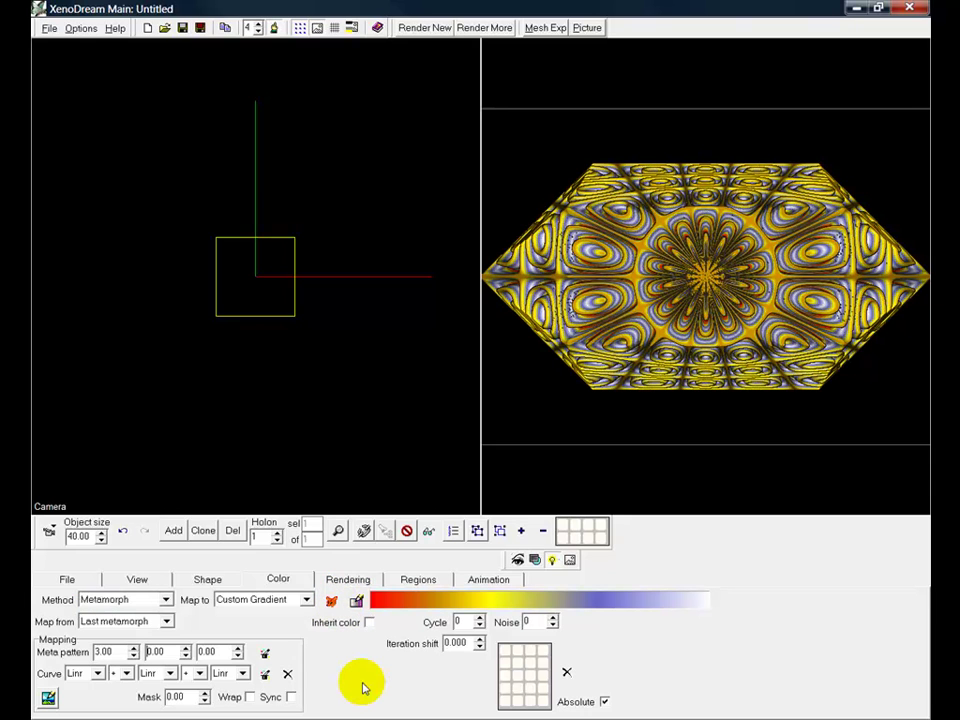
Set the first and second Meta pattern mapping values to 2.00 each
left_click(104, 651)
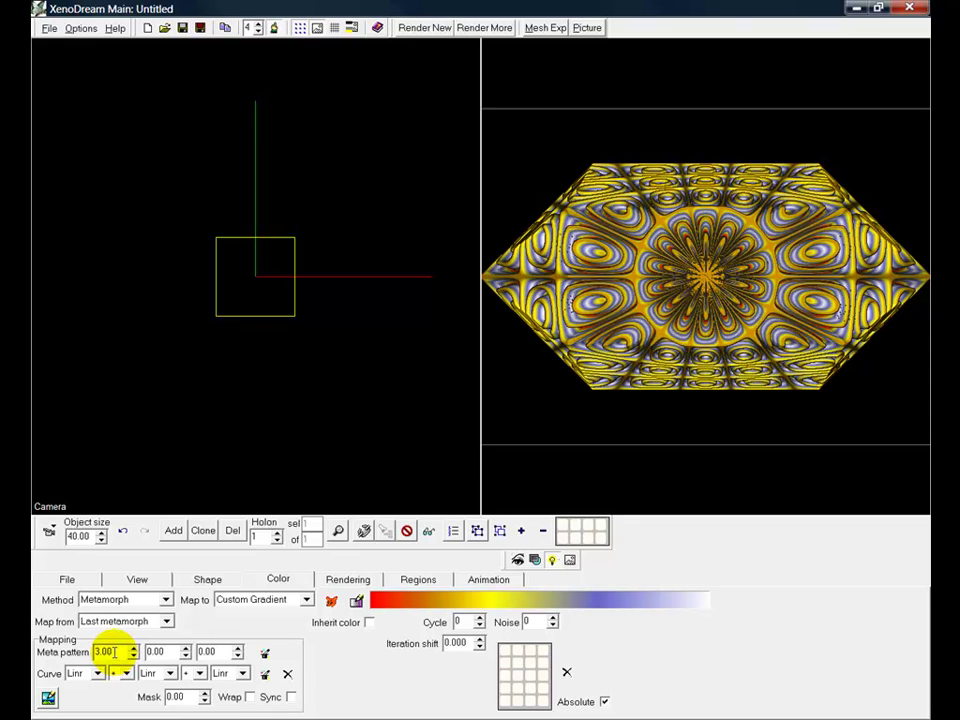
left_click(114, 651)
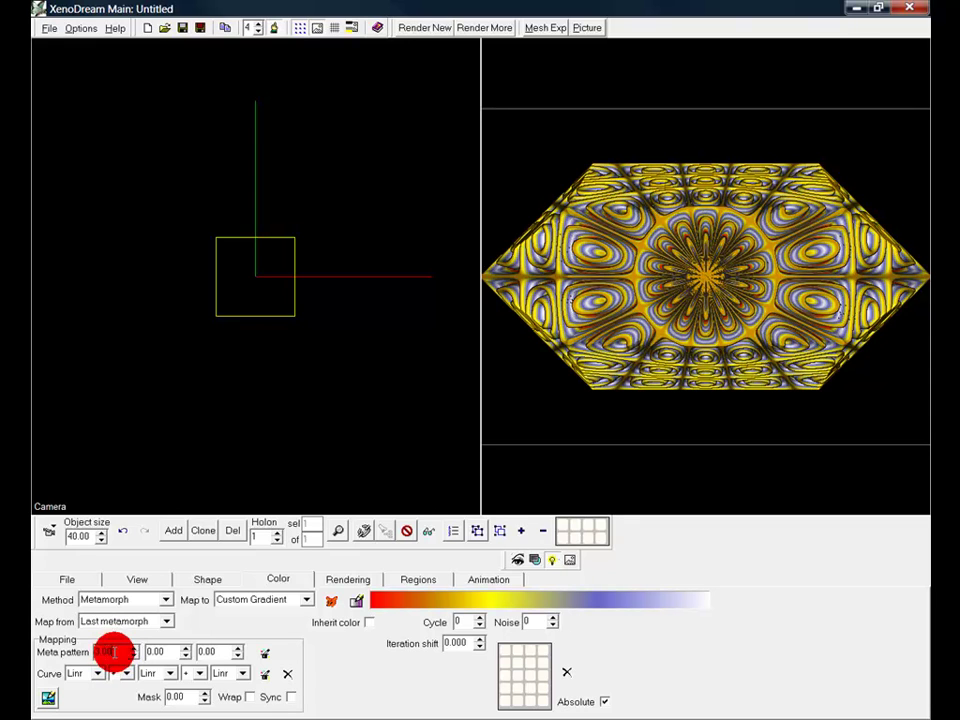
key("Down")
left_click(166, 652)
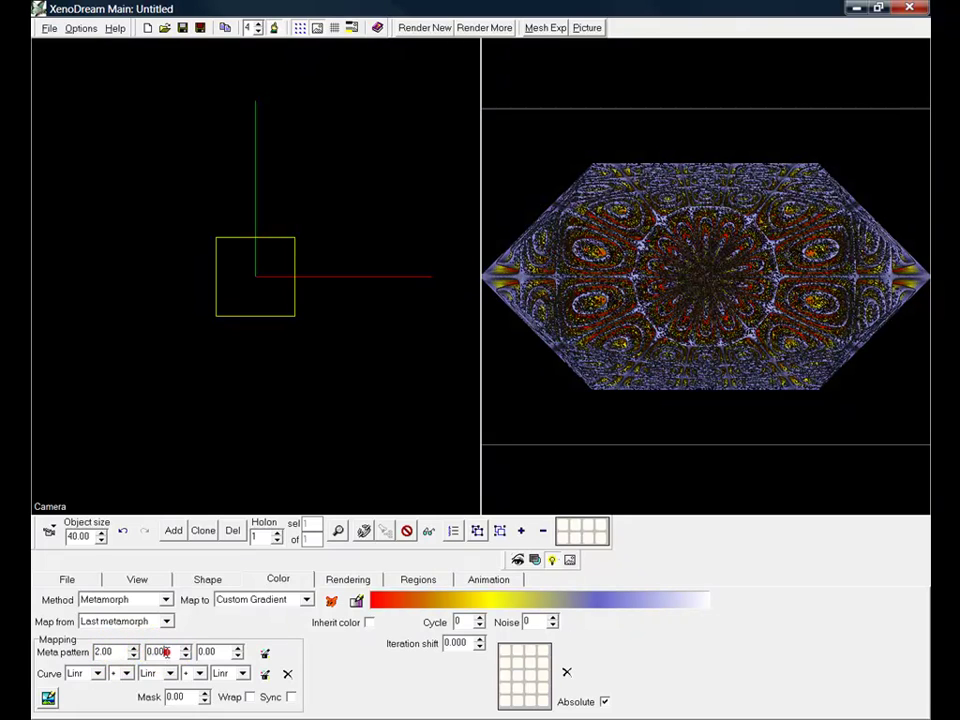
key("Up")
key("Up")
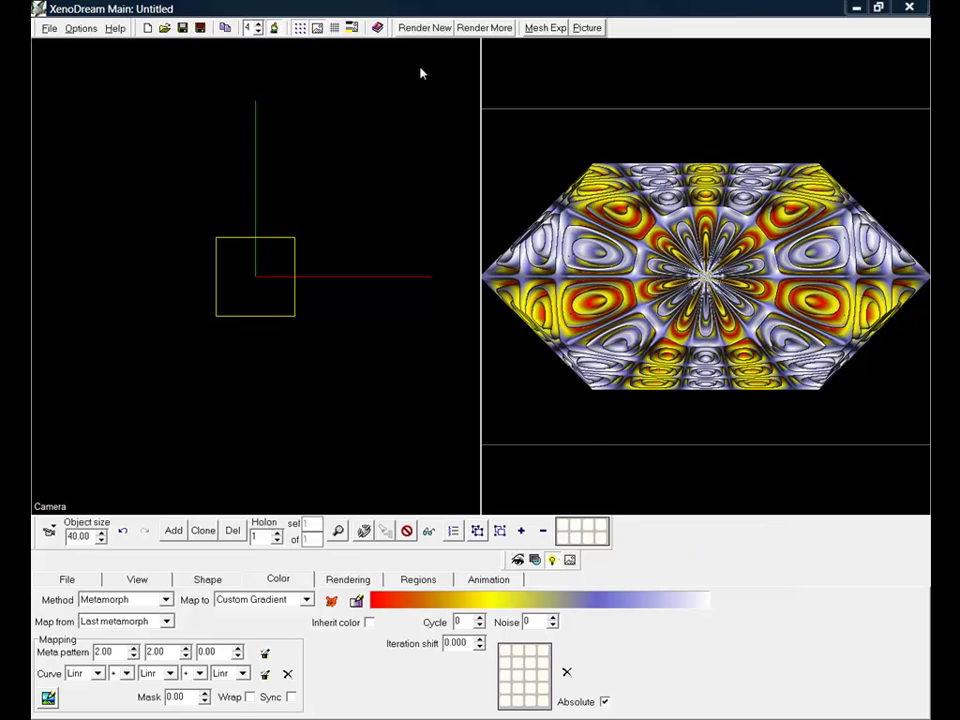
Render the colored Crystal as a new picture and stop the render once the shape is filled in
left_click(426, 28)
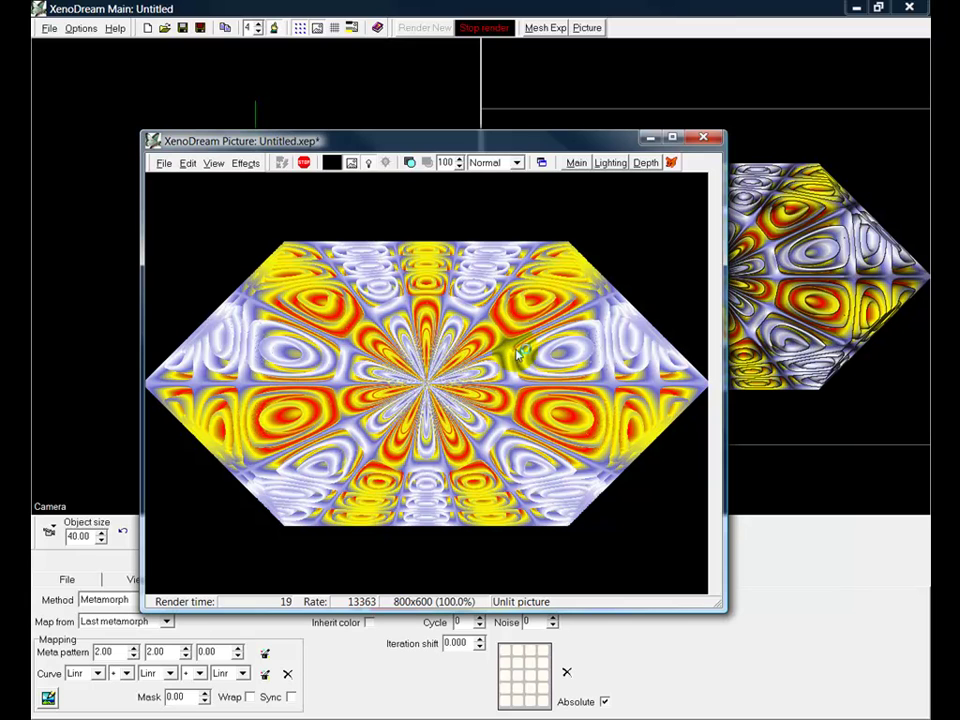
left_click(304, 166)
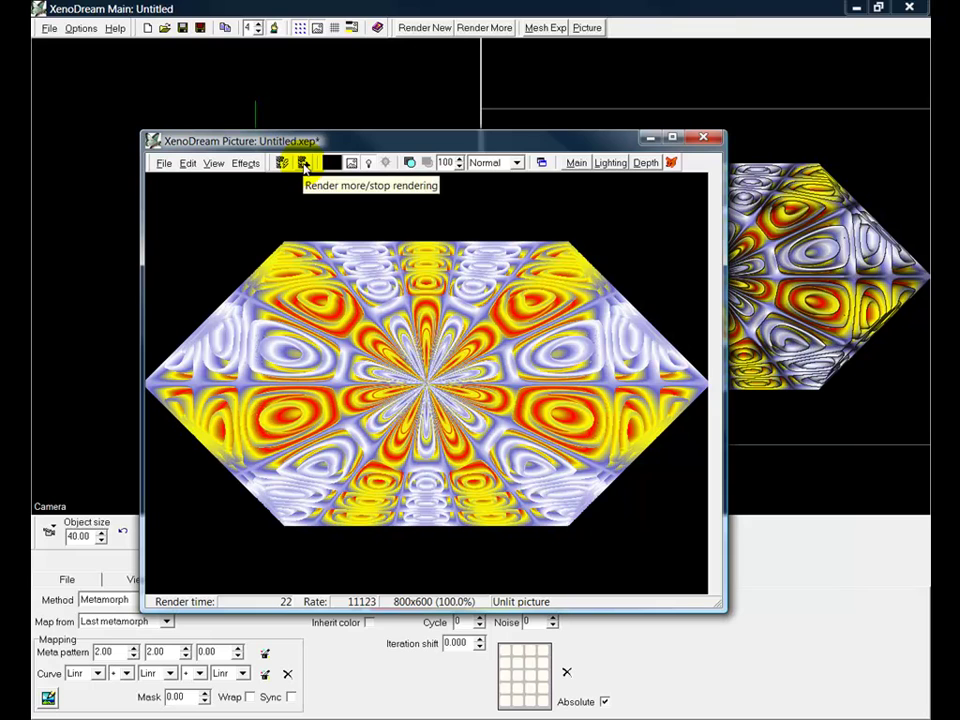
left_click(655, 551)
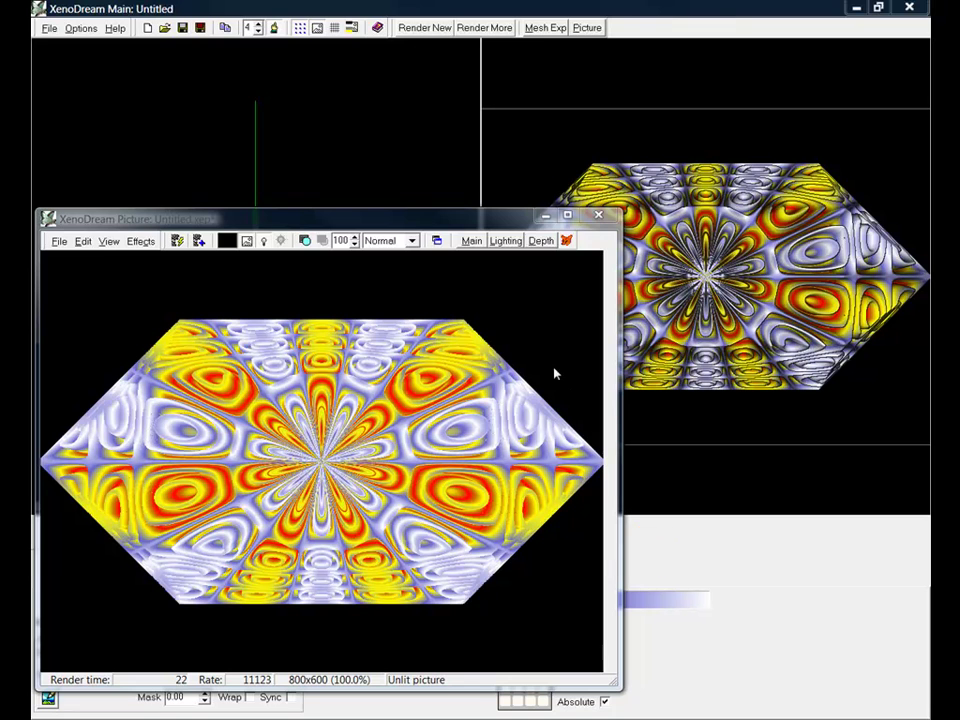
Open the picture's lighting settings, center the preview on the pattern, and apply lighting to the rendered picture
left_click(506, 241)
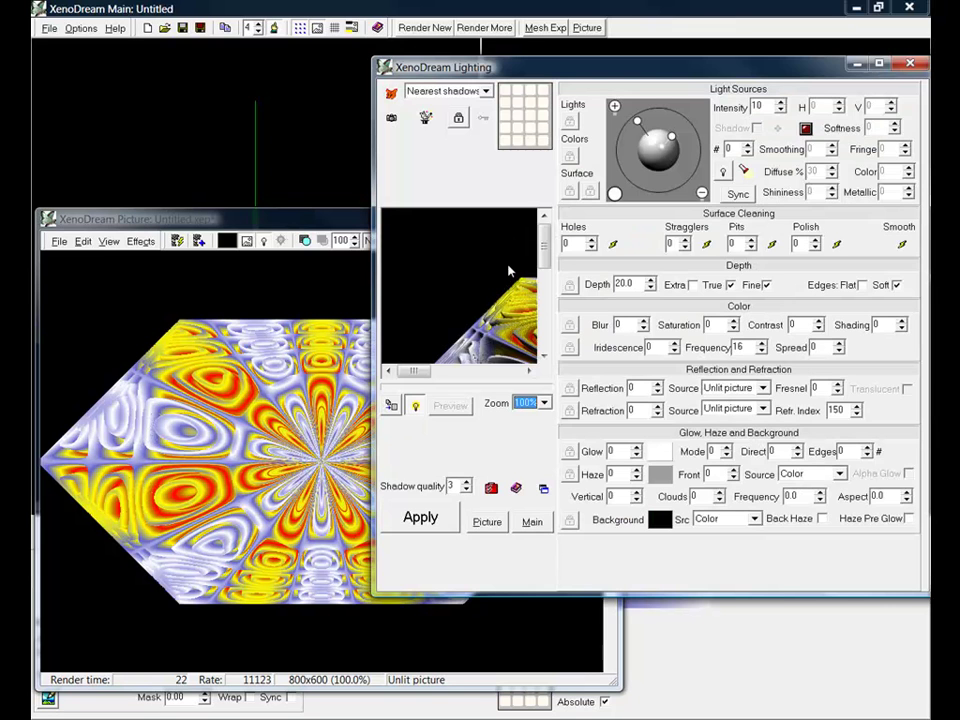
left_click_drag(542, 239, 541, 272)
left_click_drag(418, 373, 445, 377)
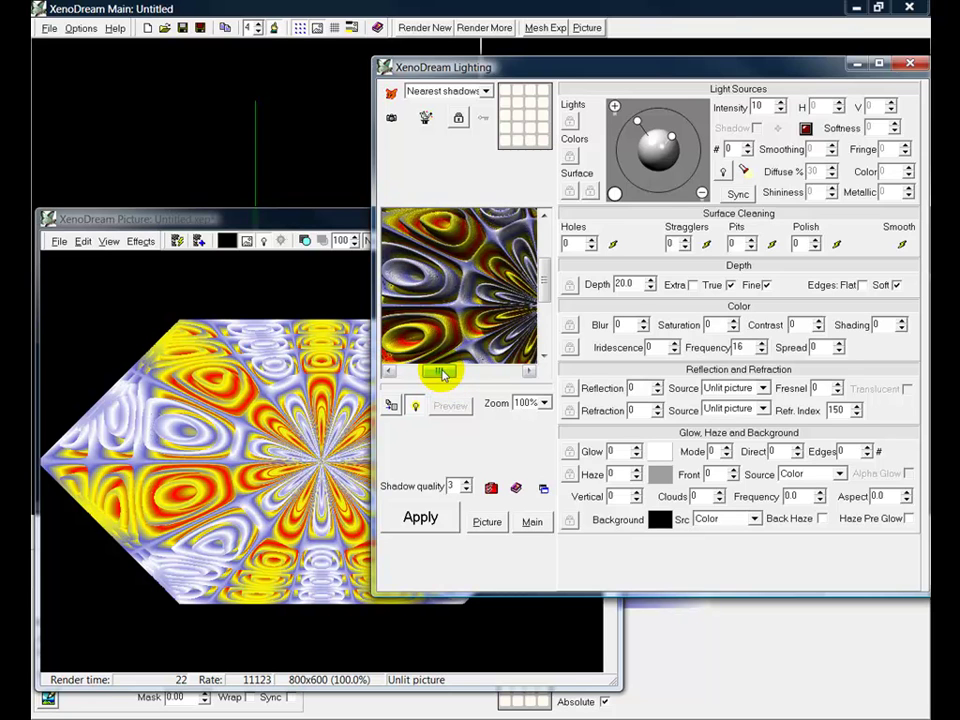
left_click(420, 518)
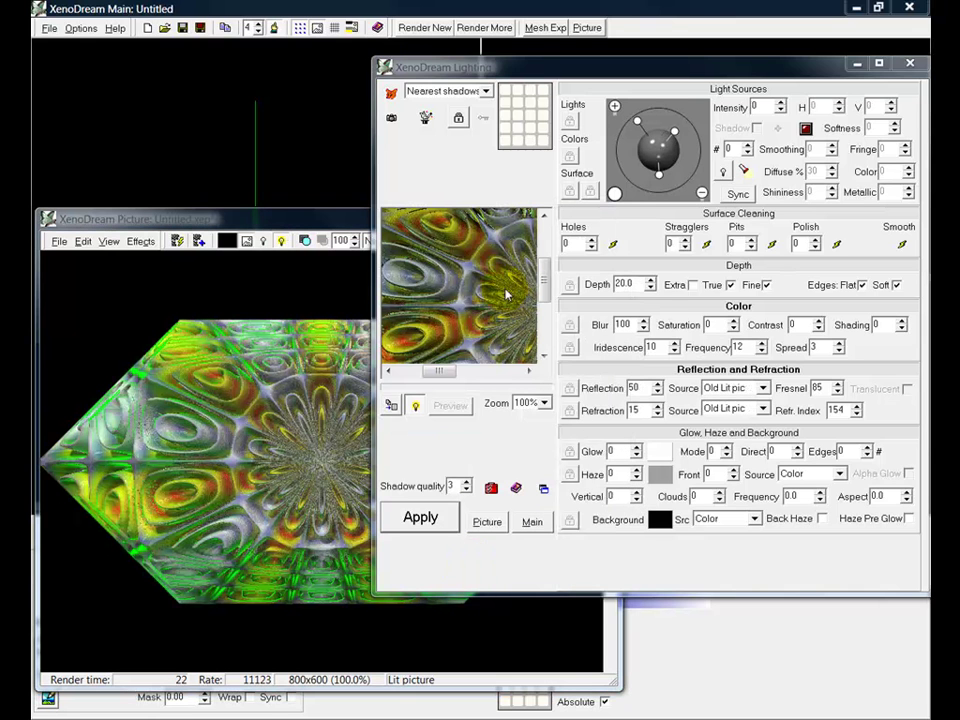
Try the Krystal fairy and Krystal mystery lighting presets, then apply Porcelain from the 1.6 Ceramic category to the picture
left_click(391, 93)
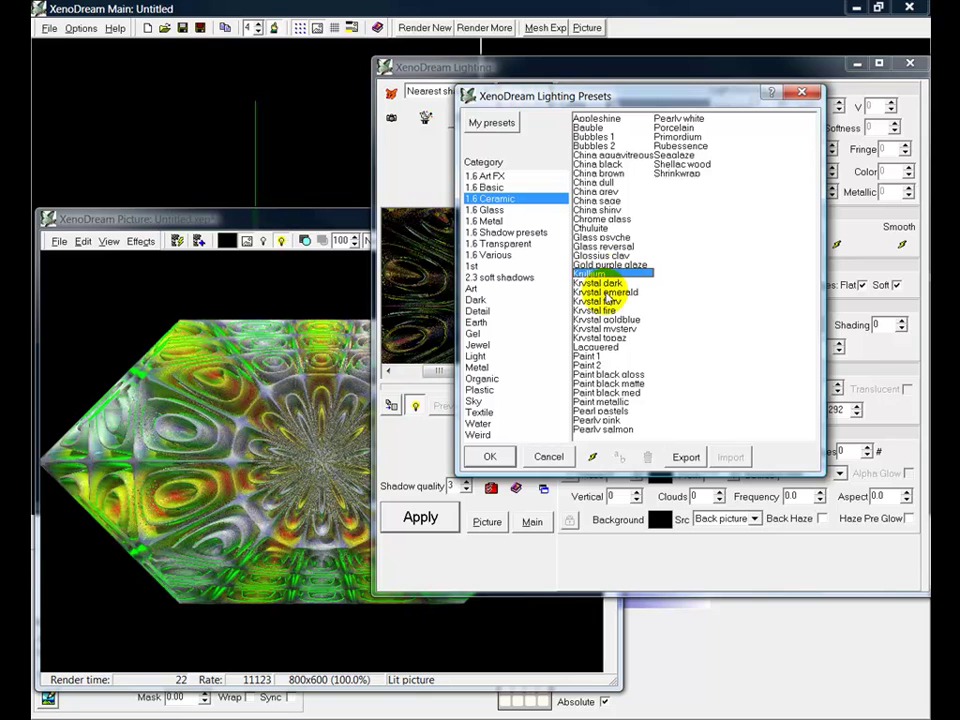
left_click(598, 300)
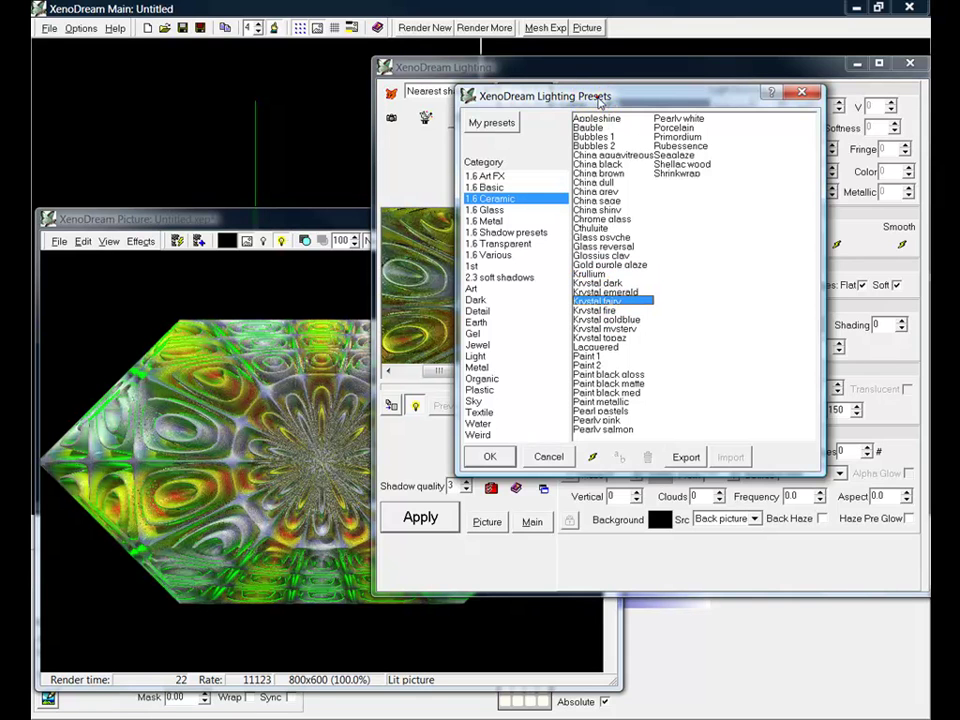
left_click_drag(508, 96, 596, 96)
left_click(693, 330)
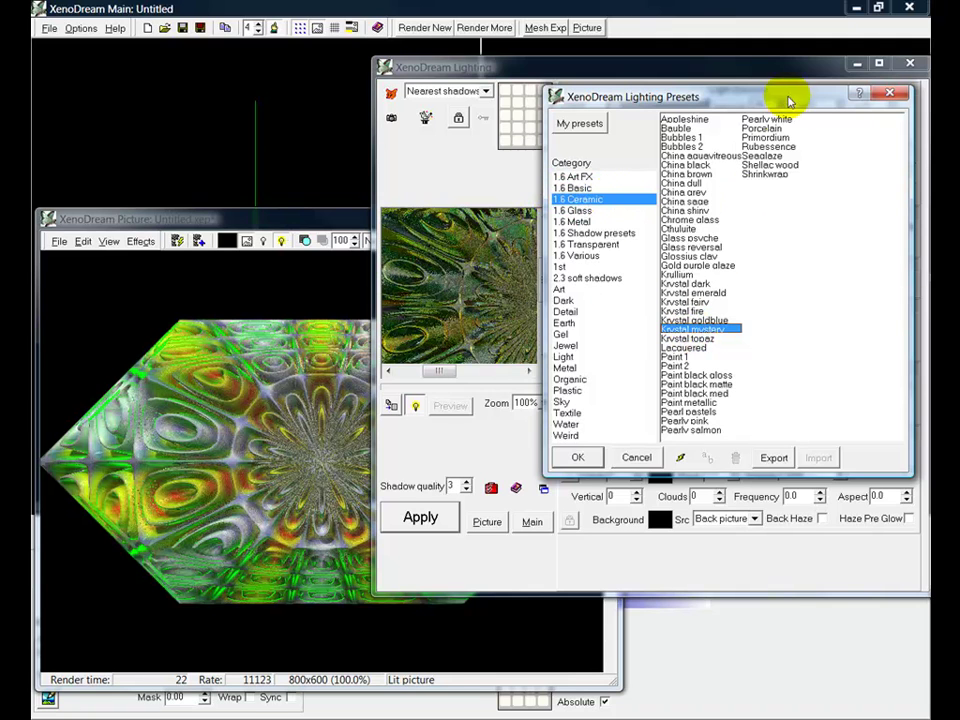
left_click(766, 129)
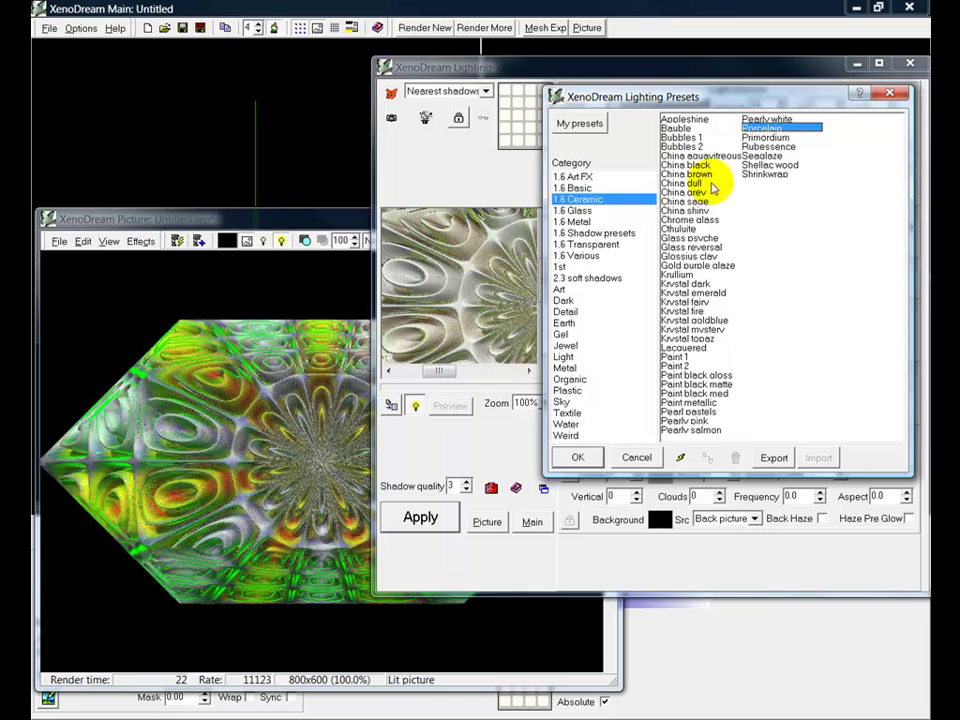
left_click(577, 457)
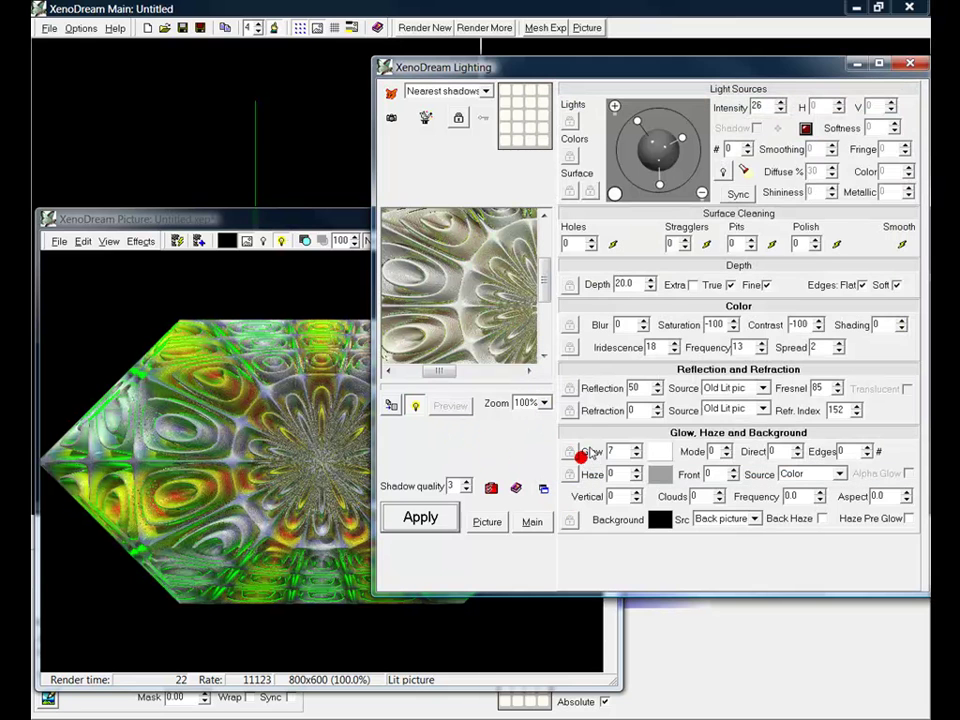
left_click(426, 520)
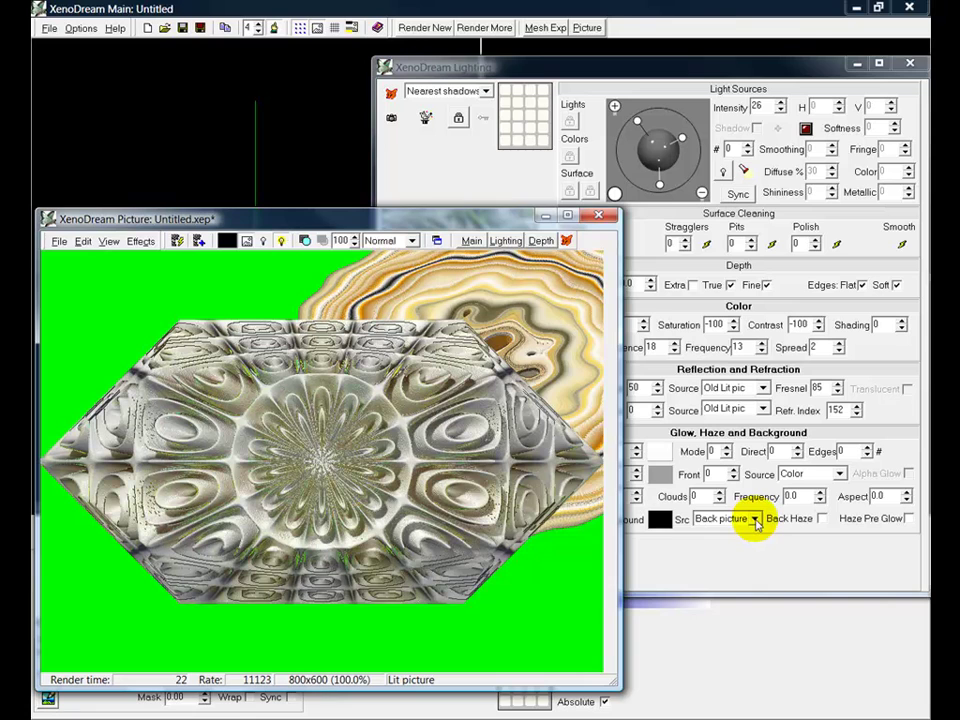
Switch the background source to Color and set the background color's hue to 230.4
left_click(755, 519)
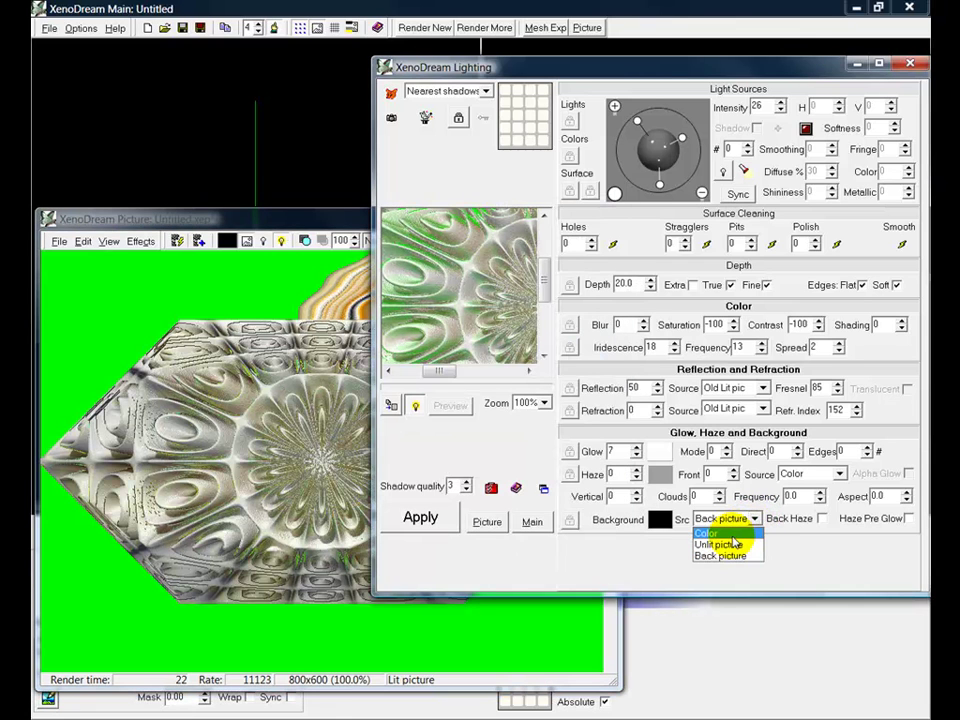
left_click(708, 533)
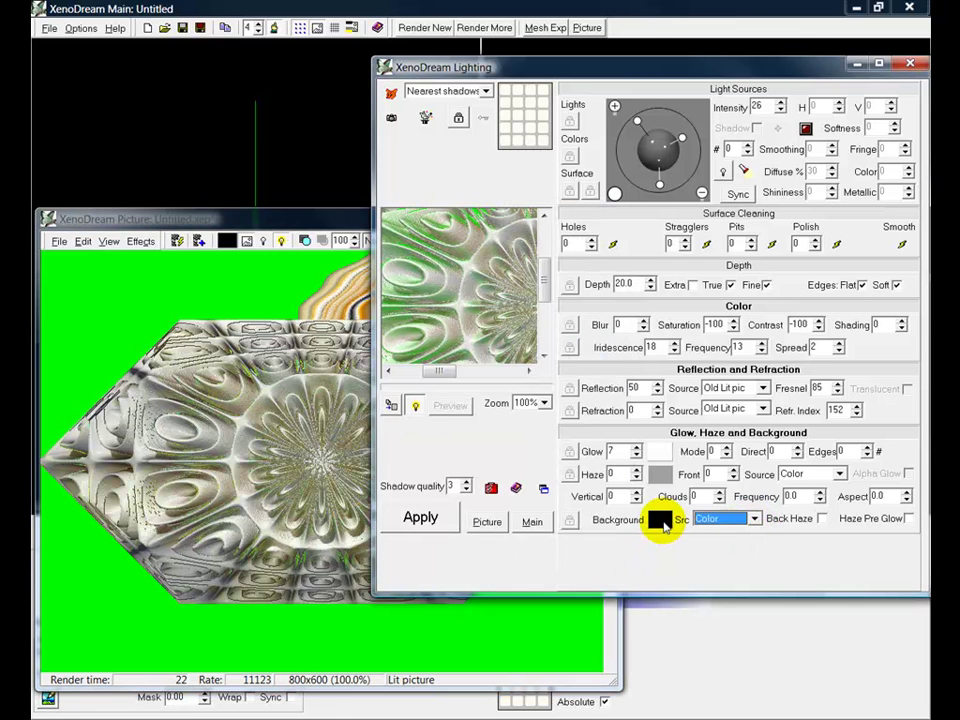
left_click(660, 519)
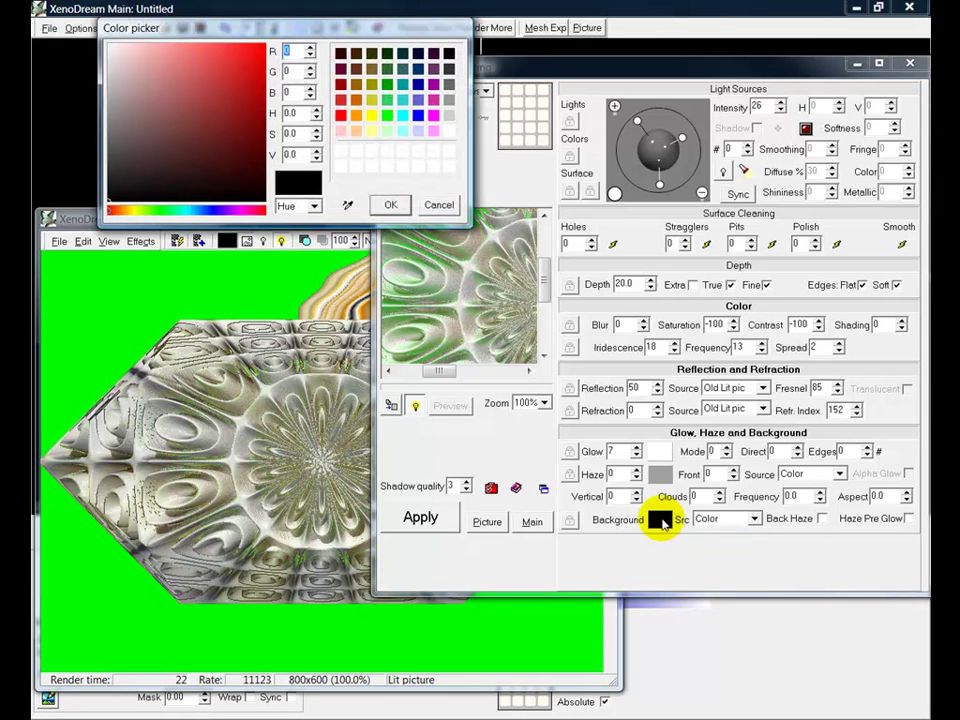
left_click(212, 208)
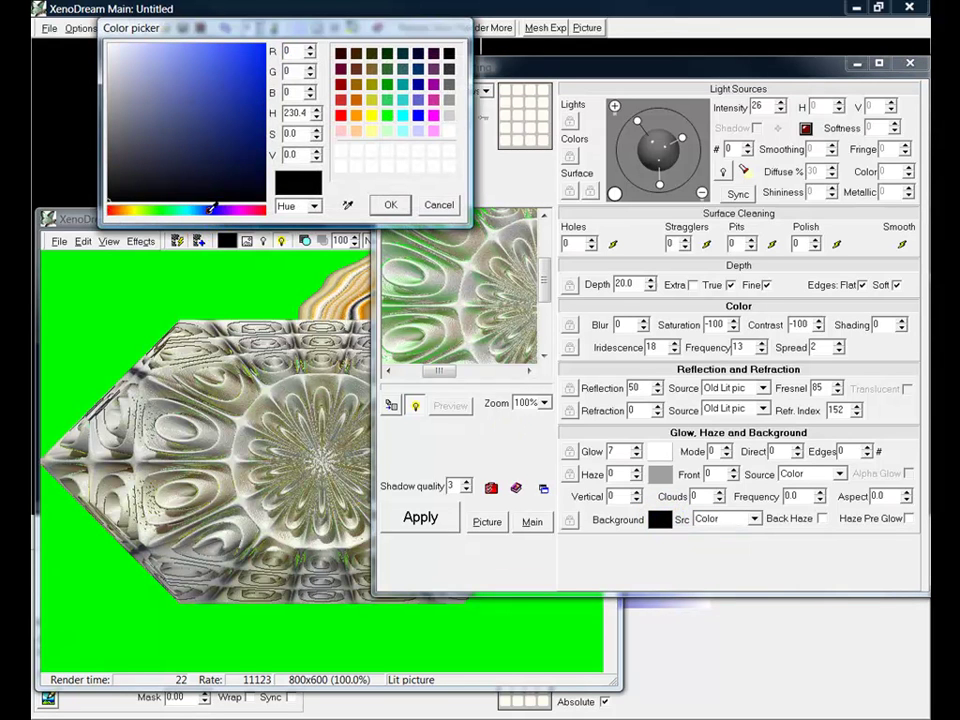
left_click(389, 204)
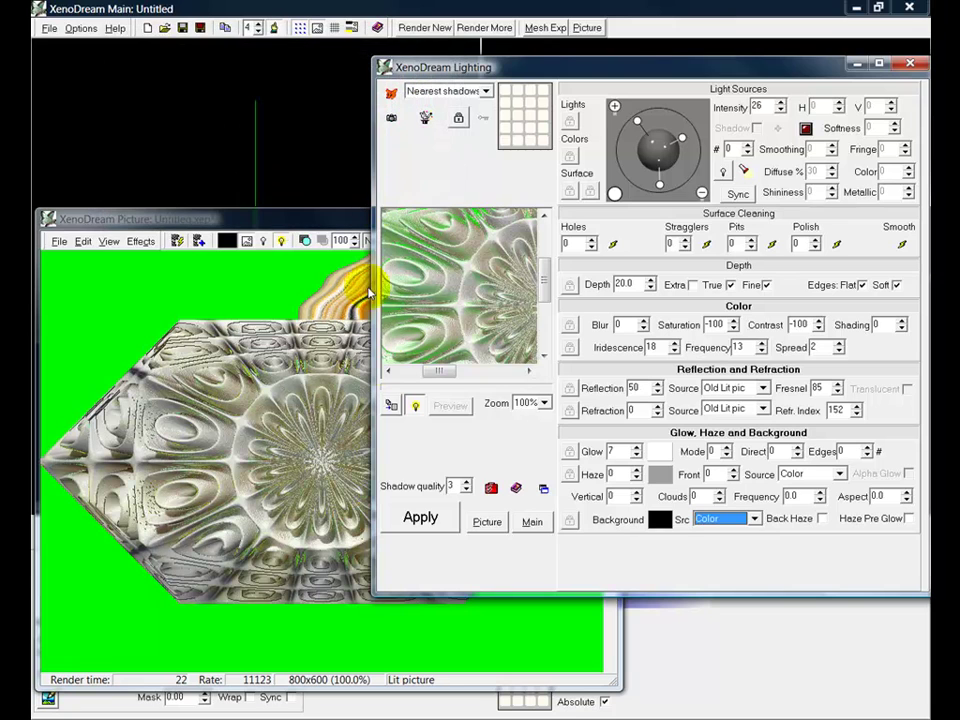
Set the background color to cyan (R 0, G 255, B 255) and apply the lighting to the picture
left_click(660, 519)
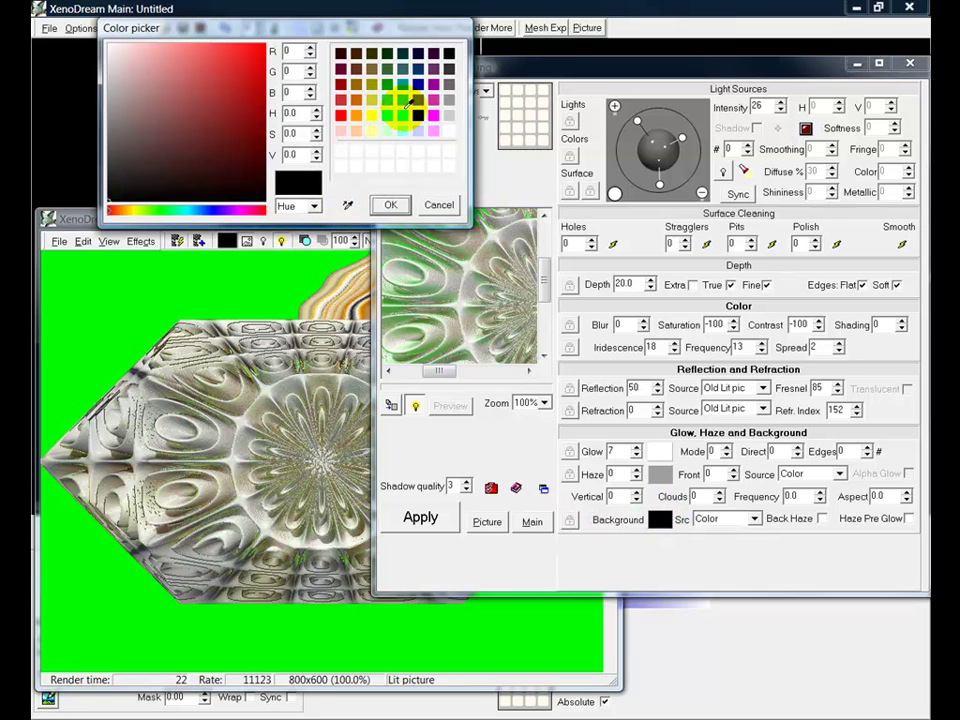
left_click(405, 104)
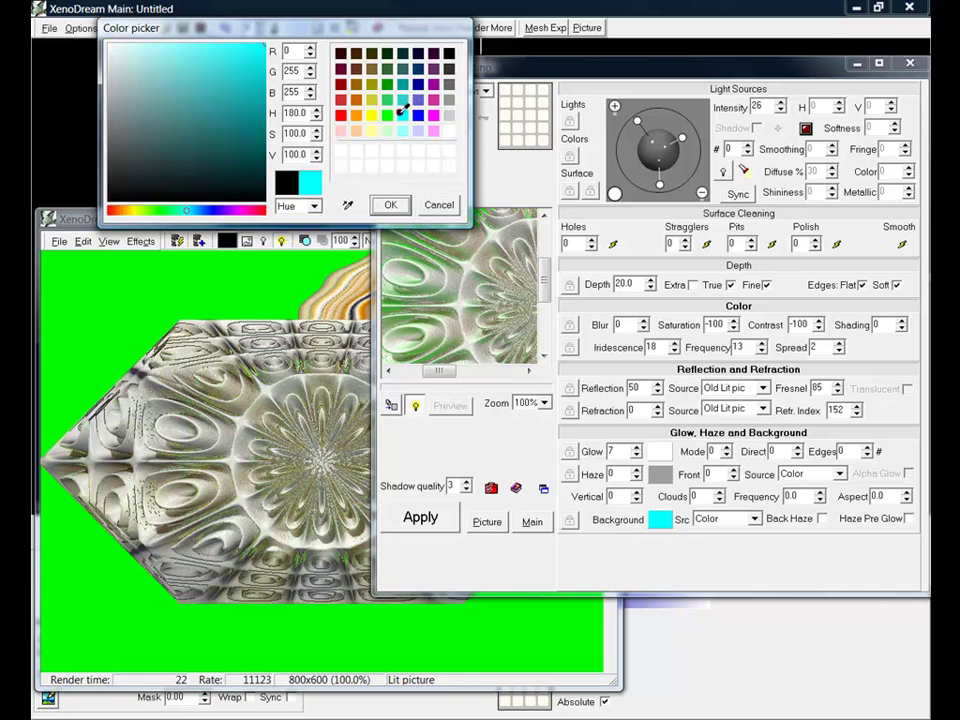
left_click(390, 204)
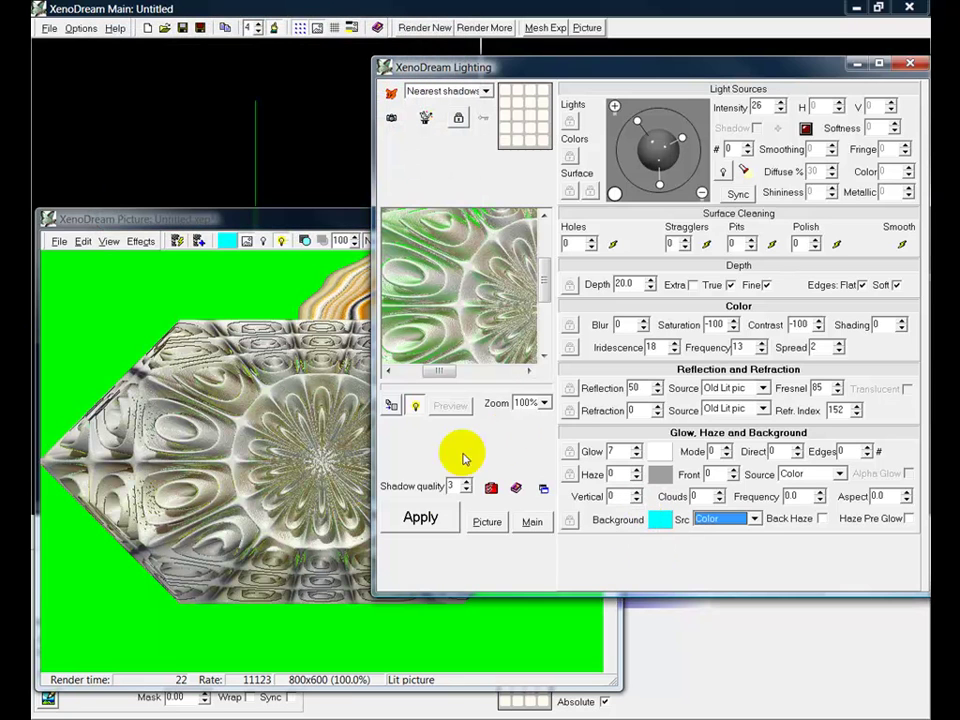
left_click(425, 520)
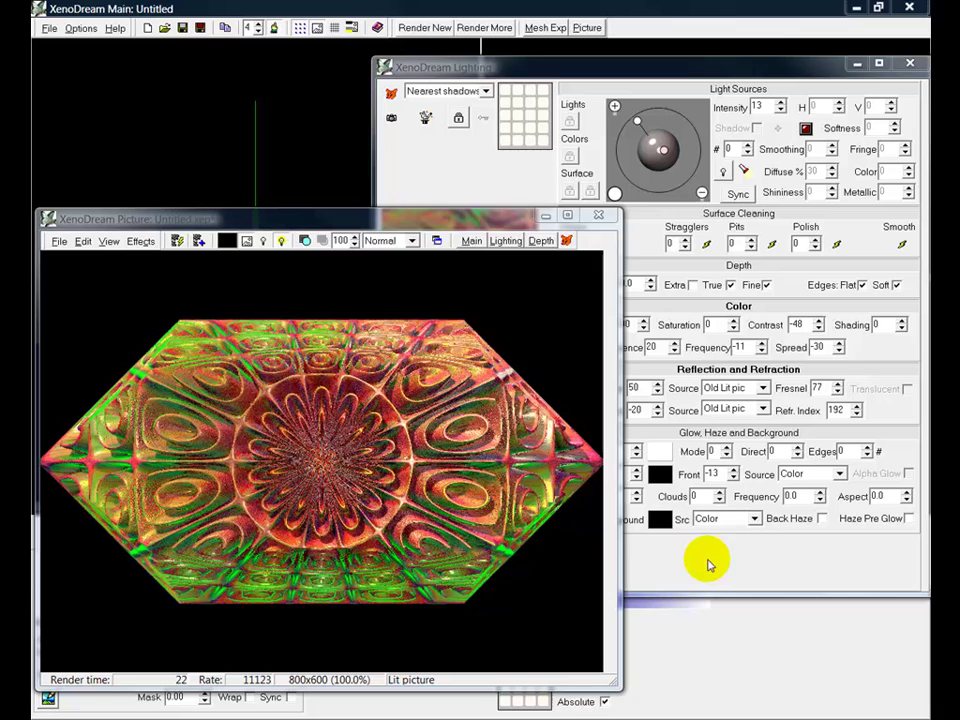
left_click(705, 562)
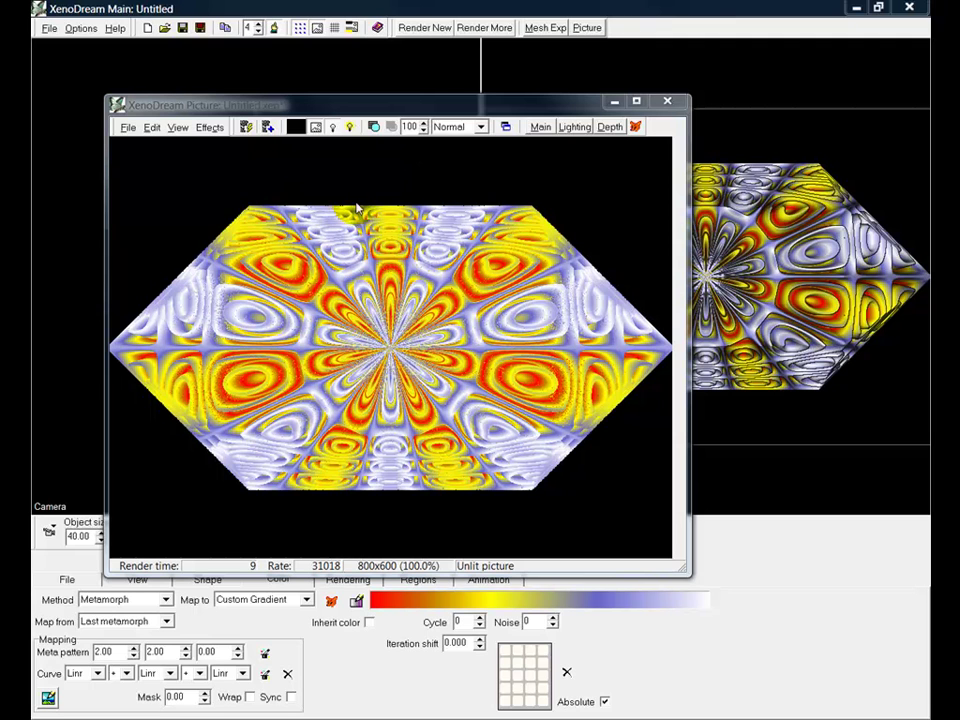
Render the Crystal as a new picture, stop the render once the shape is filled in, and light the picture
left_click(424, 27)
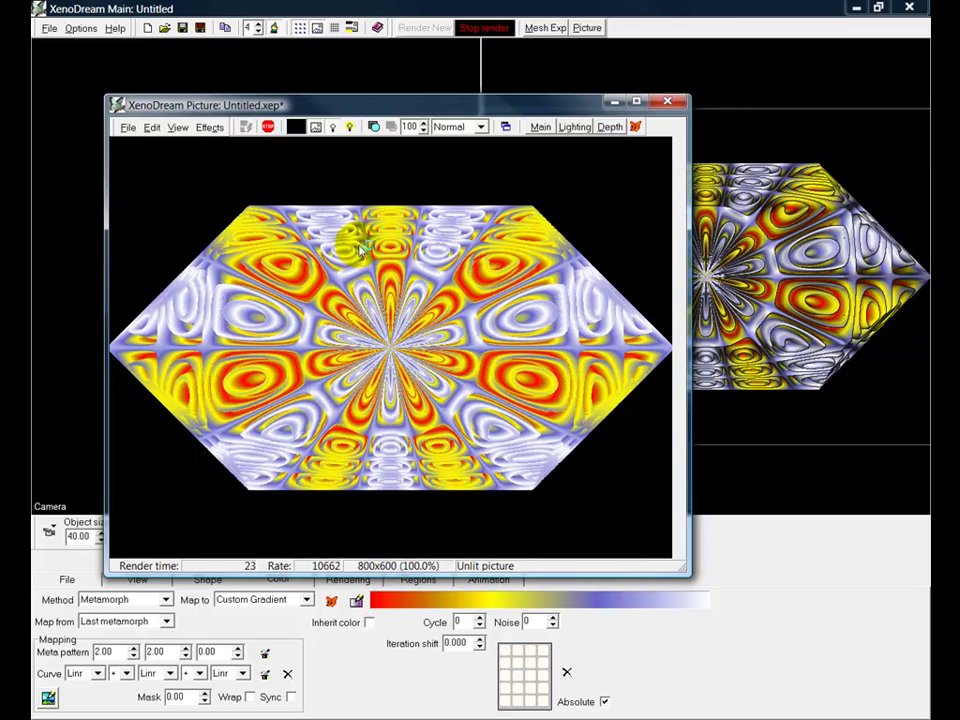
left_click(268, 127)
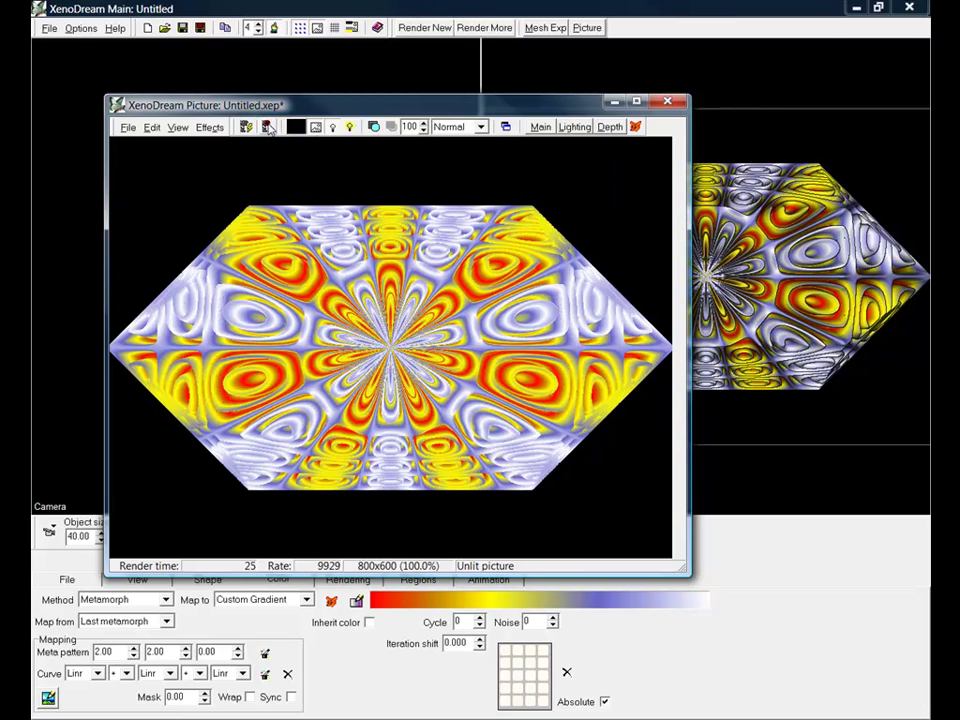
left_click(350, 127)
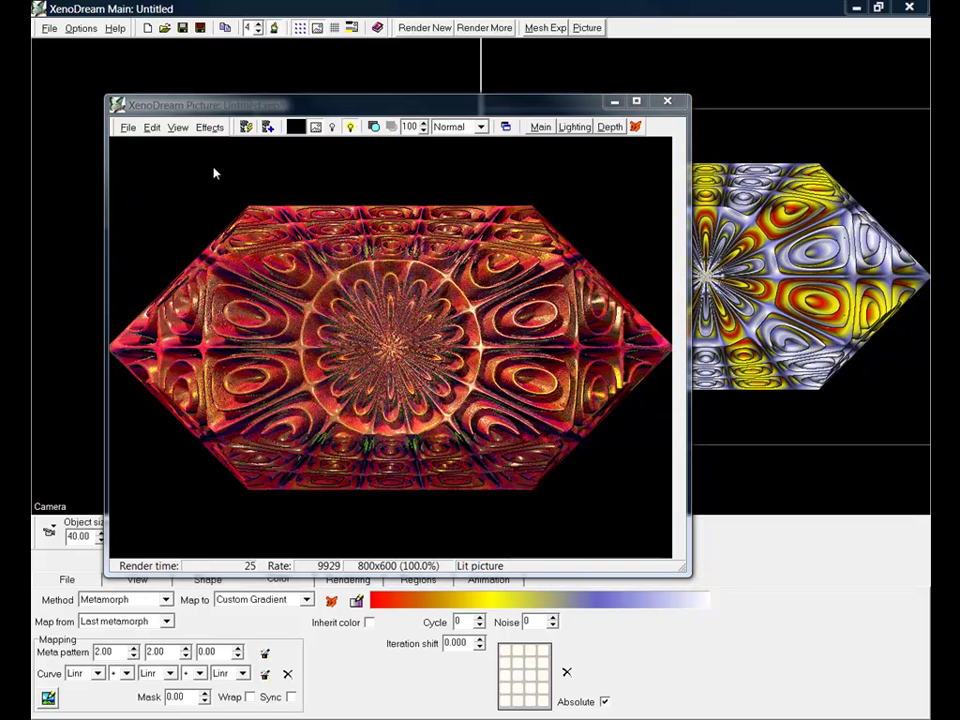
Start saving the lit picture and create and open a folder named images inside the Xenodream folder
left_click(129, 127)
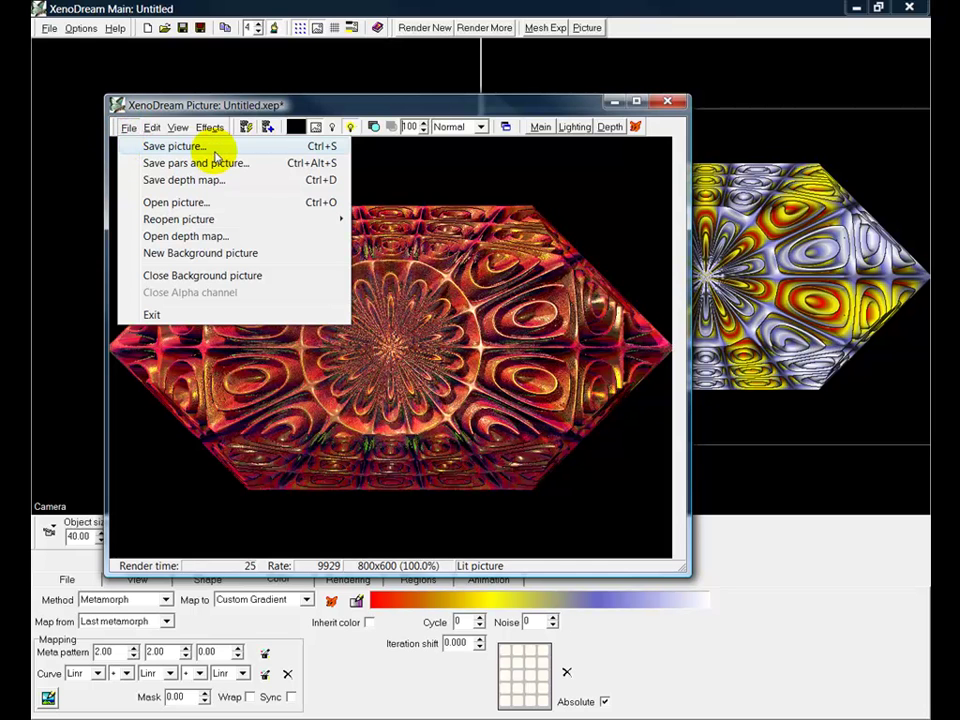
left_click(221, 150)
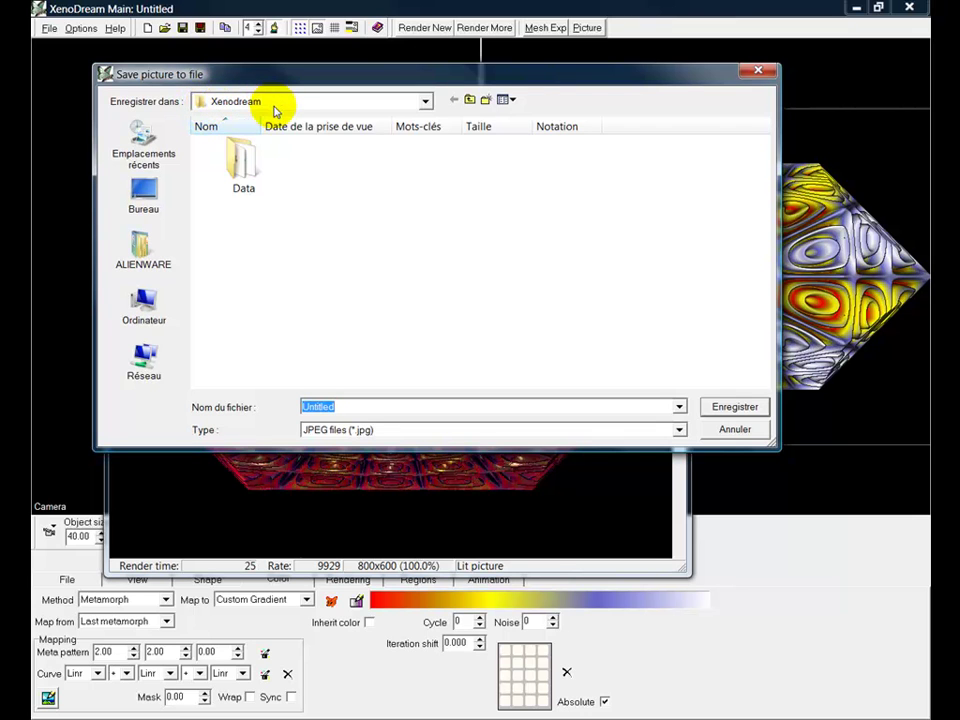
left_click(485, 100)
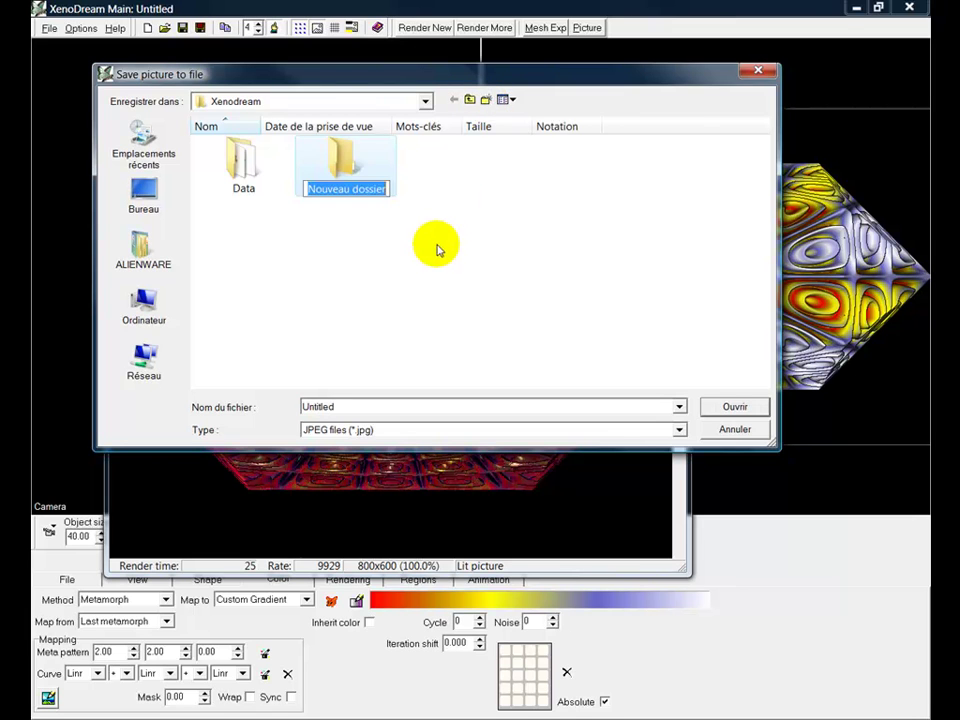
type("i")
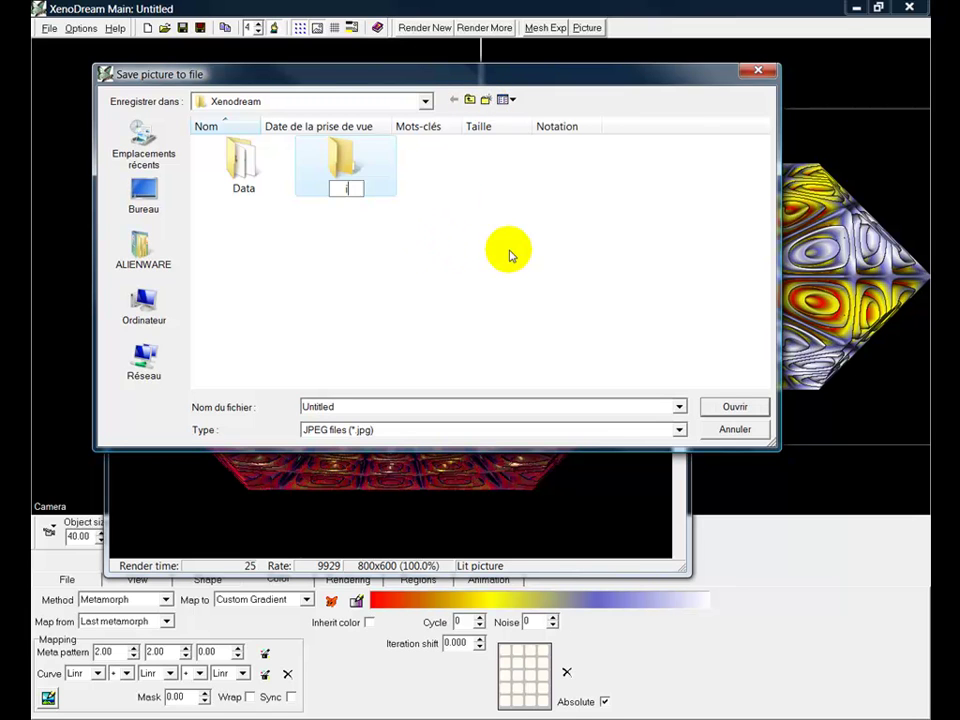
type("mages")
key("Return")
key("Return")
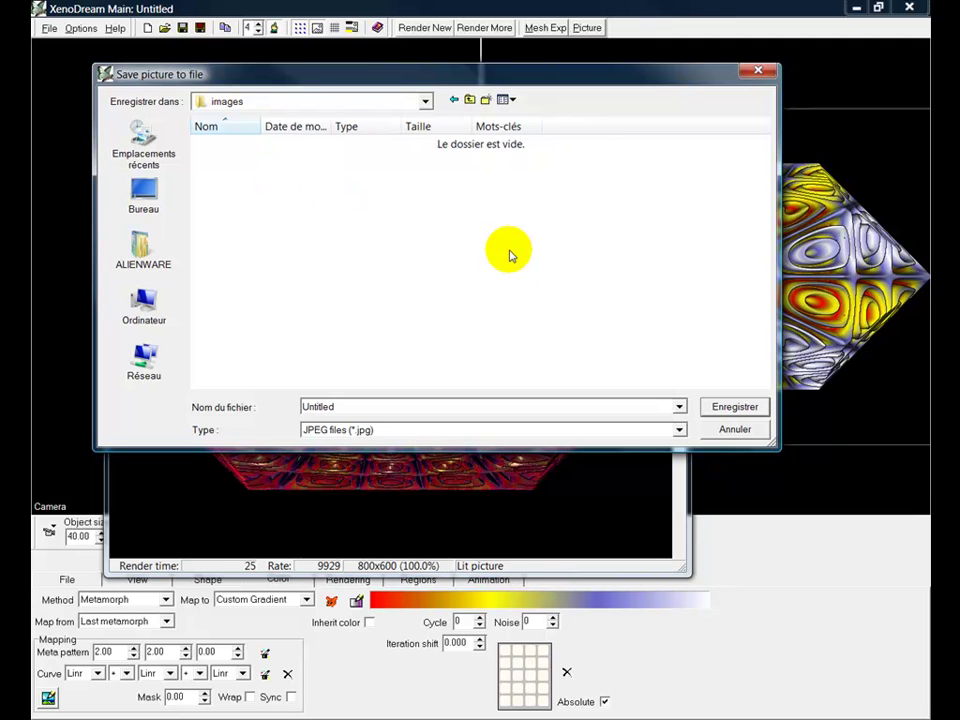
Save the picture as JPEG file Crystal with the default quality, and save its parameter file too
double_click(348, 407)
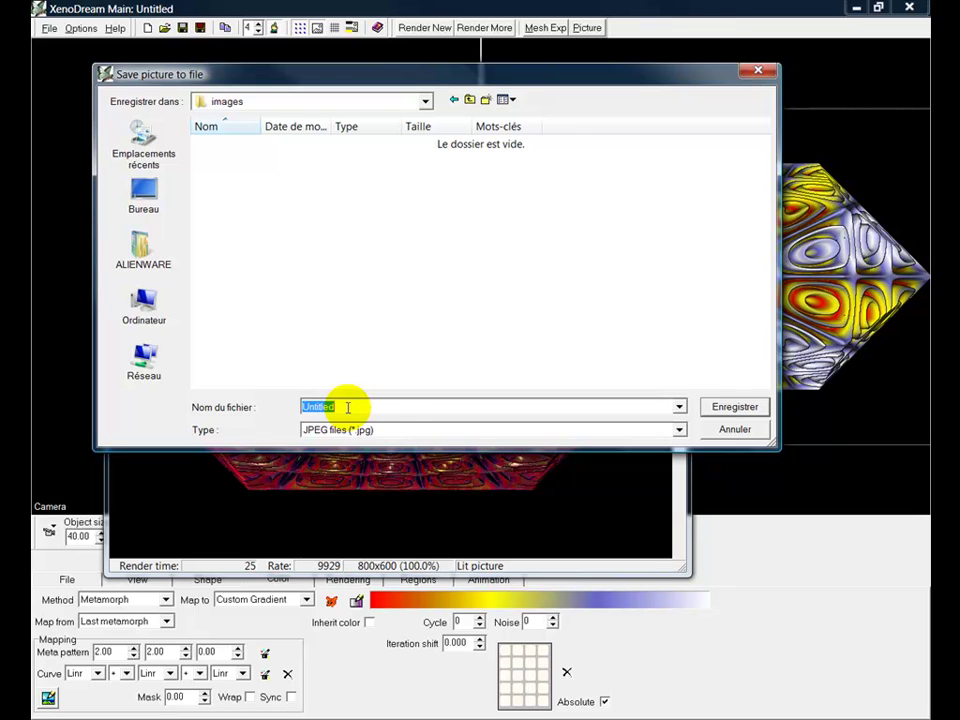
type("Crystal")
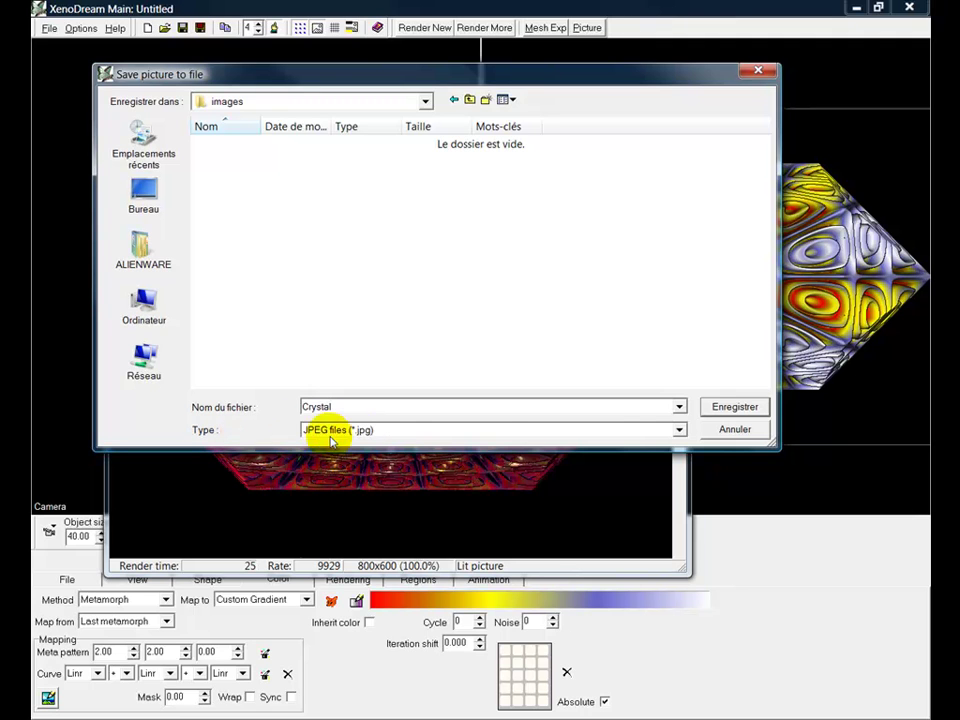
left_click(678, 430)
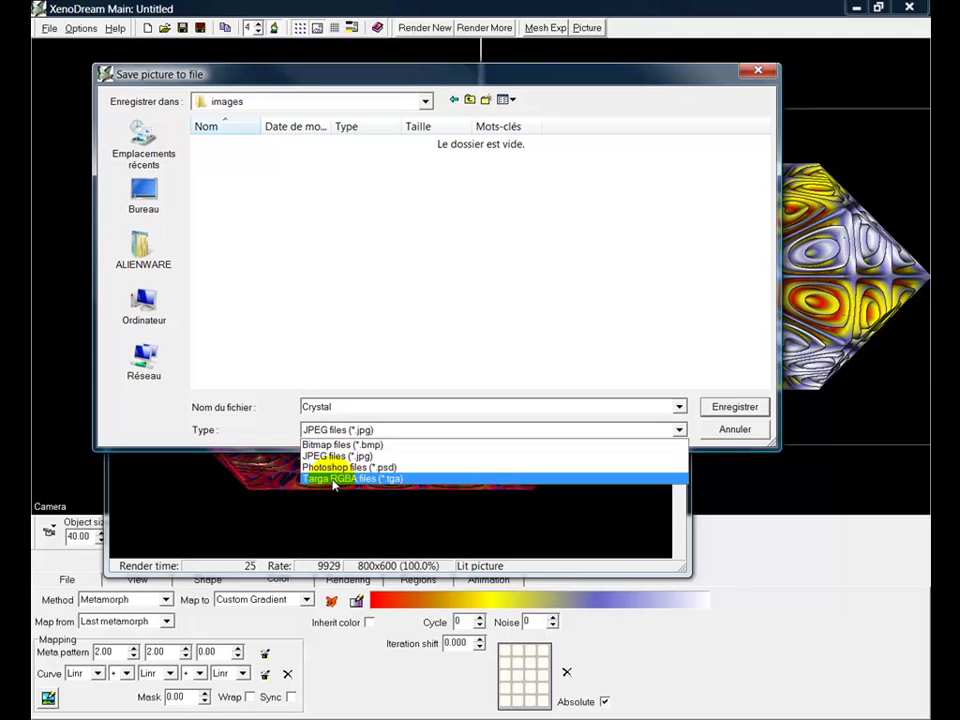
left_click(333, 456)
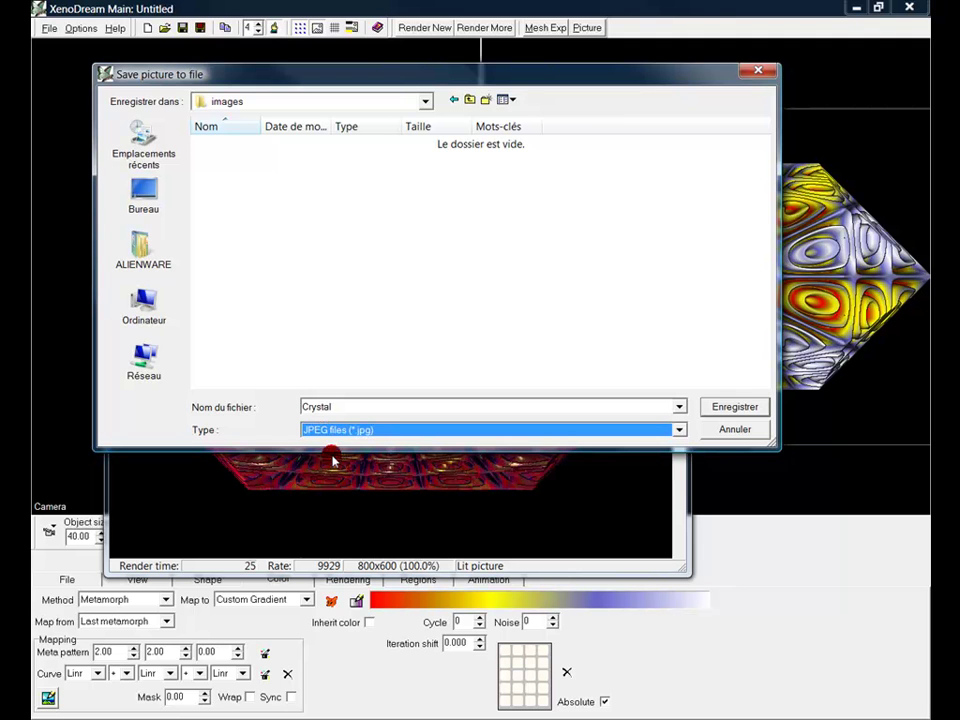
left_click(738, 410)
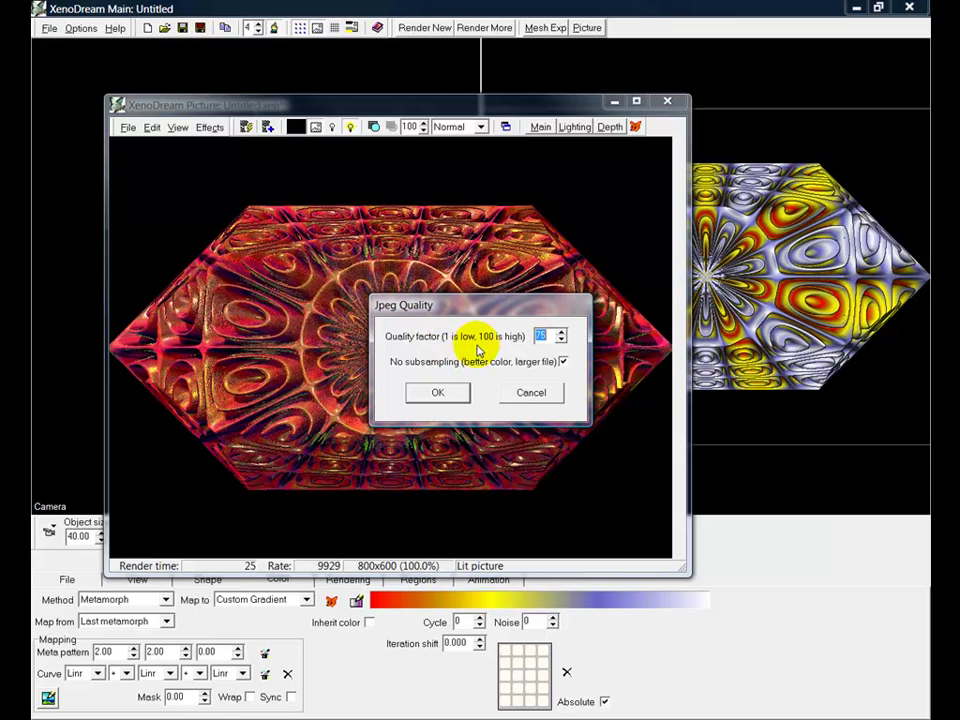
left_click(437, 393)
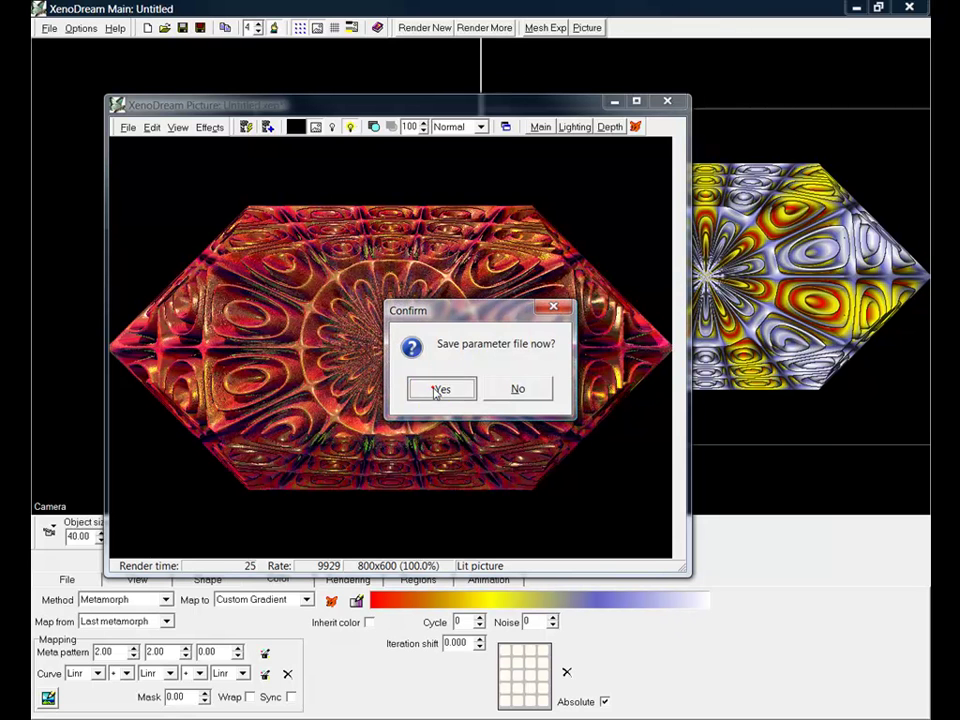
left_click(437, 390)
left_click(732, 413)
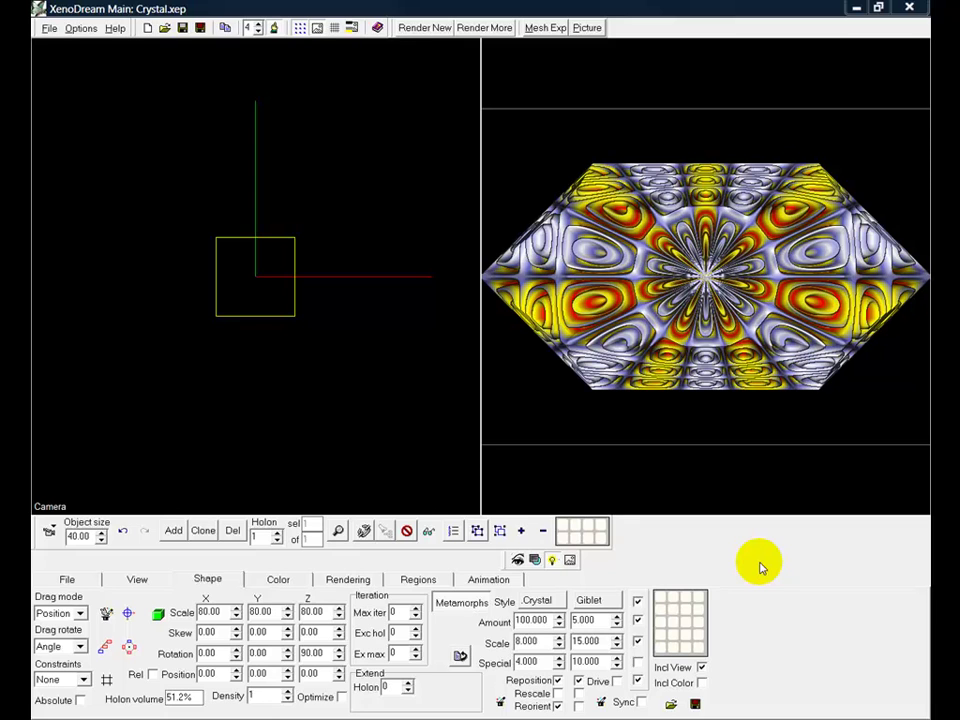
Save the shape memory spots to the existing Crystal file in the Data folder
left_click(695, 706)
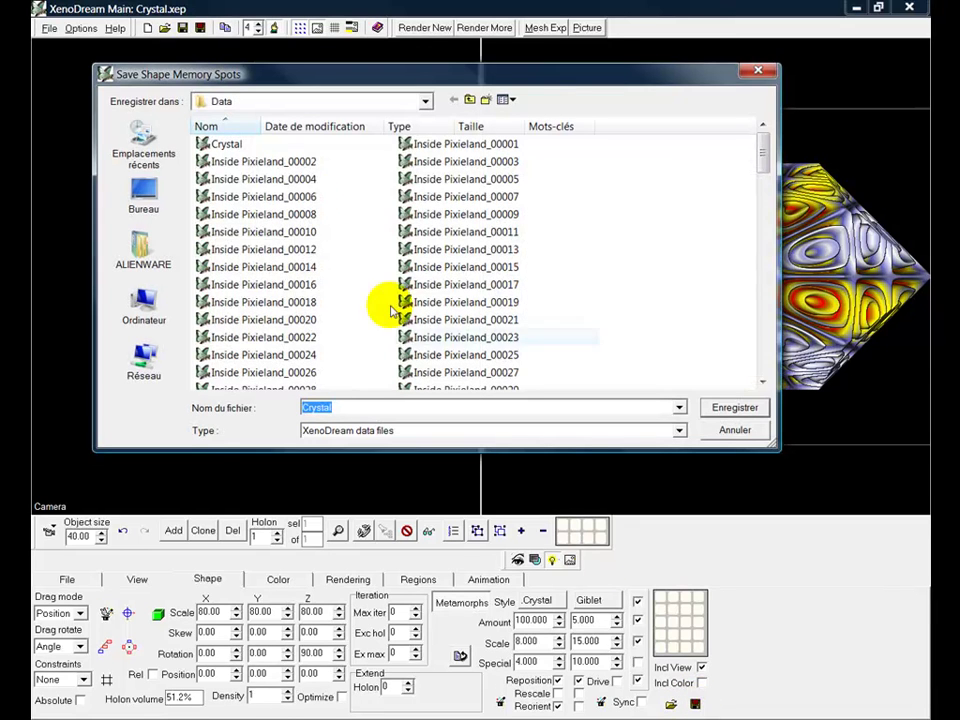
left_click(225, 144)
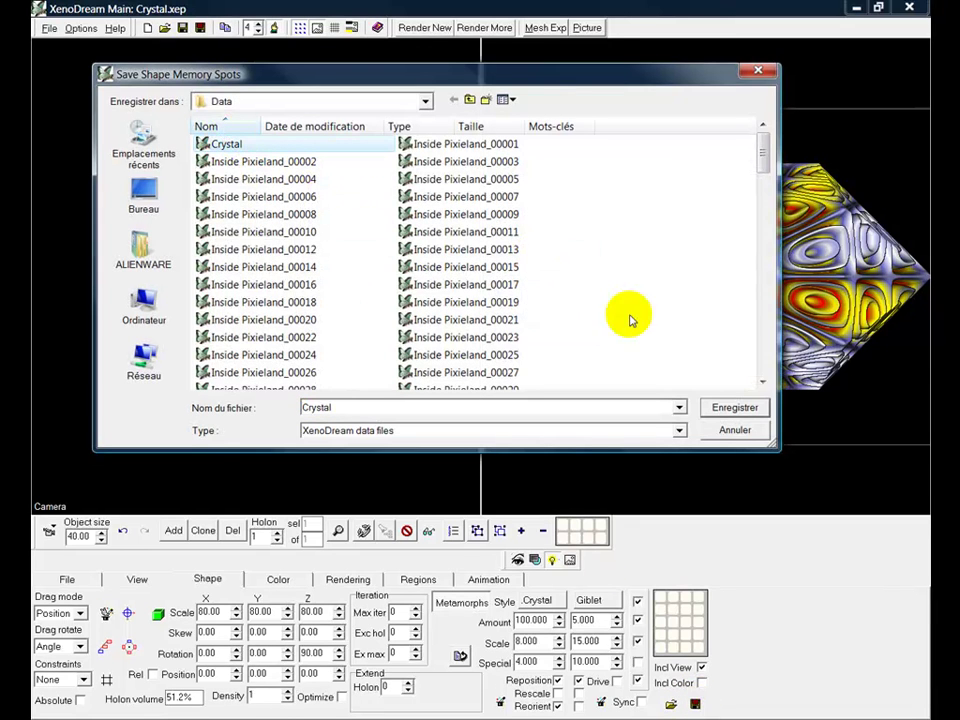
left_click(731, 408)
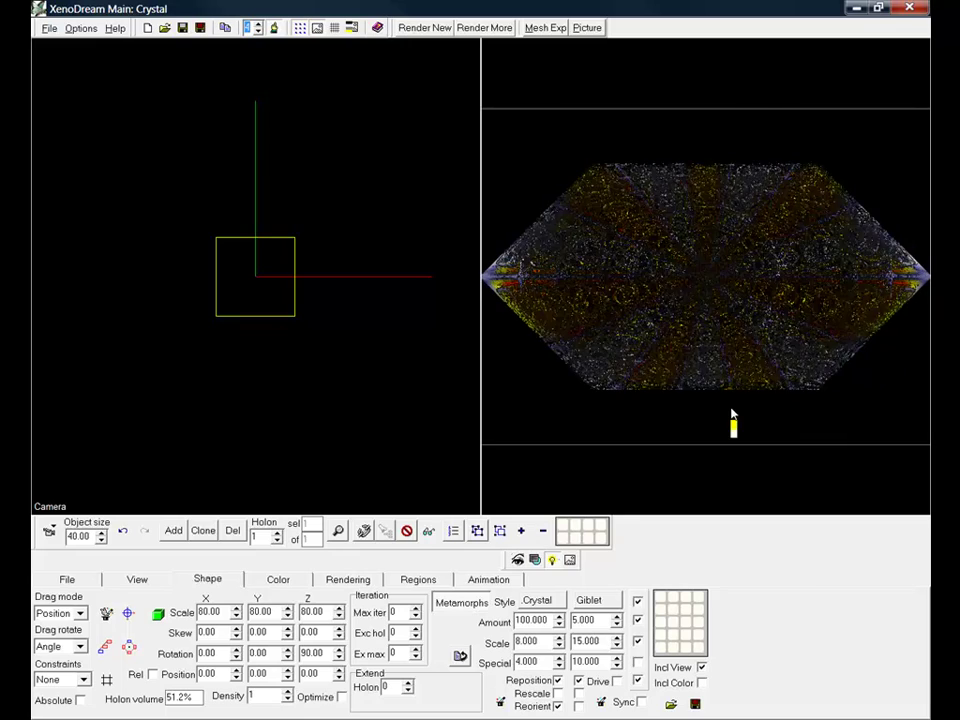